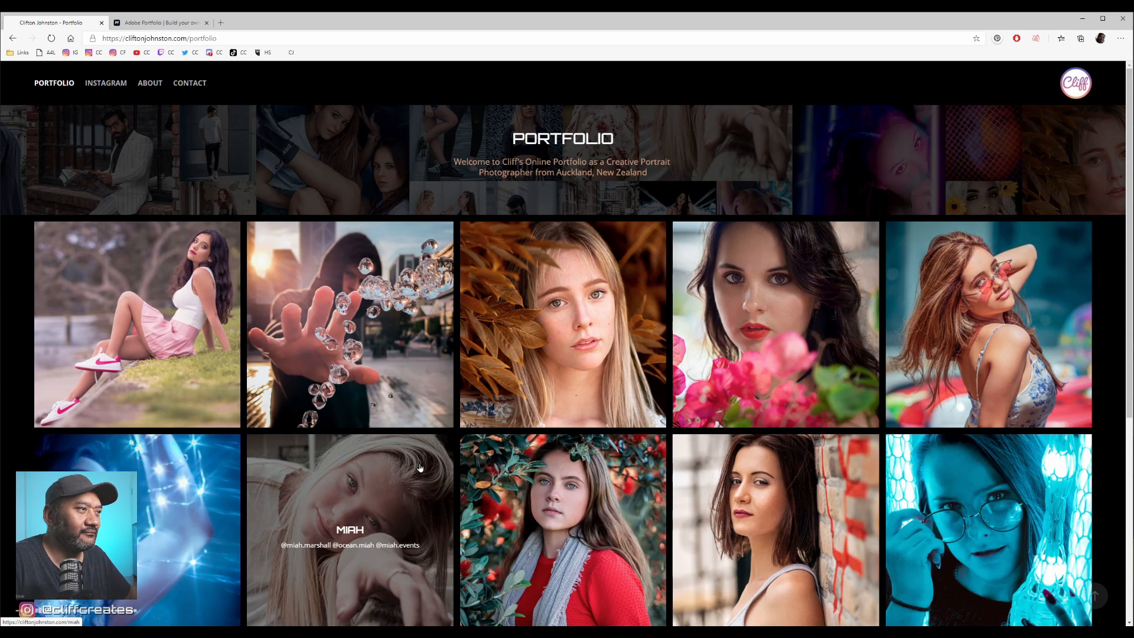
- Highlight the portfolio's welcome text, and page through several enlarged photos in the 2020 gallery before closing the viewer
left_click_drag(644, 181, 495, 145)
left_click(635, 154)
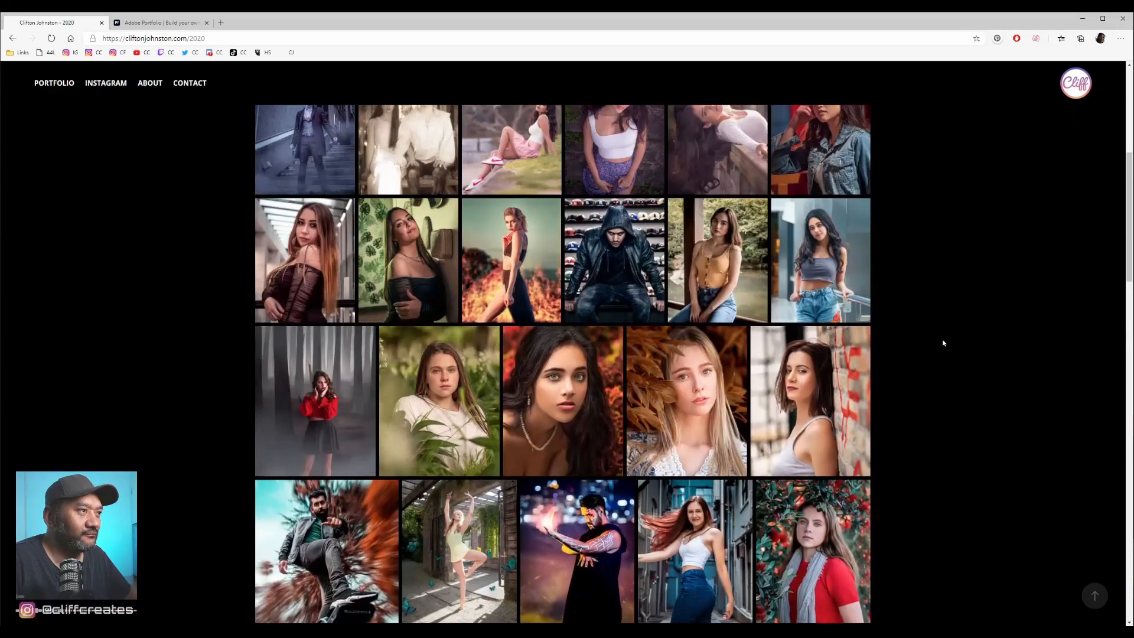
scroll(943, 342, "up", 6)
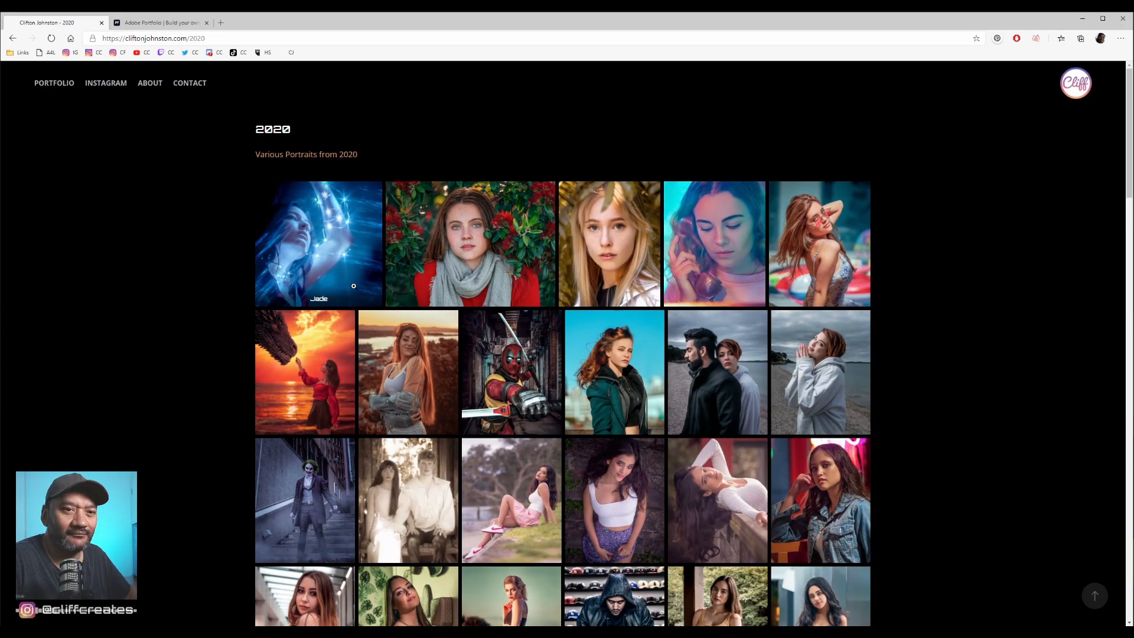
left_click(327, 260)
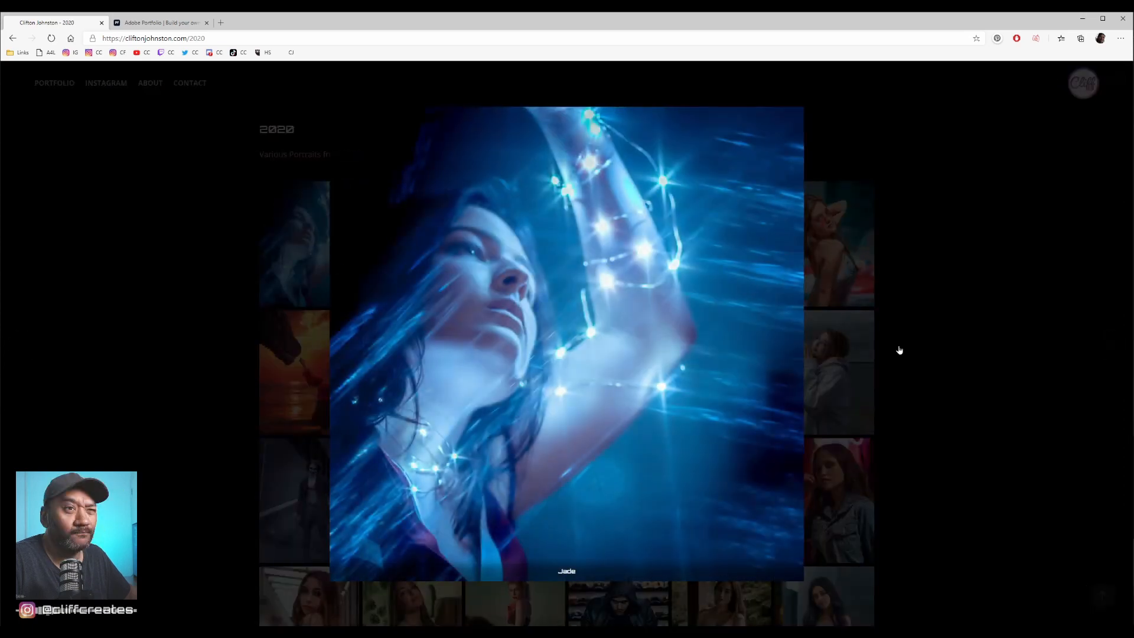
key("Right")
key("Right")
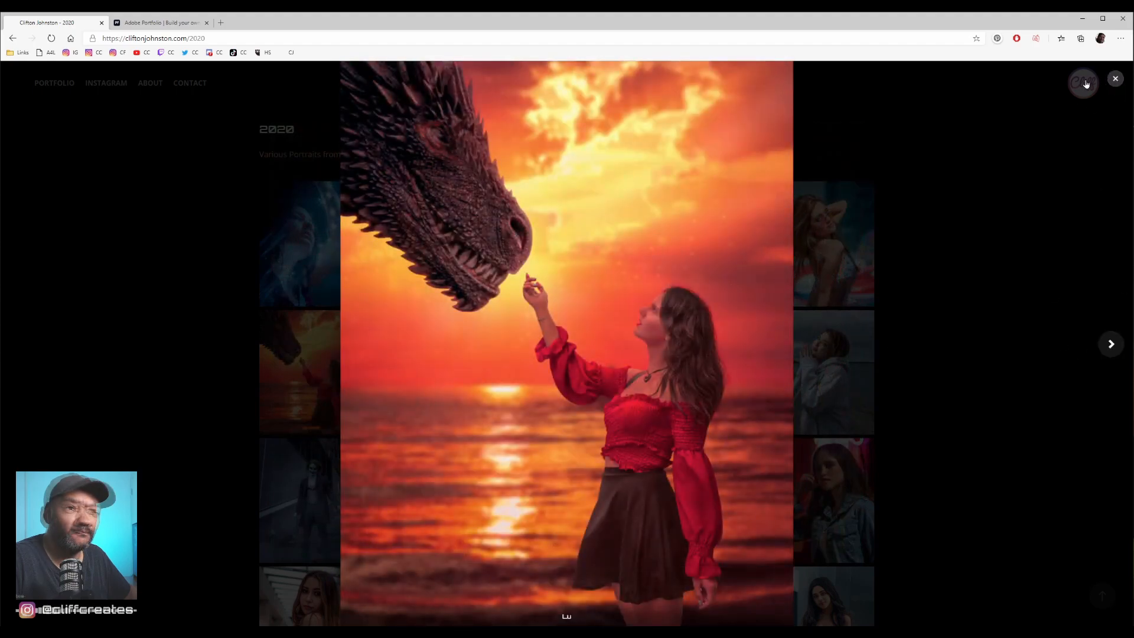
left_click(1115, 79)
- Browse the rest of the 2020 gallery and open the suggested project of the man in the white suit
scroll(963, 354, "down", 5)
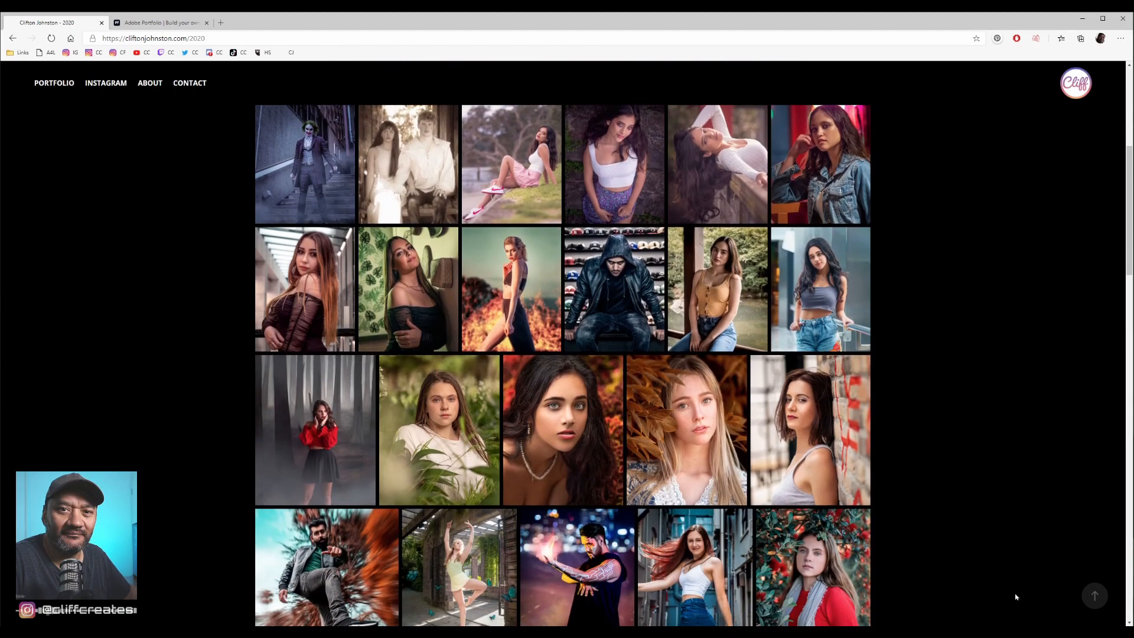
left_click(1094, 596)
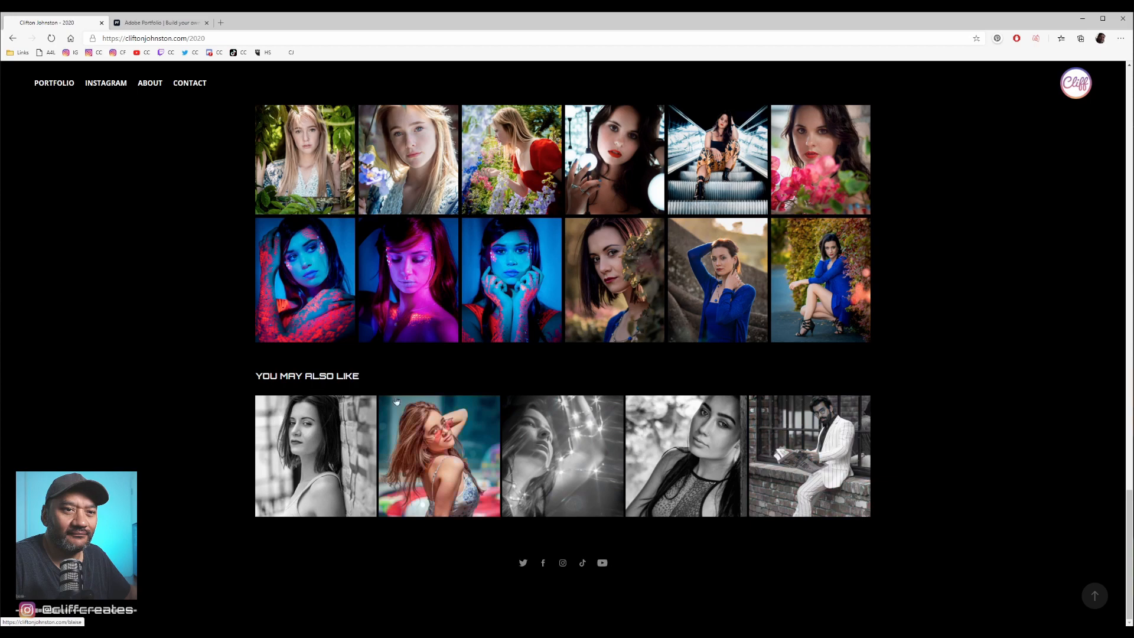
left_click(821, 447)
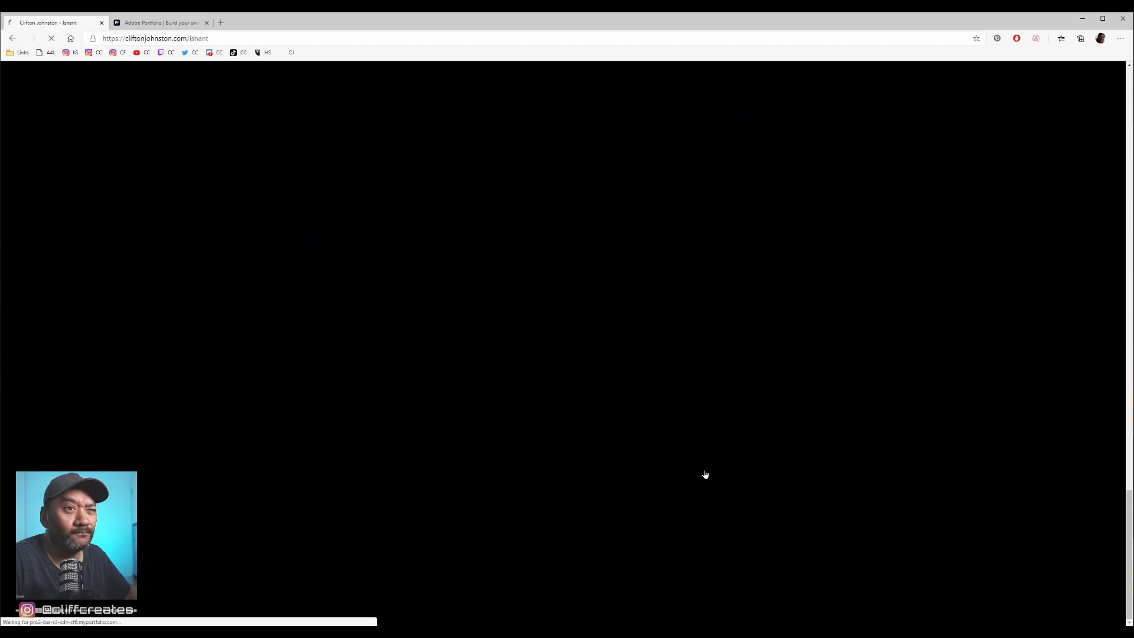
- Open the site's About page and highlight its biography and subtitle text for review
left_click(150, 86)
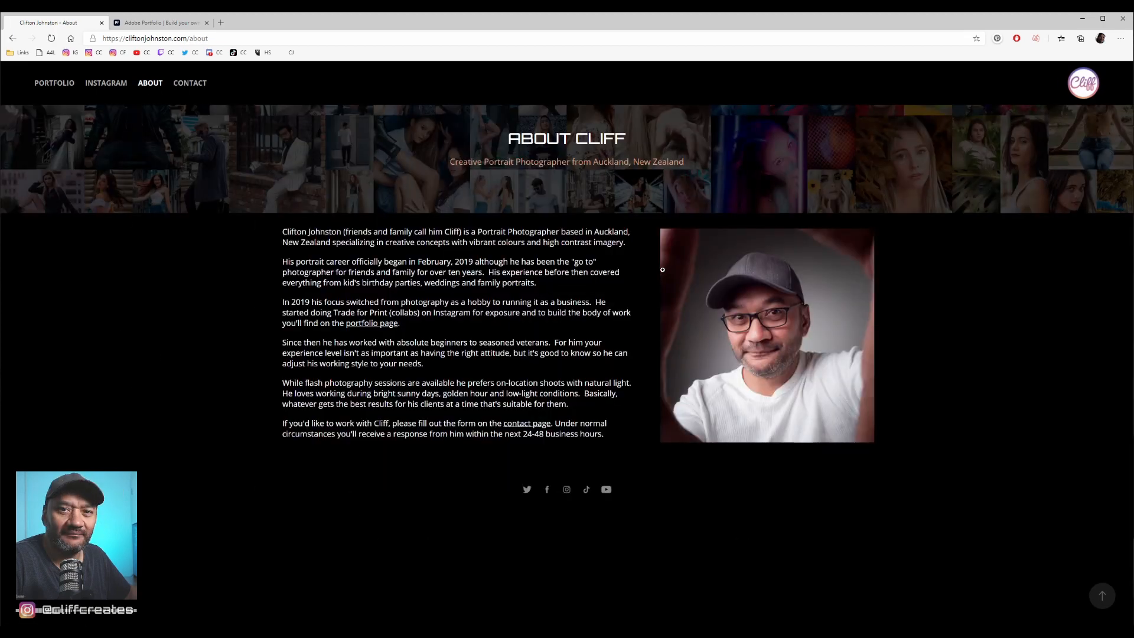
left_click_drag(326, 233, 600, 427)
left_click(603, 429)
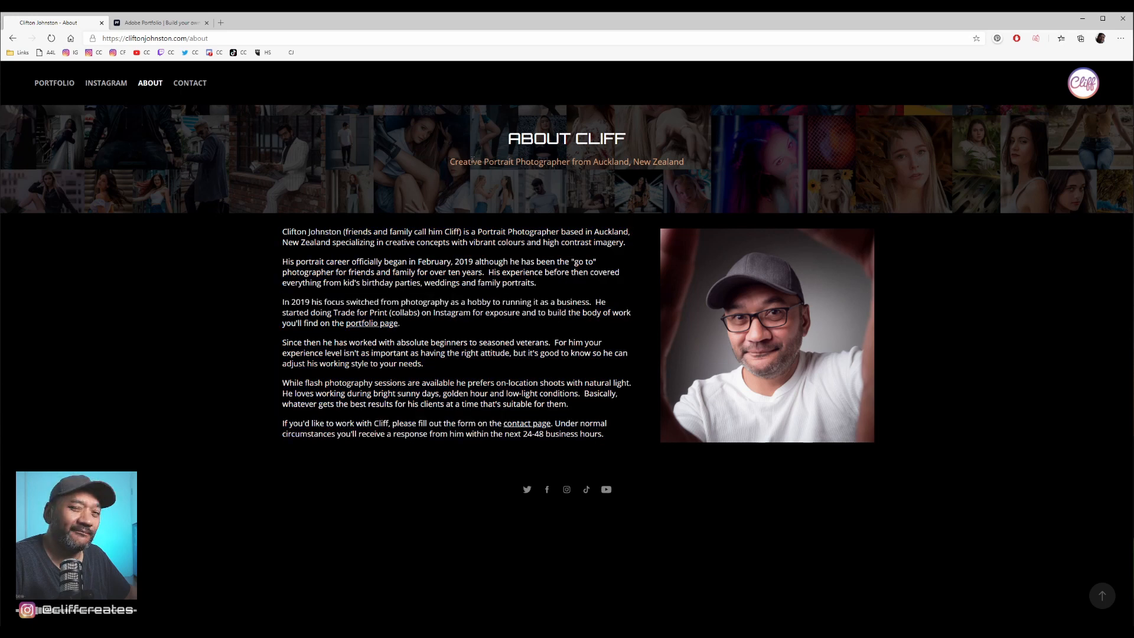
left_click_drag(473, 160, 685, 177)
left_click_drag(458, 164, 677, 172)
left_click(592, 412)
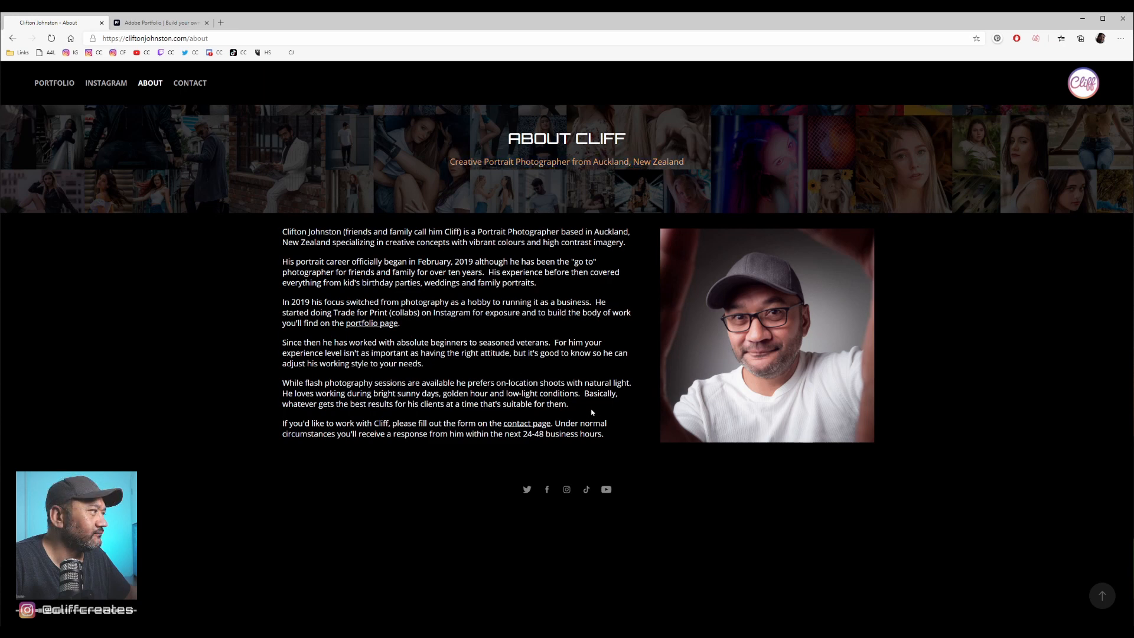
left_click_drag(616, 440, 267, 228)
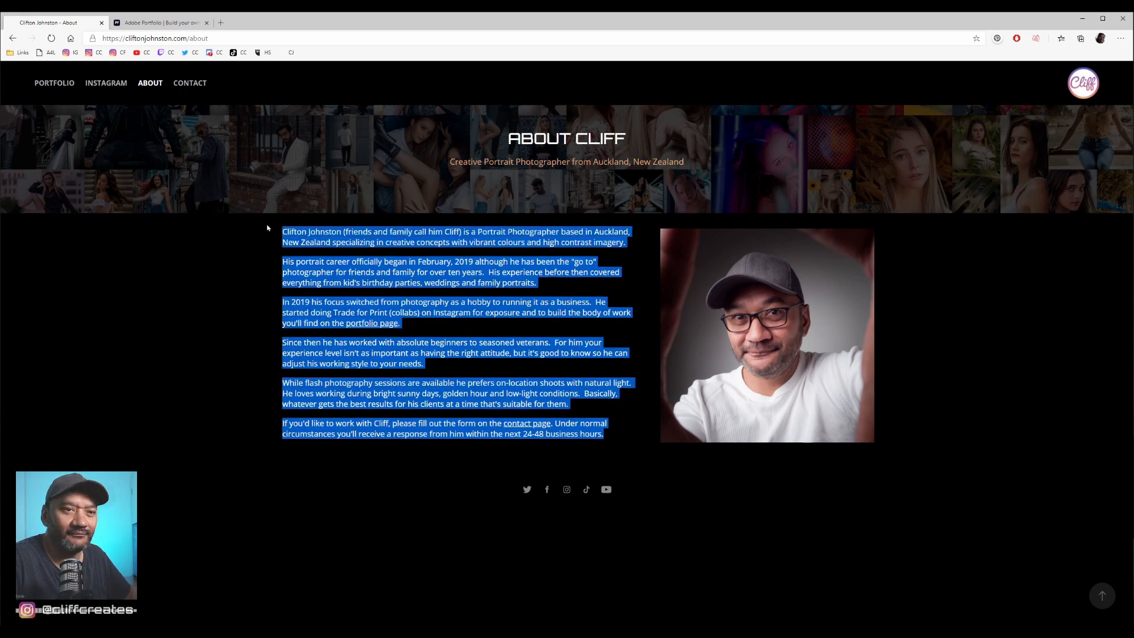
left_click(762, 357)
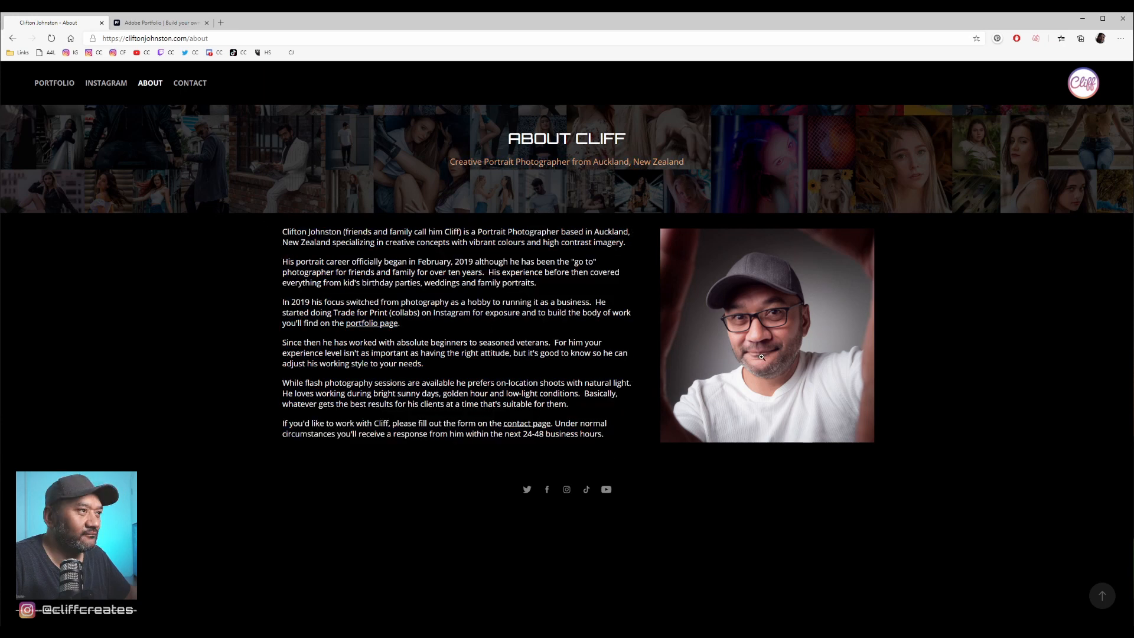
- Open the site's Contact page and highlight its heading and the business enquiries note
left_click(189, 83)
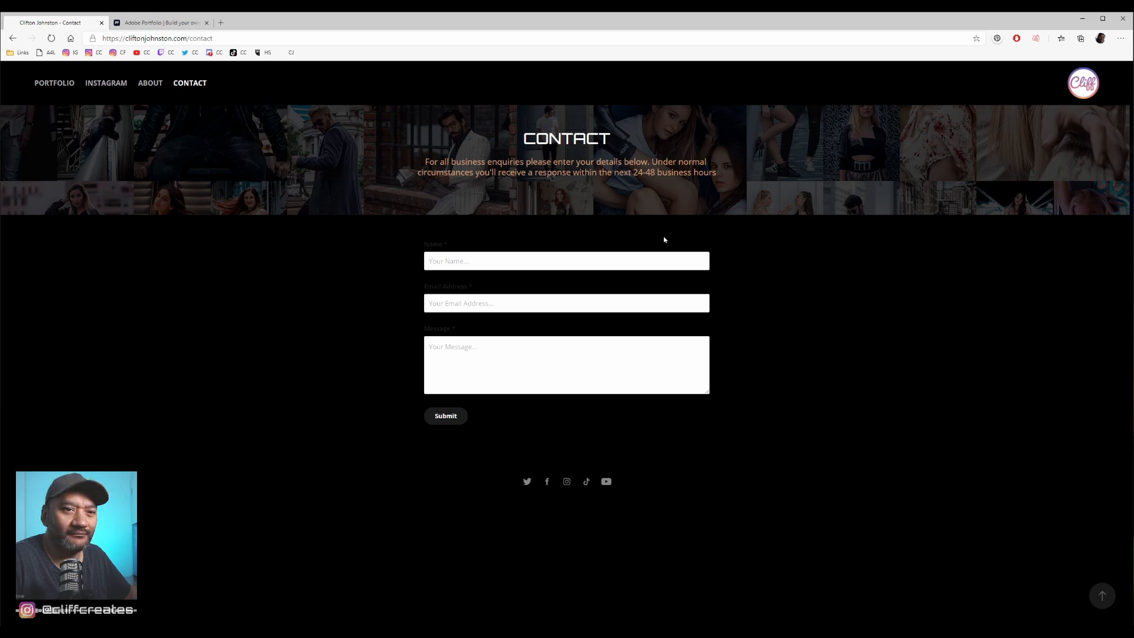
left_click_drag(523, 139, 623, 162)
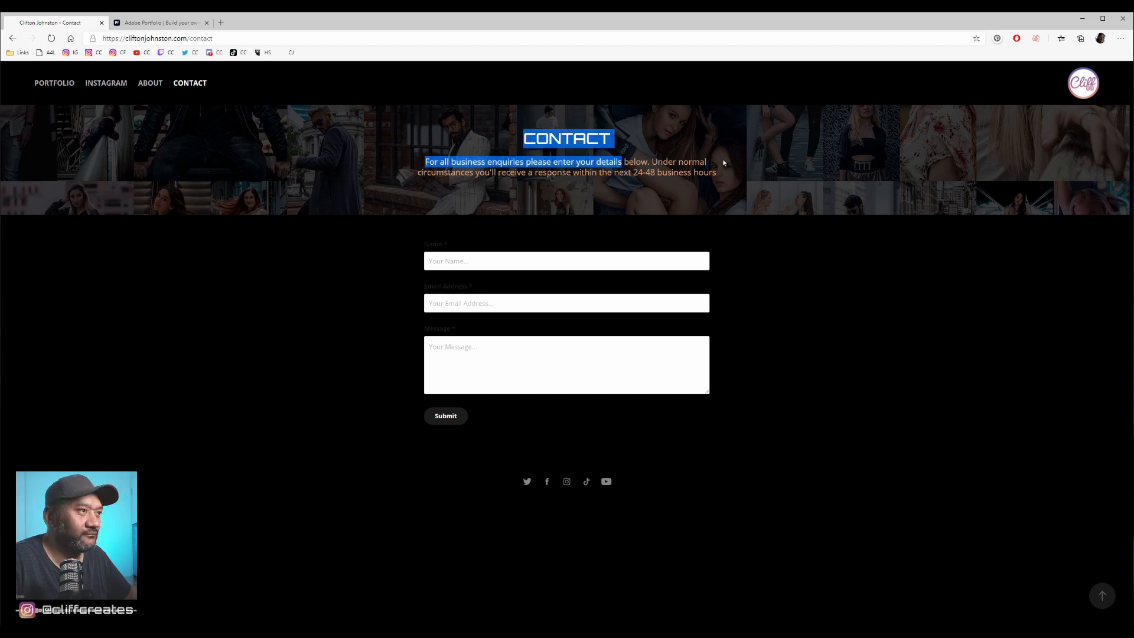
left_click_drag(721, 173, 509, 167)
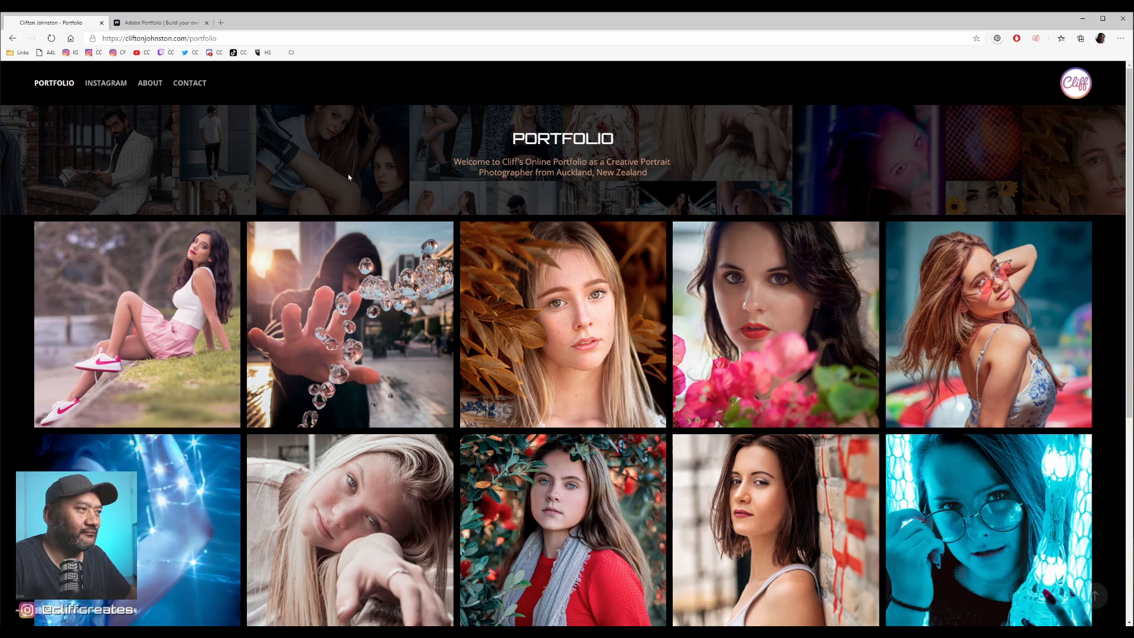
- View the project of the woman behind pink flowers, and return to the Portfolio page to look over its covers
left_click(767, 324)
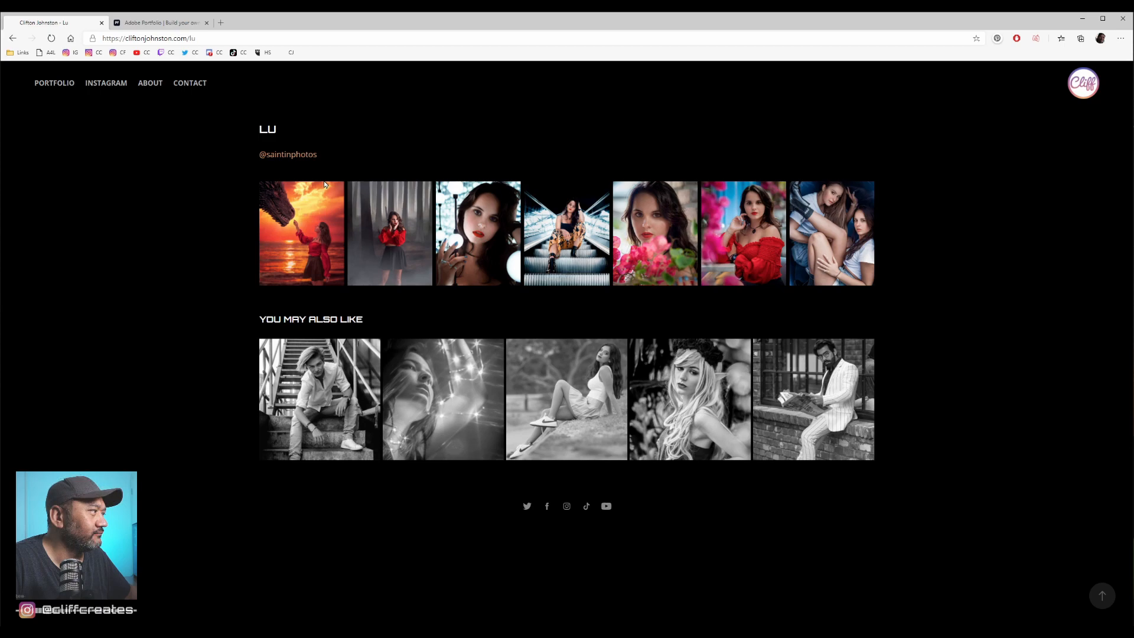
left_click(55, 84)
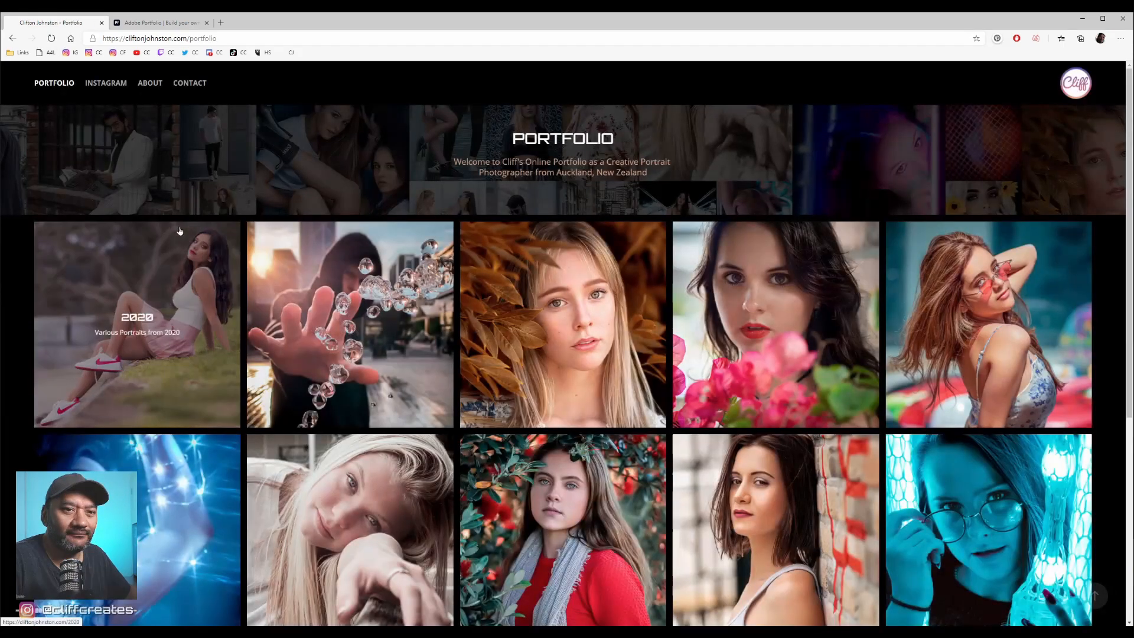
scroll(244, 269, "down", 5)
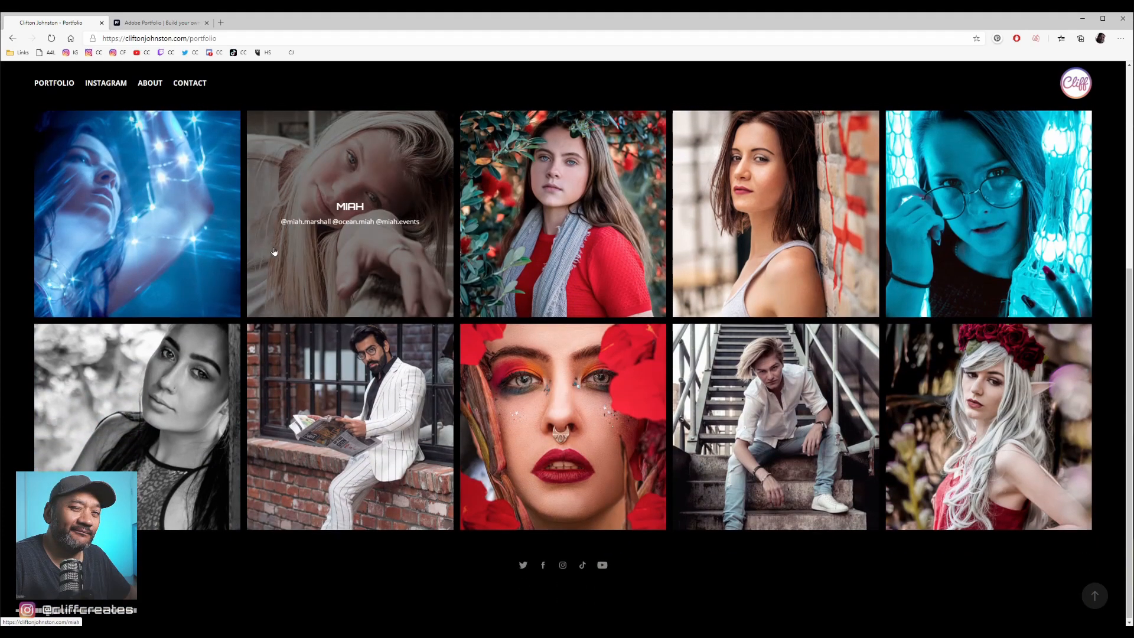
scroll(244, 270, "up", 5)
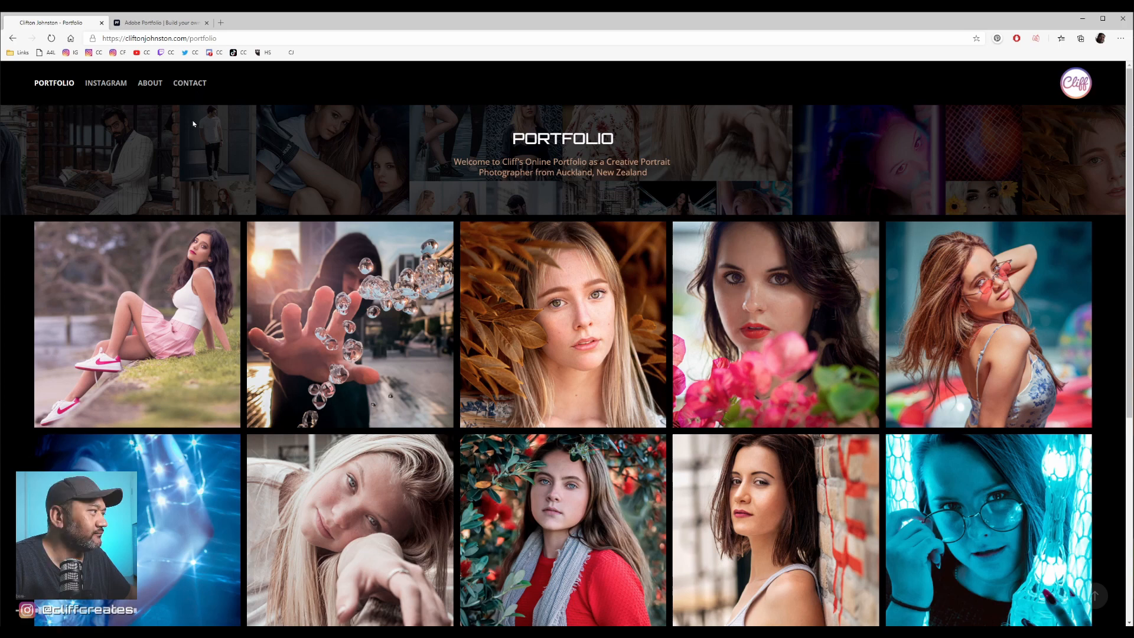
- Return to the site's landing page using the browsing history
scroll(245, 103, "down", 5)
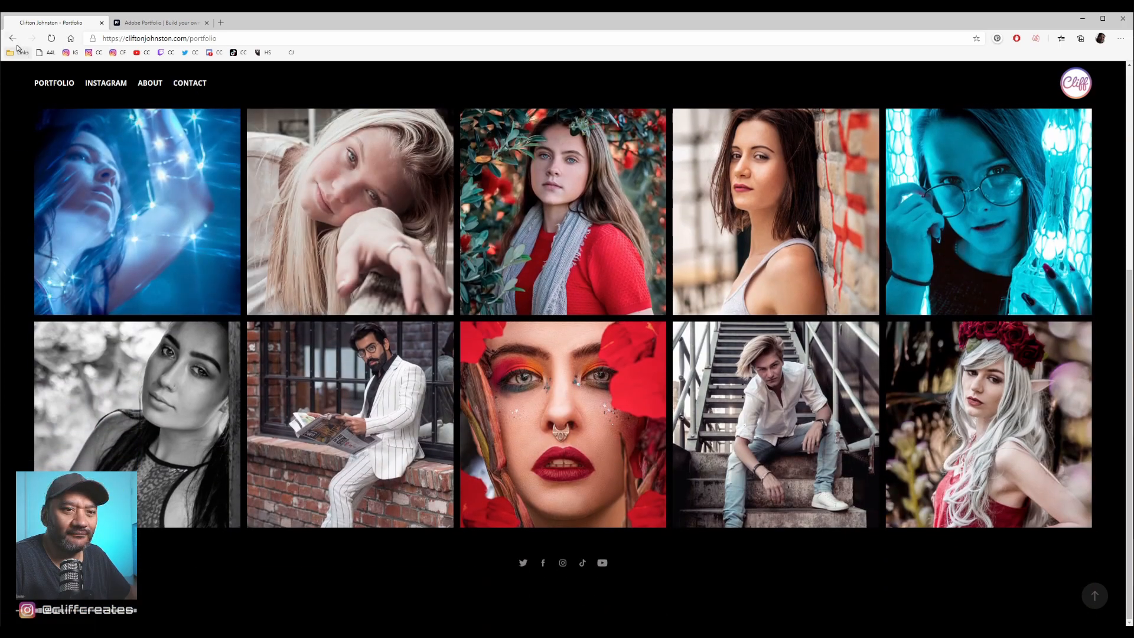
right_click(10, 40)
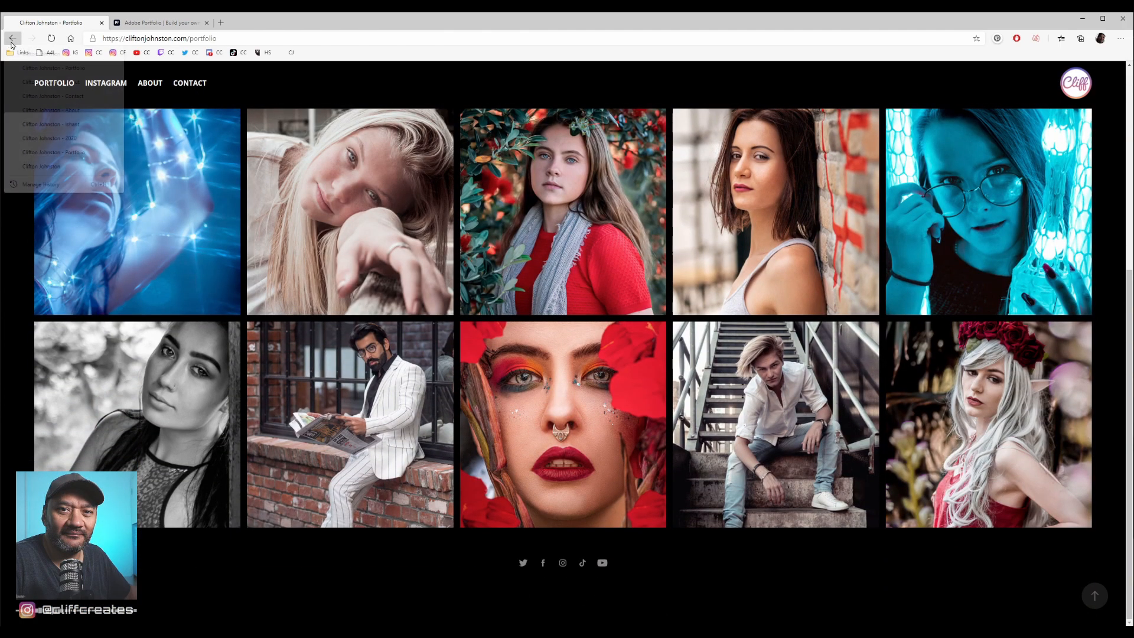
left_click(39, 167)
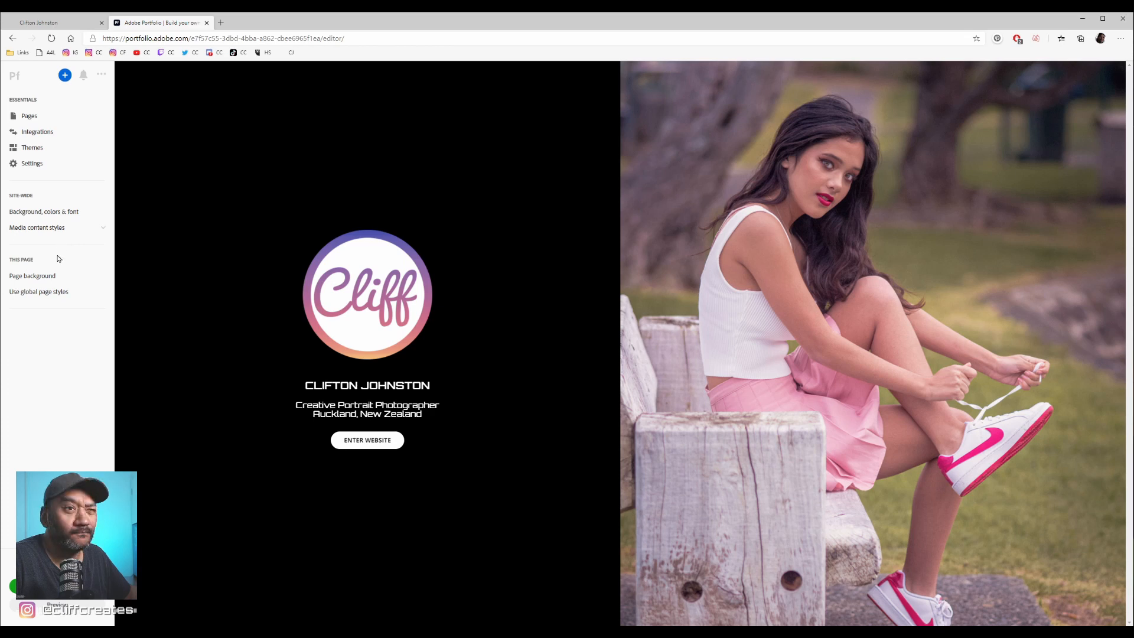
- In the Adobe Portfolio editor, select the welcome page's heading and tagline text and examine the available text styles
left_click_drag(305, 385, 431, 398)
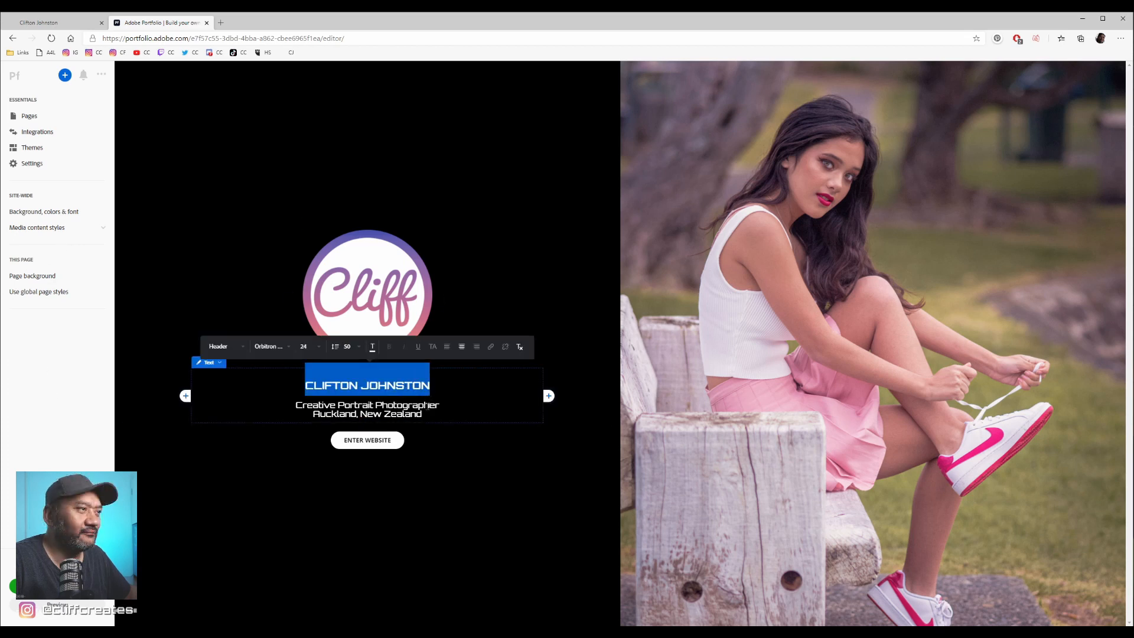
left_click(242, 348)
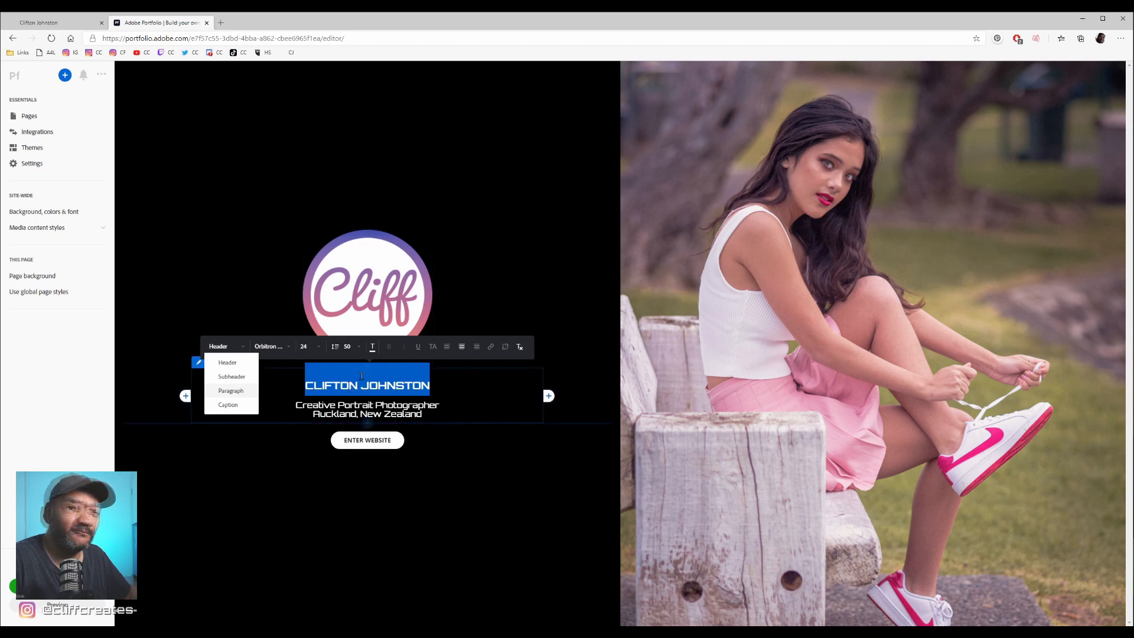
left_click(421, 431)
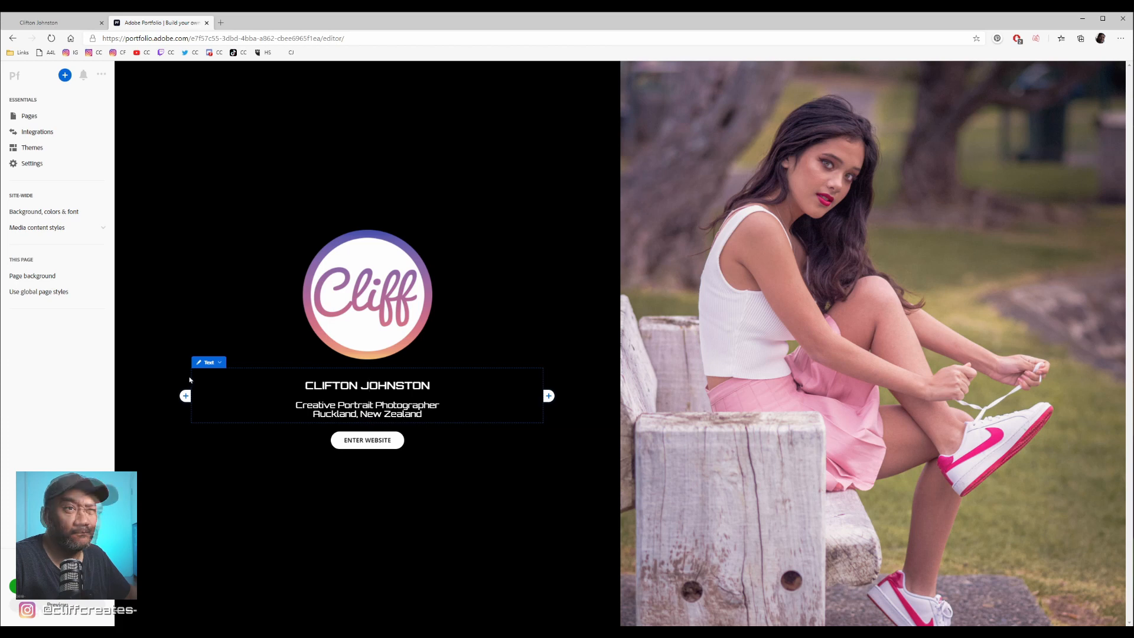
left_click_drag(141, 455, 362, 437)
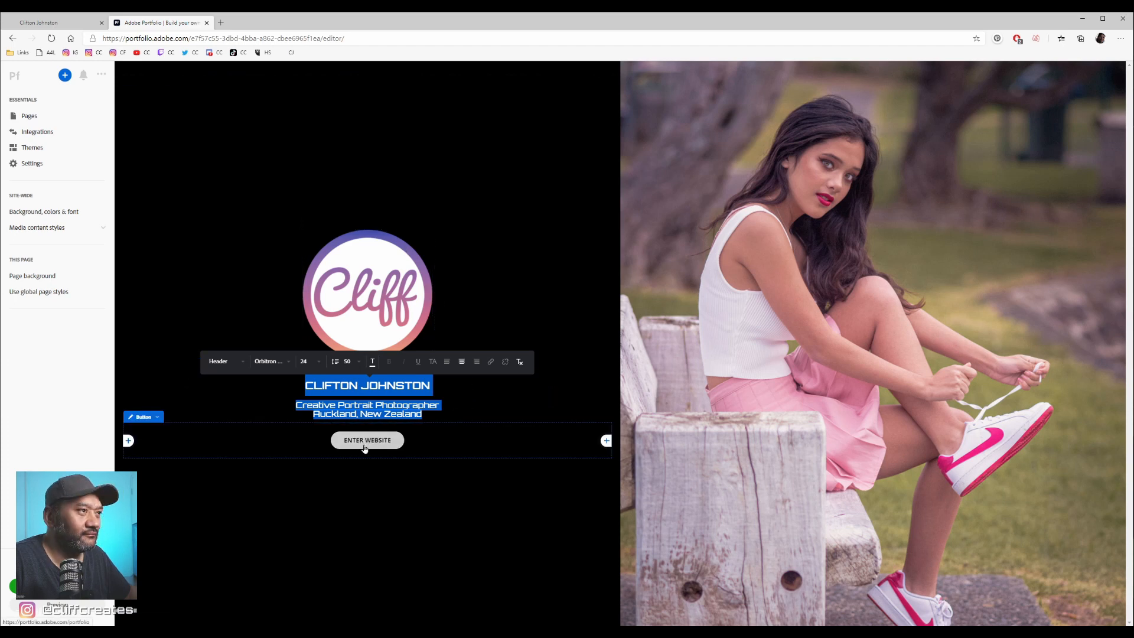
- Open the ENTER WEBSITE button for editing and review its Options, Normal and Hover settings
left_click(159, 418)
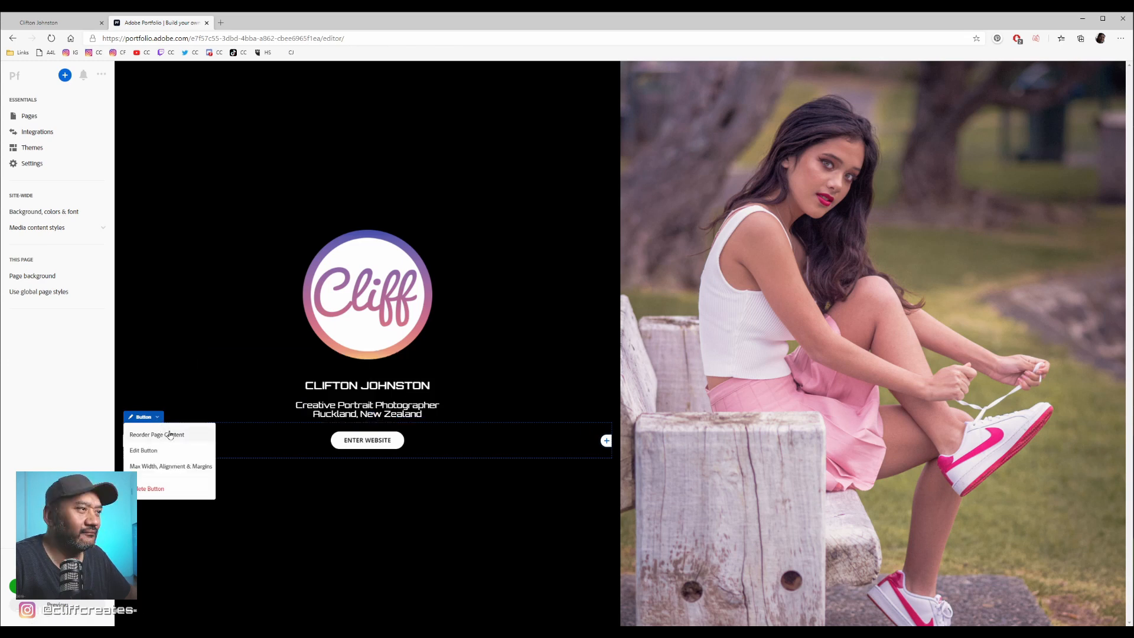
left_click(164, 452)
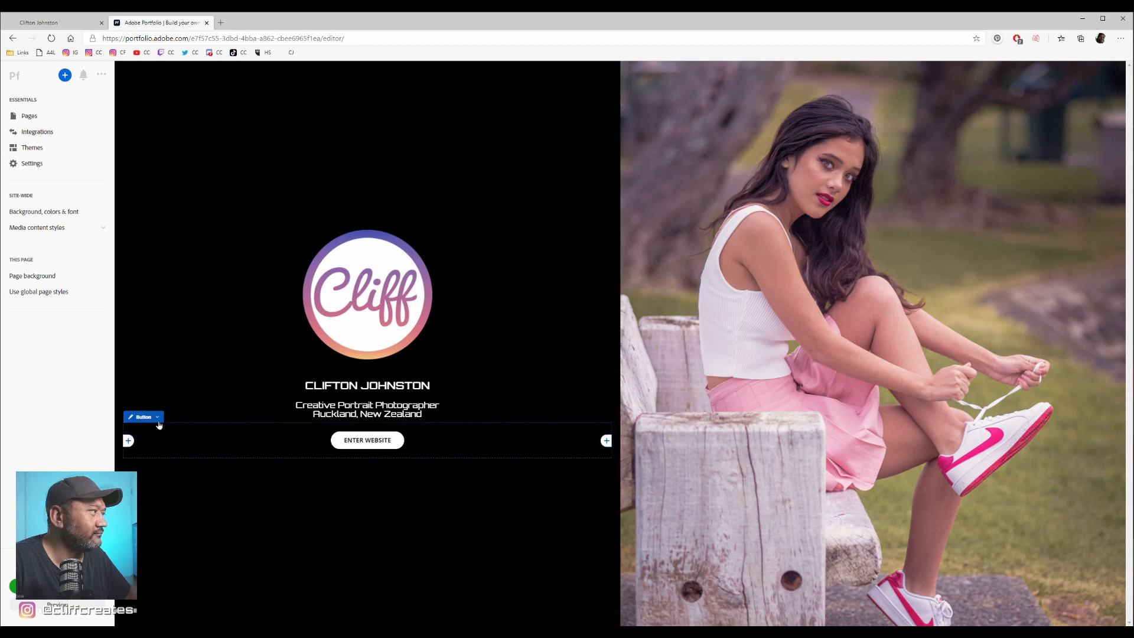
left_click(157, 417)
left_click(150, 452)
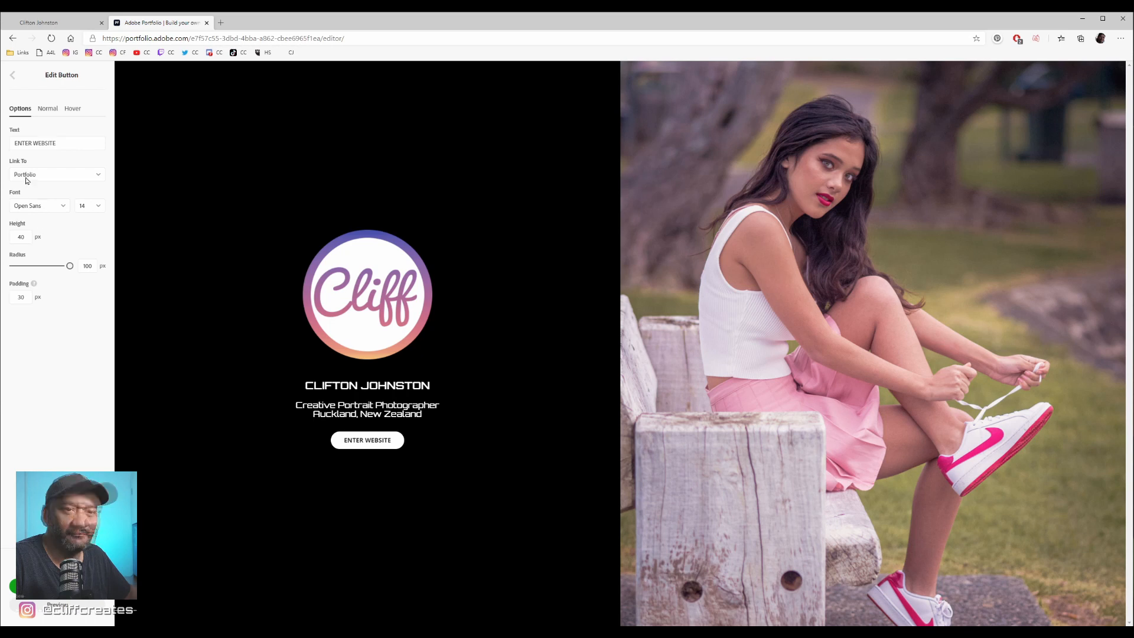
left_click(70, 112)
left_click(40, 113)
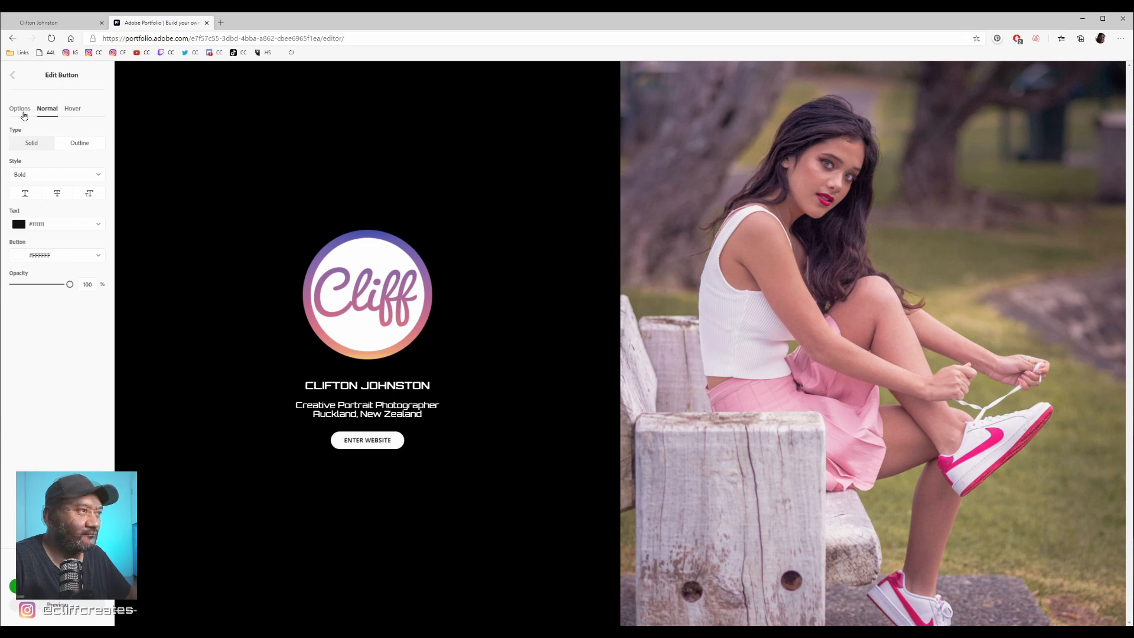
left_click(15, 112)
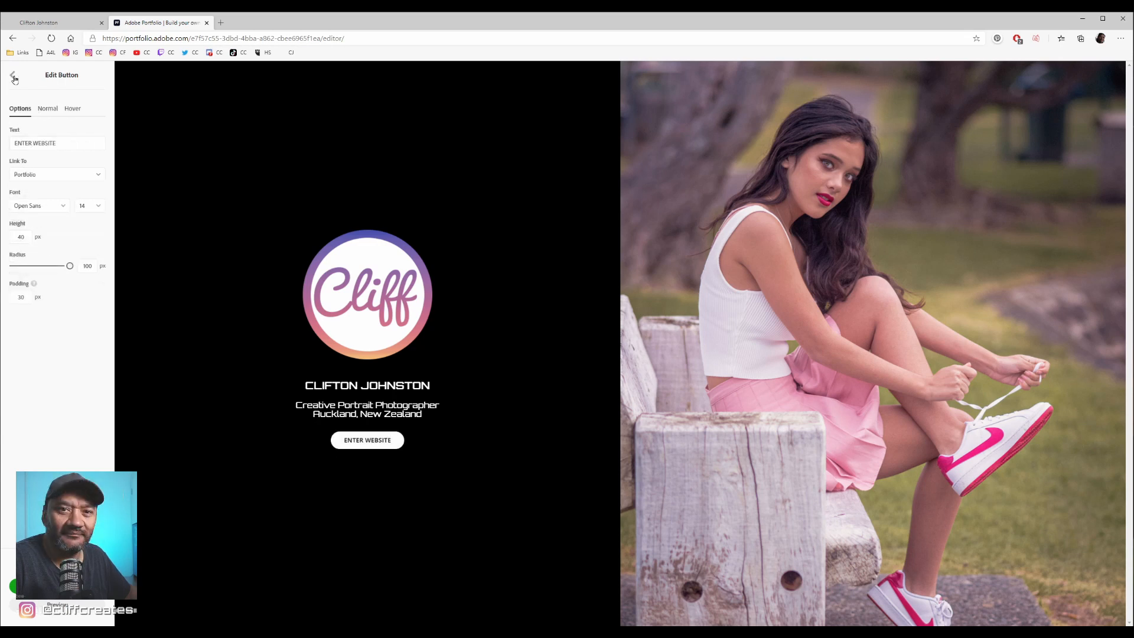
left_click(14, 79)
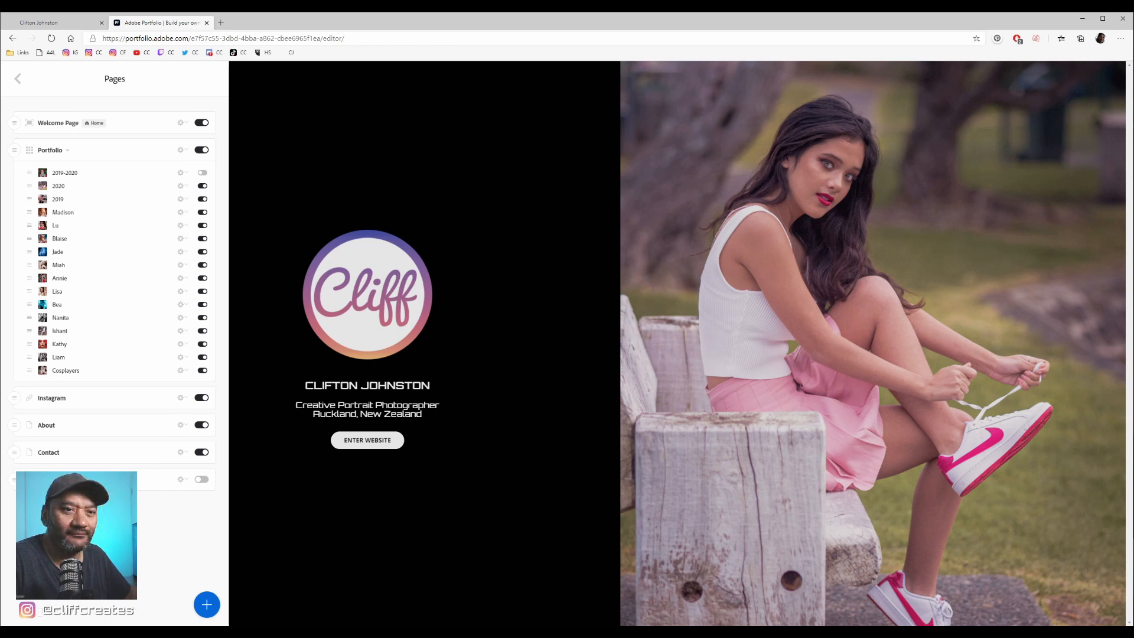
- Close the page list and follow the ENTER WEBSITE button to the Portfolio page in the editor
left_click(566, 553)
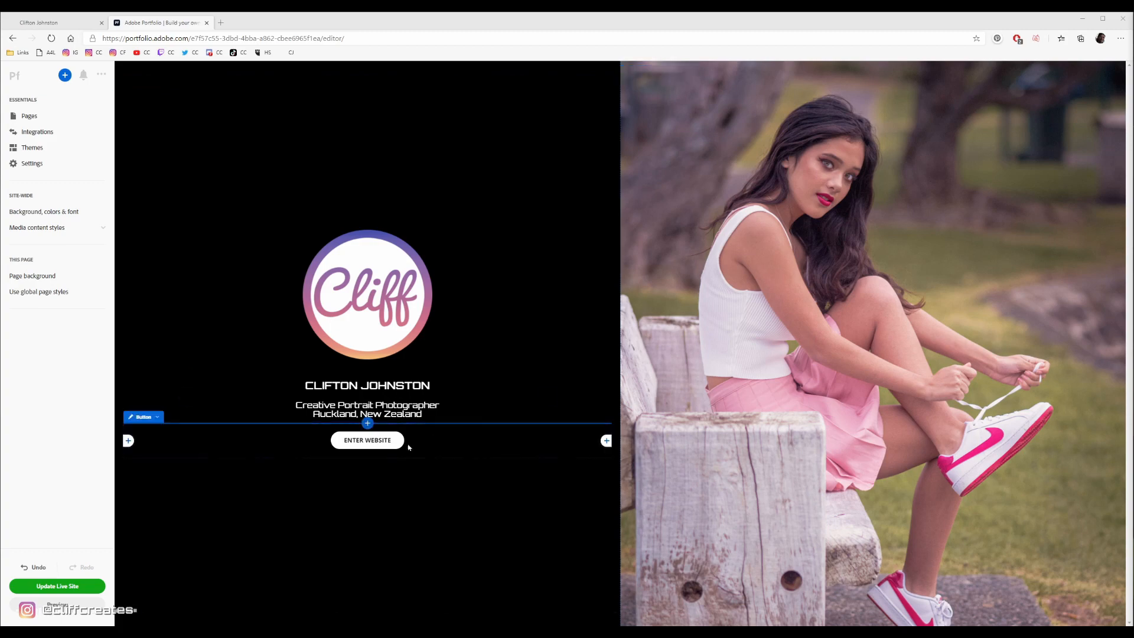
left_click(379, 439)
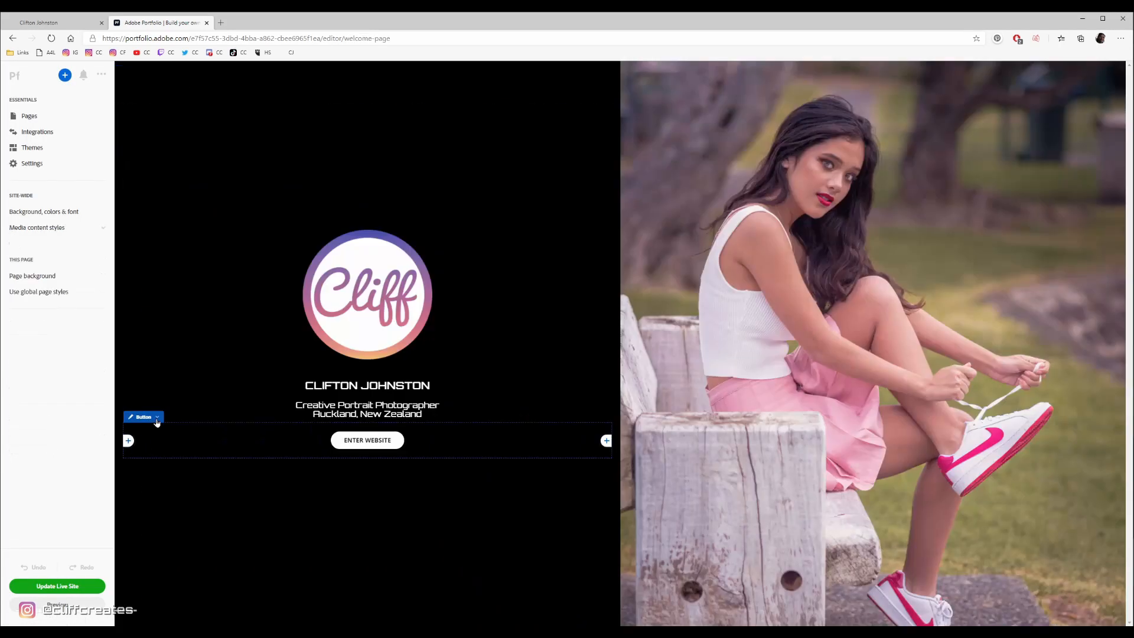
- Open the welcome page's ENTER WEBSITE button for editing and examine its text and the pages offered under Link To
left_click(158, 422)
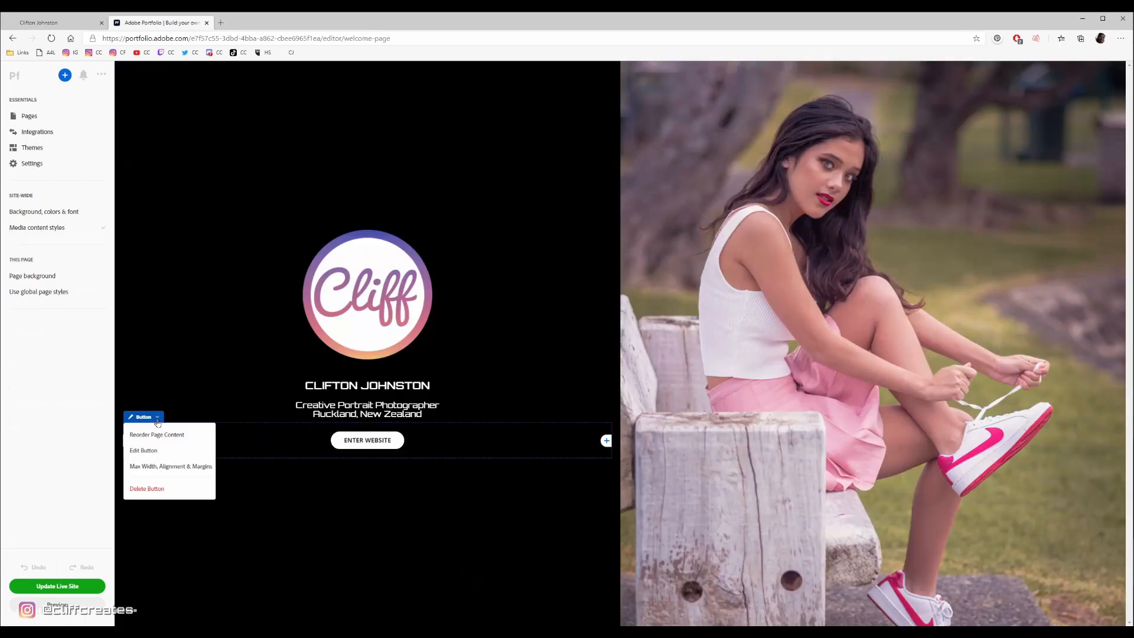
left_click(145, 450)
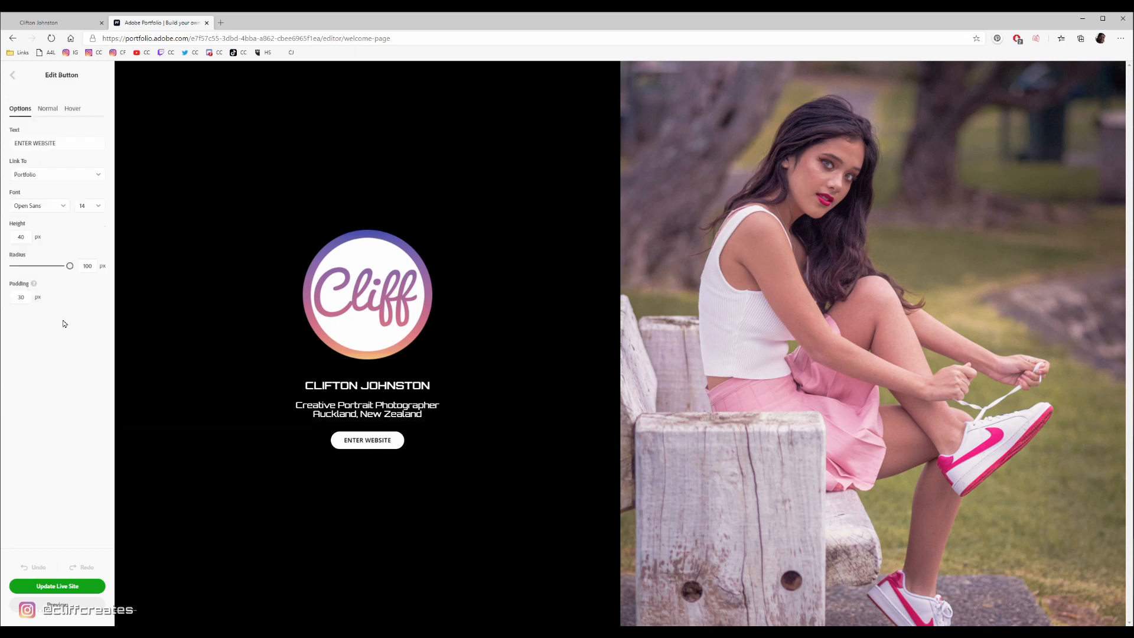
left_click_drag(68, 145, 6, 155)
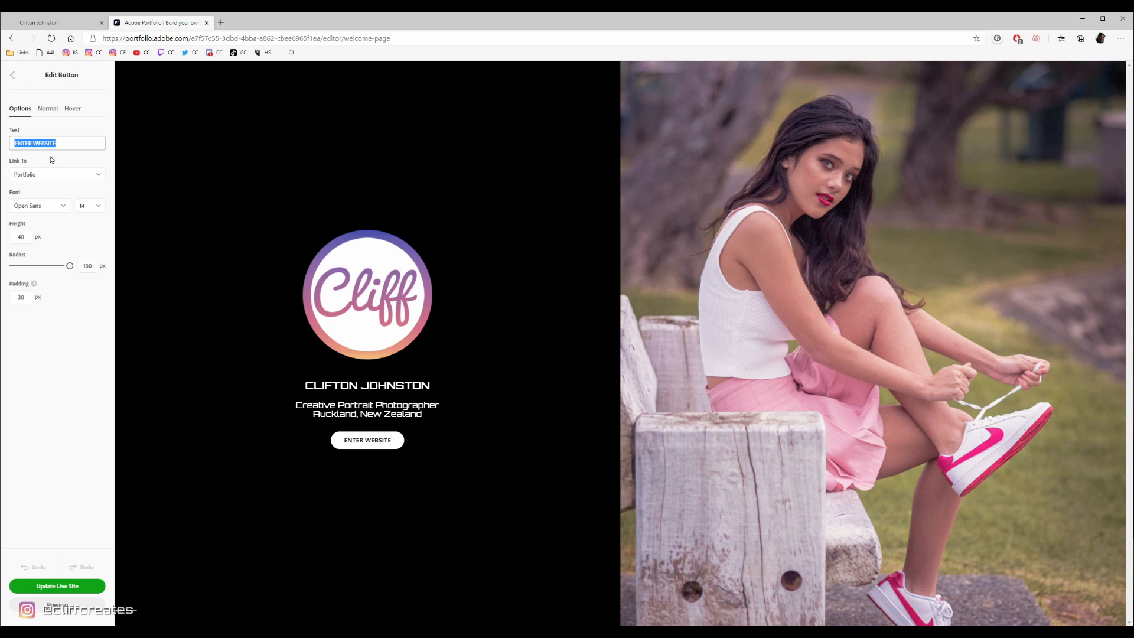
left_click(37, 176)
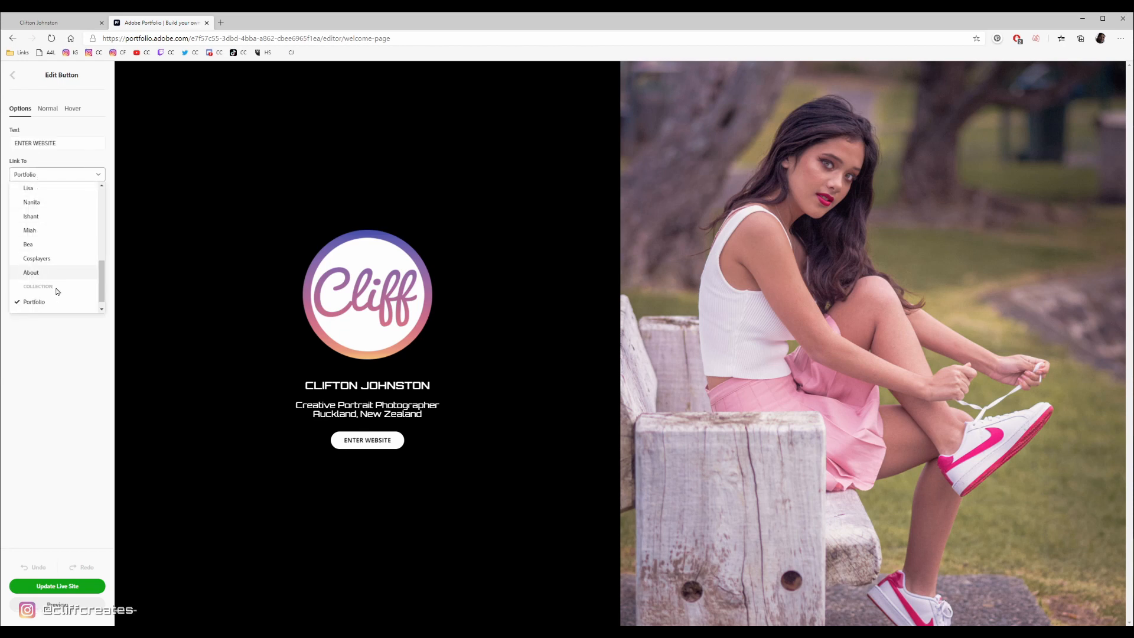
scroll(63, 286, "up", 6)
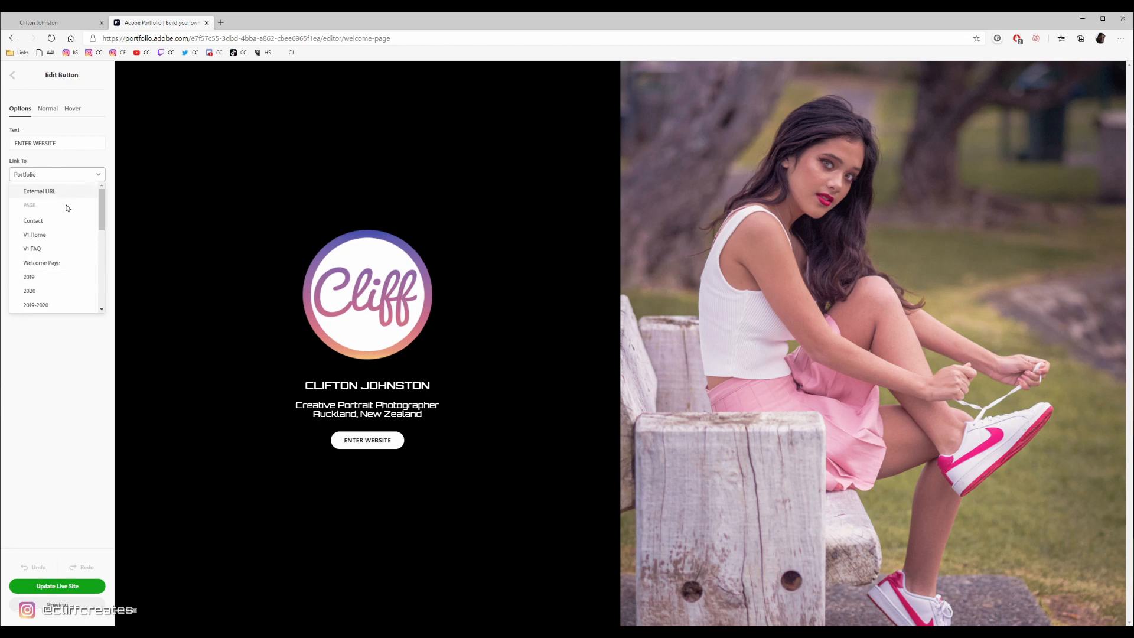
scroll(66, 209, "down", 4)
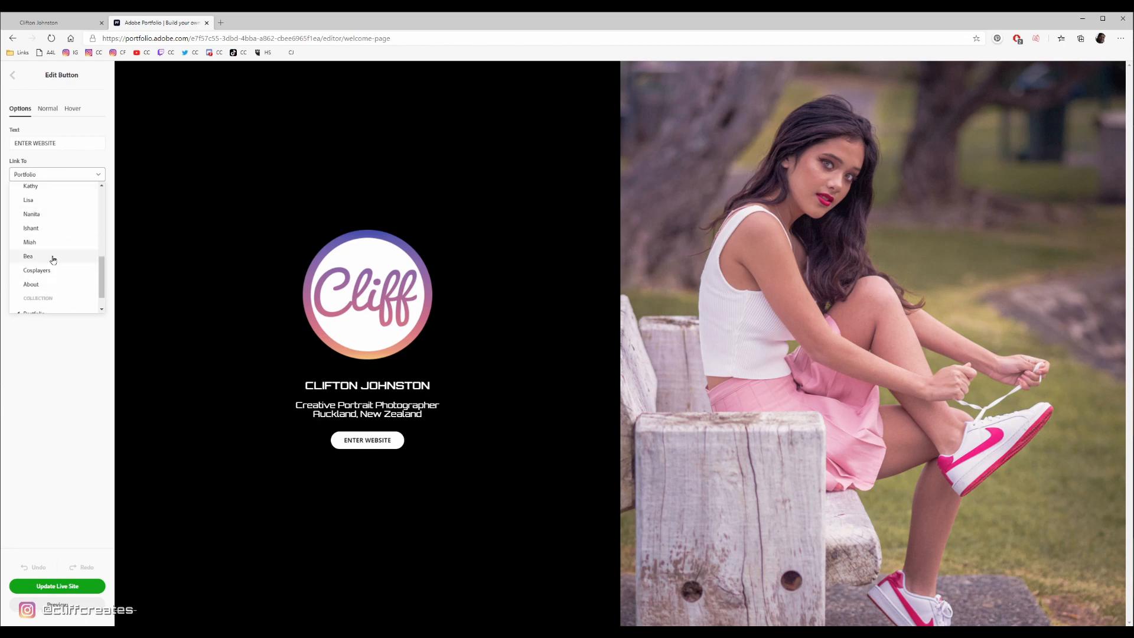
scroll(50, 263, "down", 1)
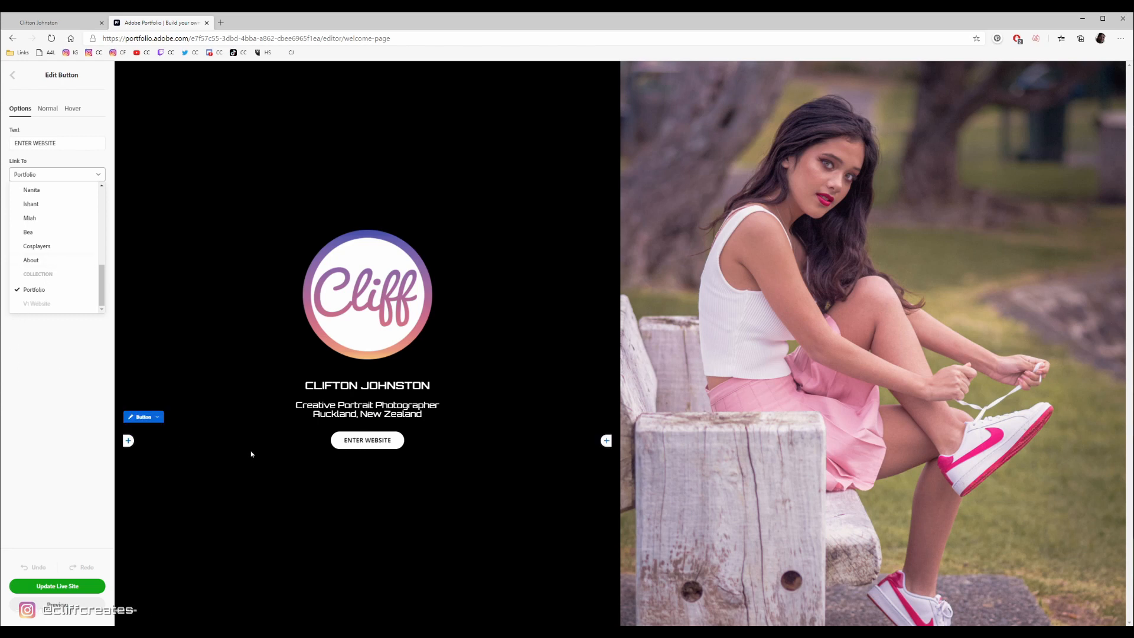
left_click(53, 388)
- Go to the Portfolio page through the welcome button and view the page options of 2019-2020 in the page list
left_click(387, 445)
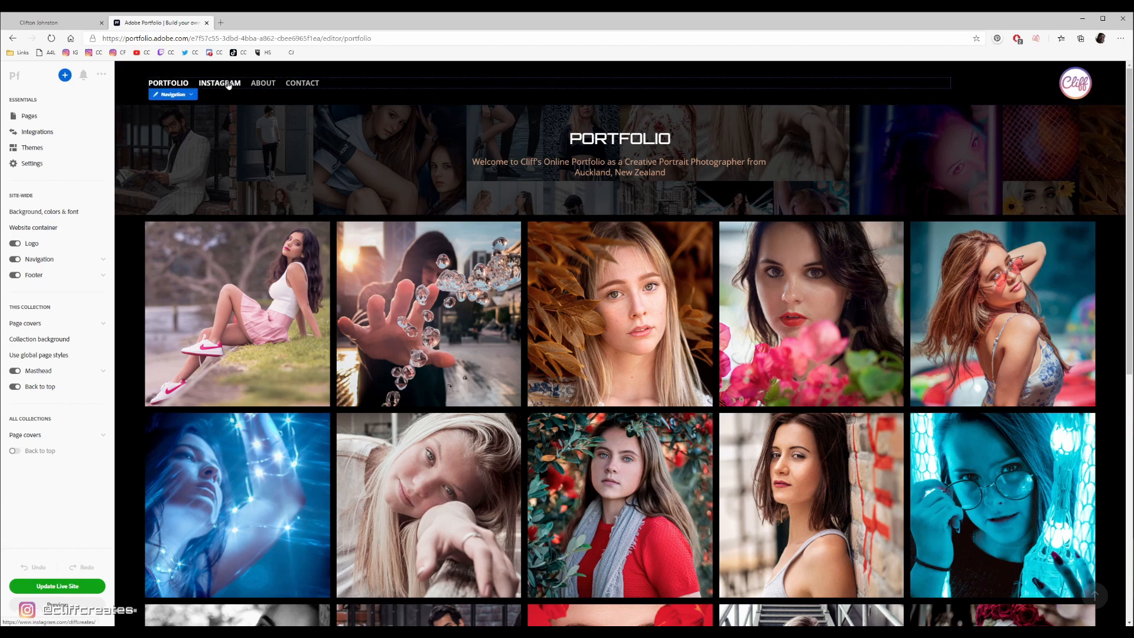
left_click(31, 117)
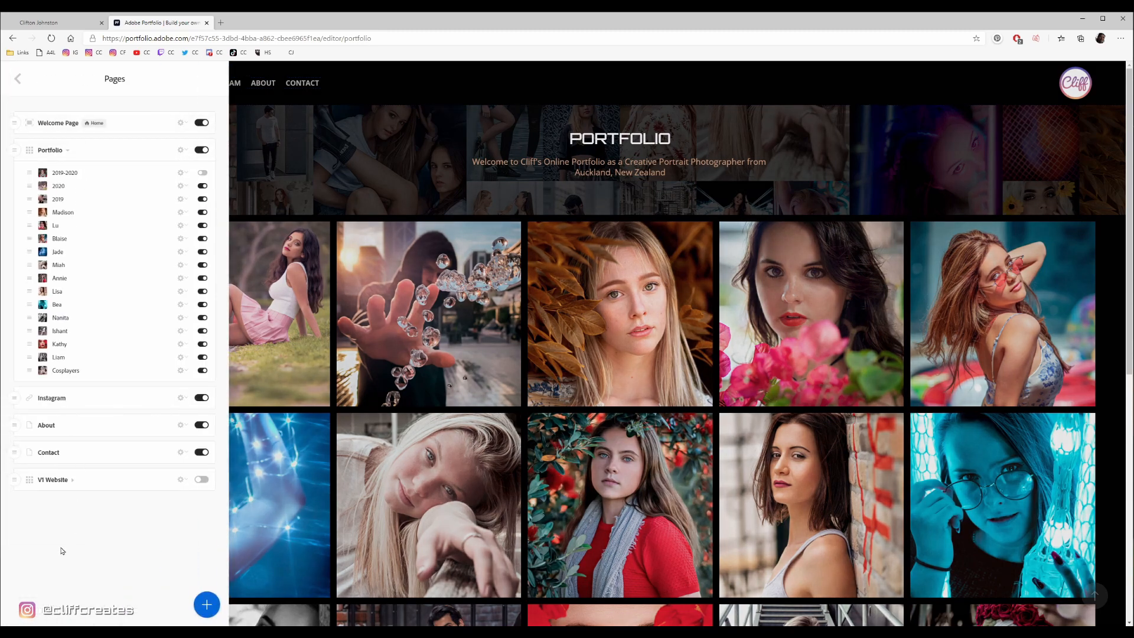
left_click(182, 173)
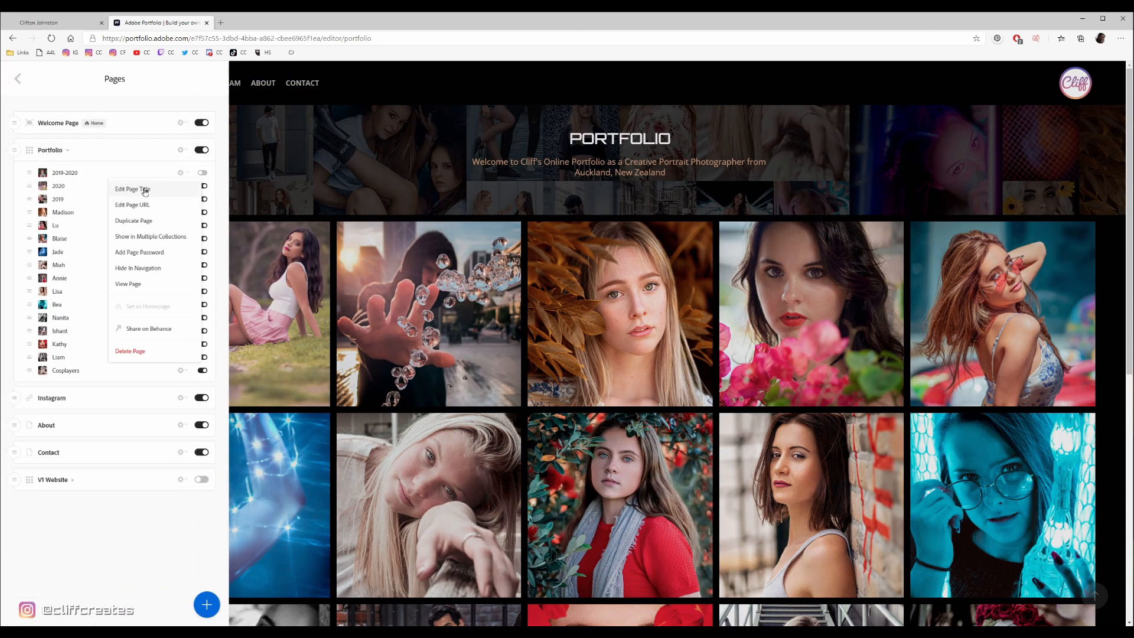
left_click(80, 185)
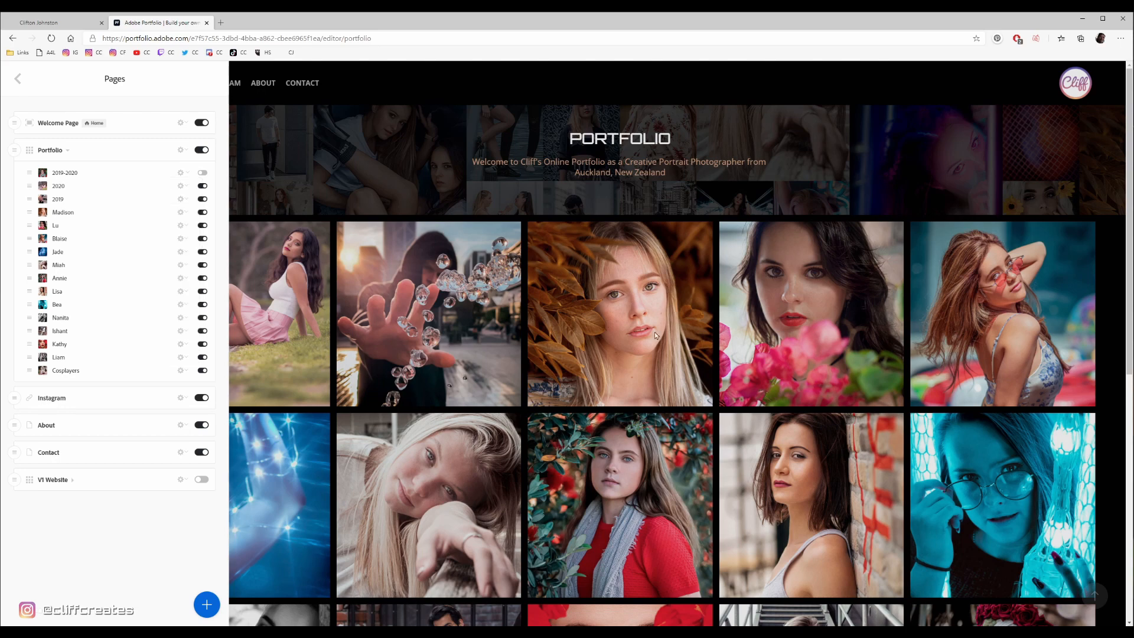
left_click(638, 209)
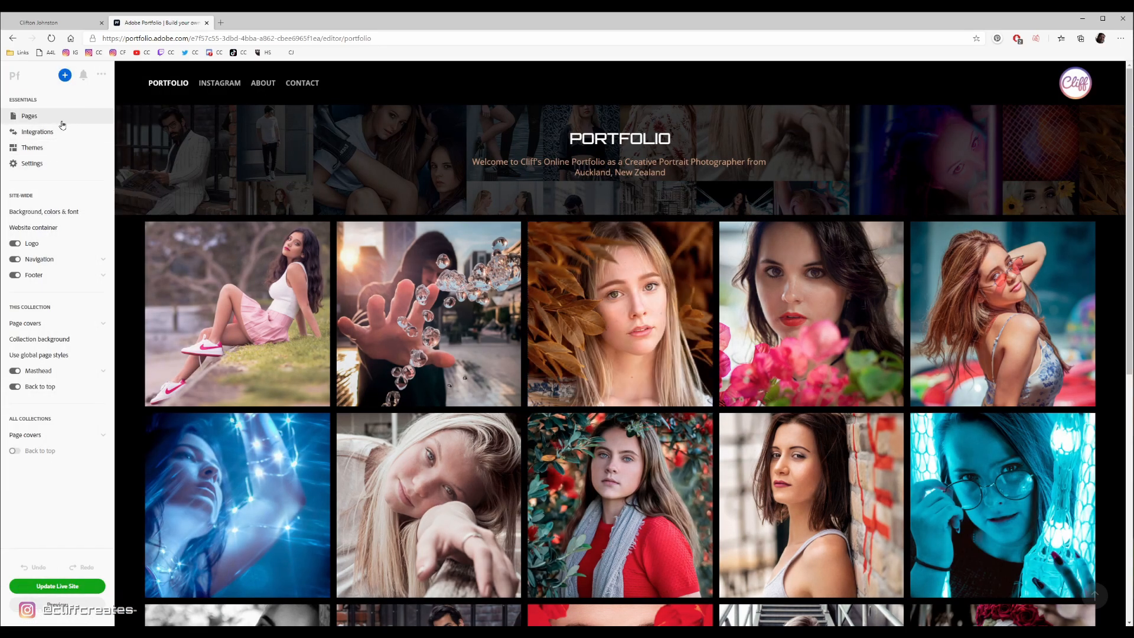
- Review the title and URL editing for the page listed directly below 2019 in the Portfolio collection
left_click(29, 116)
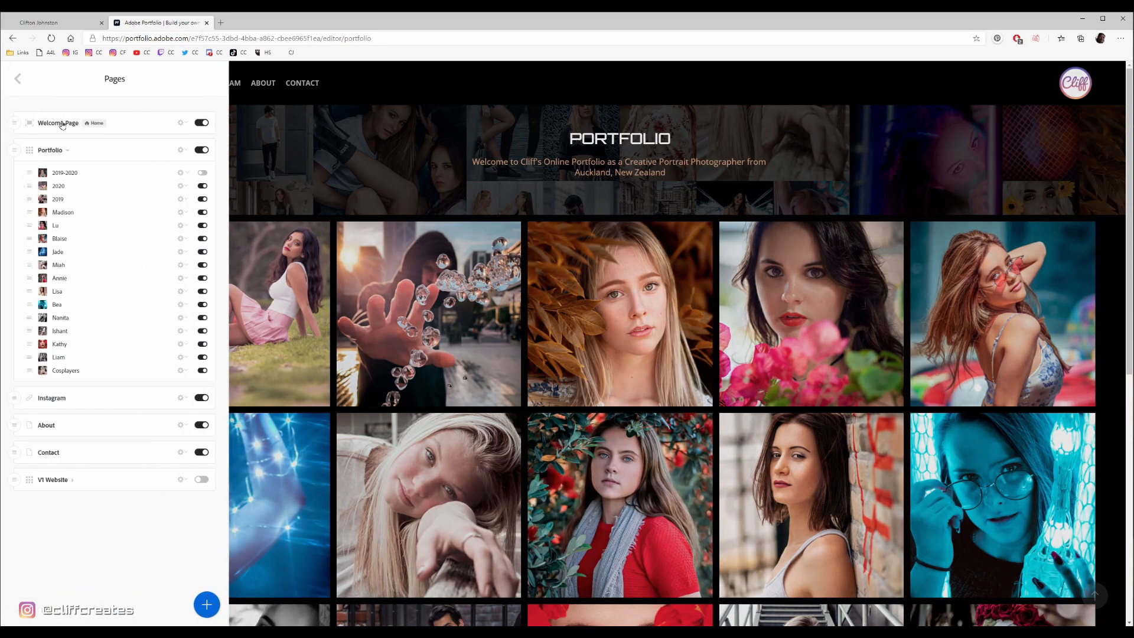
left_click(180, 212)
left_click(137, 229)
left_click(183, 212)
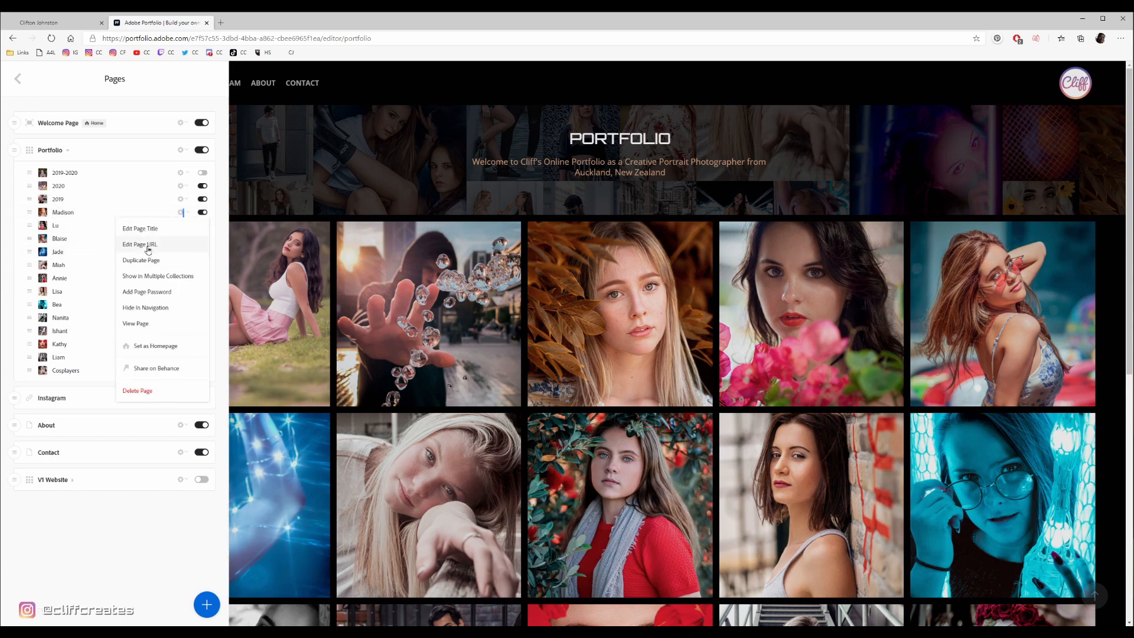
left_click(148, 244)
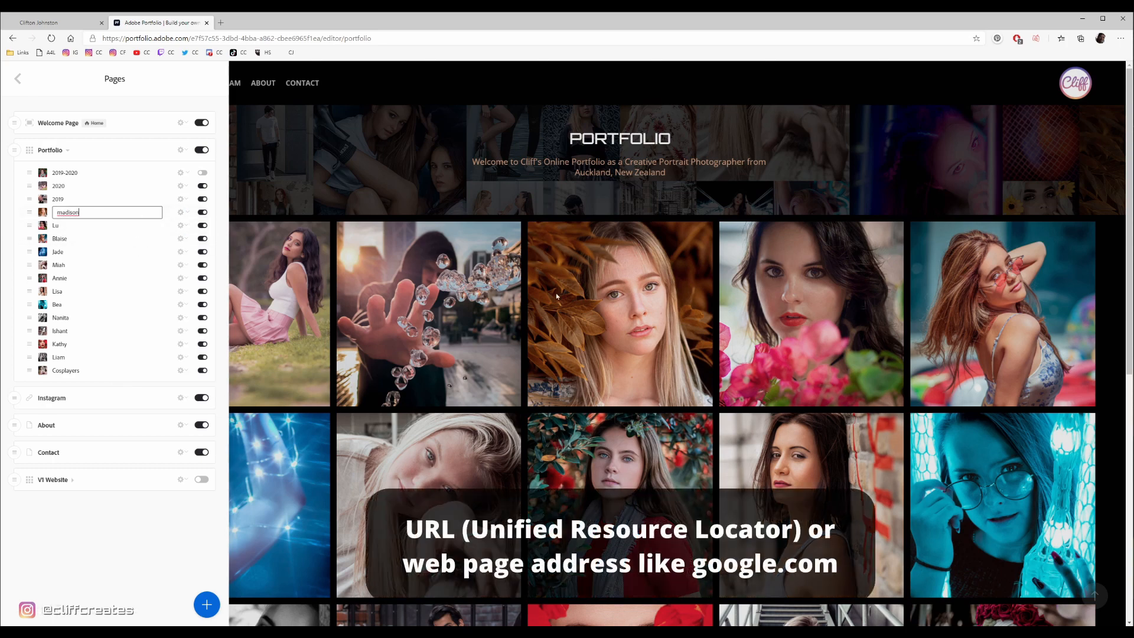
left_click(561, 205)
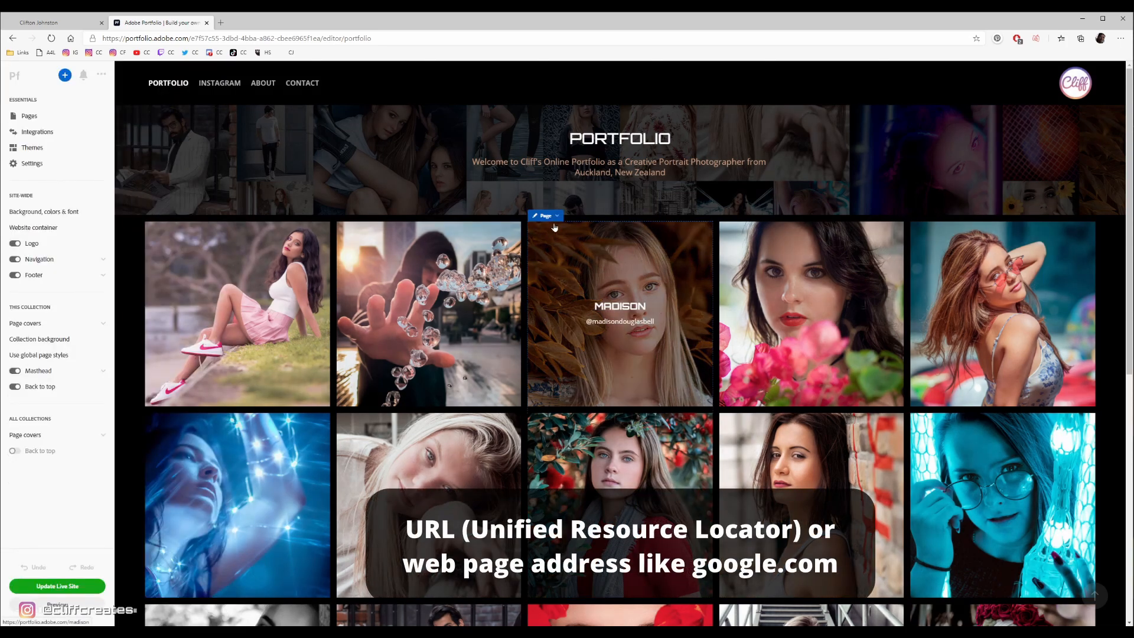
- Examine the page info of the cover showing the blonde woman among orange leaves, highlighting its page description
left_click(545, 216)
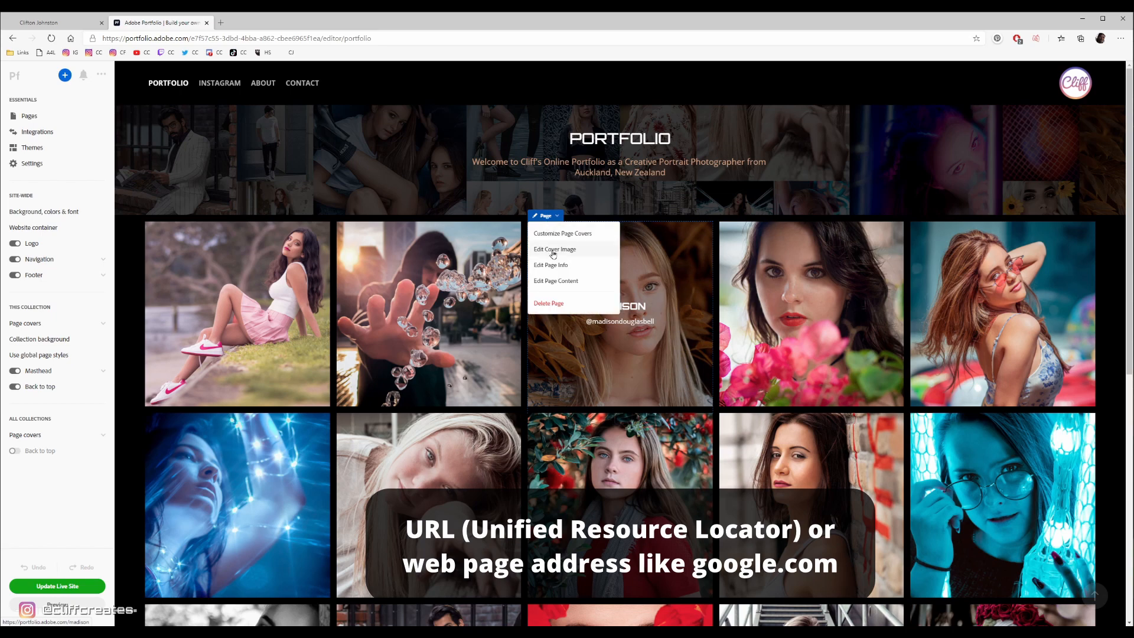
left_click(550, 266)
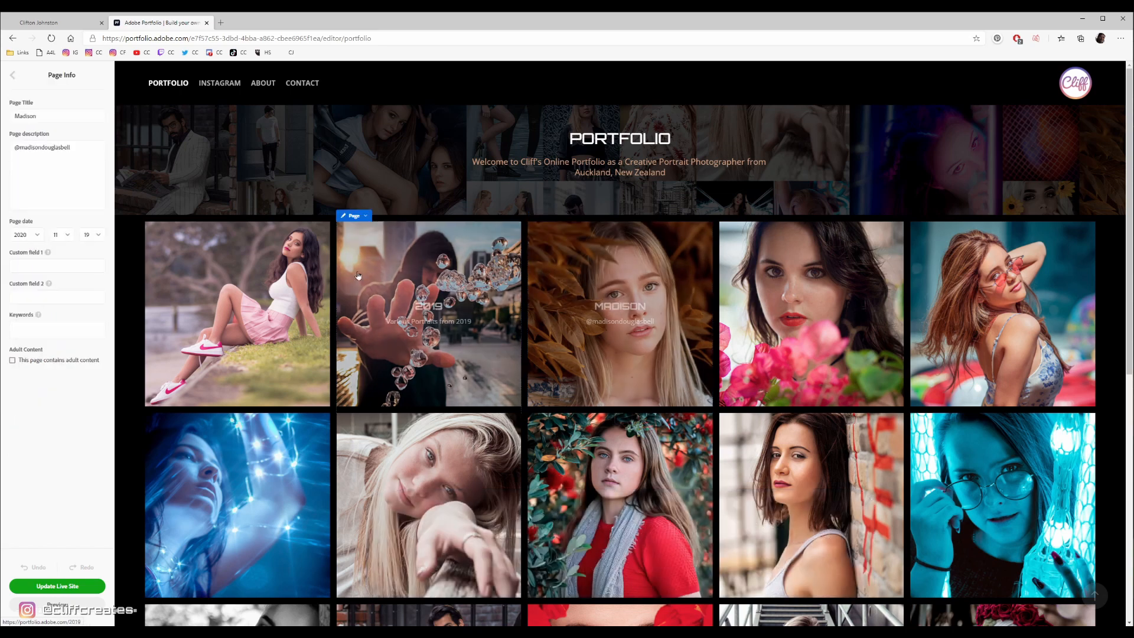
left_click_drag(74, 148, 6, 149)
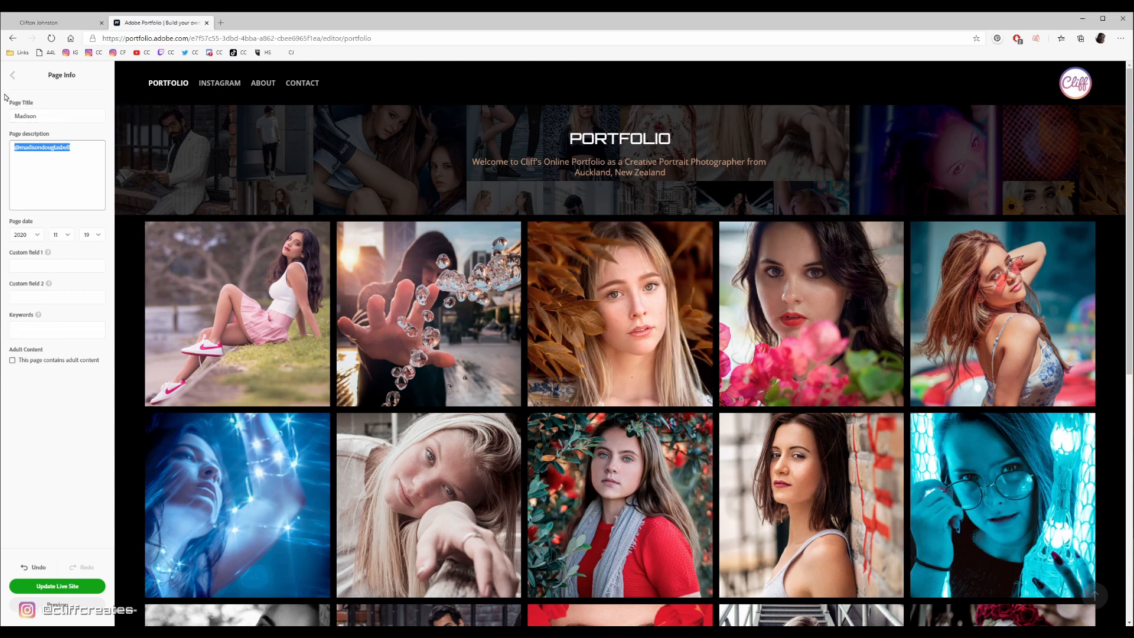
left_click(13, 75)
- View the page options of the second page below 2019 in the Portfolio collection and dismiss them
left_click(42, 118)
left_click(183, 225)
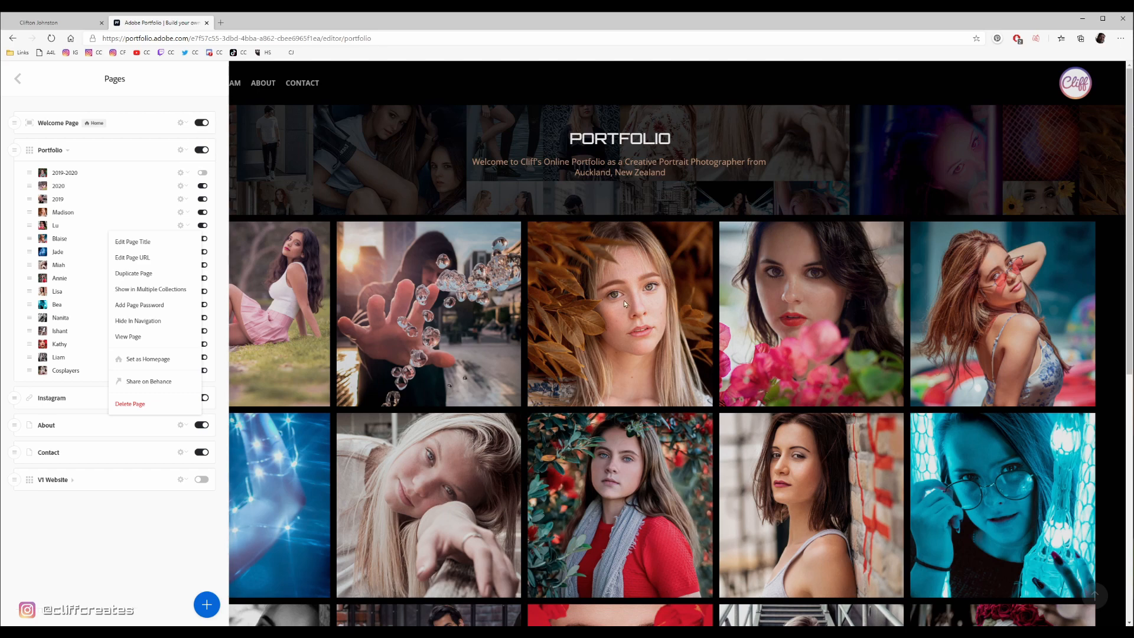
left_click(569, 314)
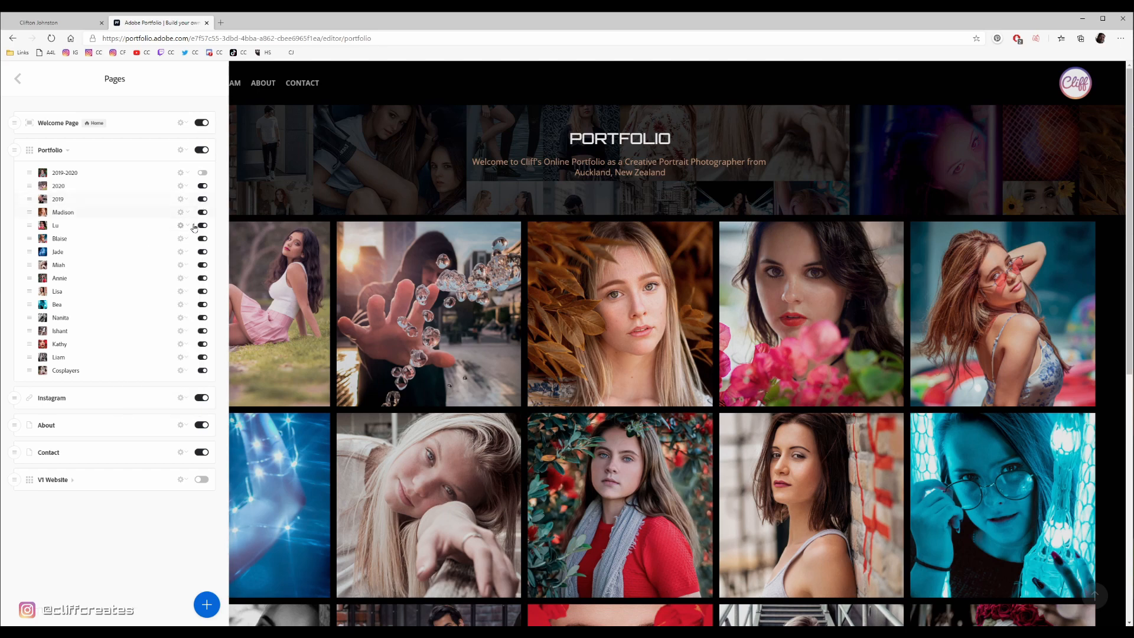
- Make the hidden 2019-2020 page visible in the Portfolio collection and return to the Portfolio page
left_click(237, 302)
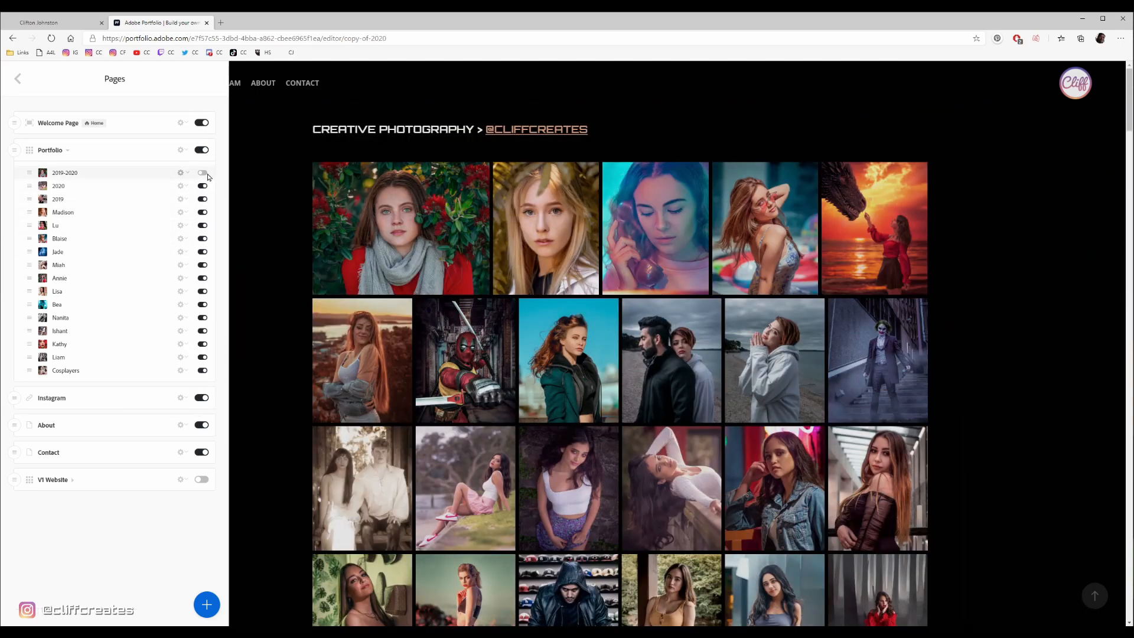
left_click(203, 172)
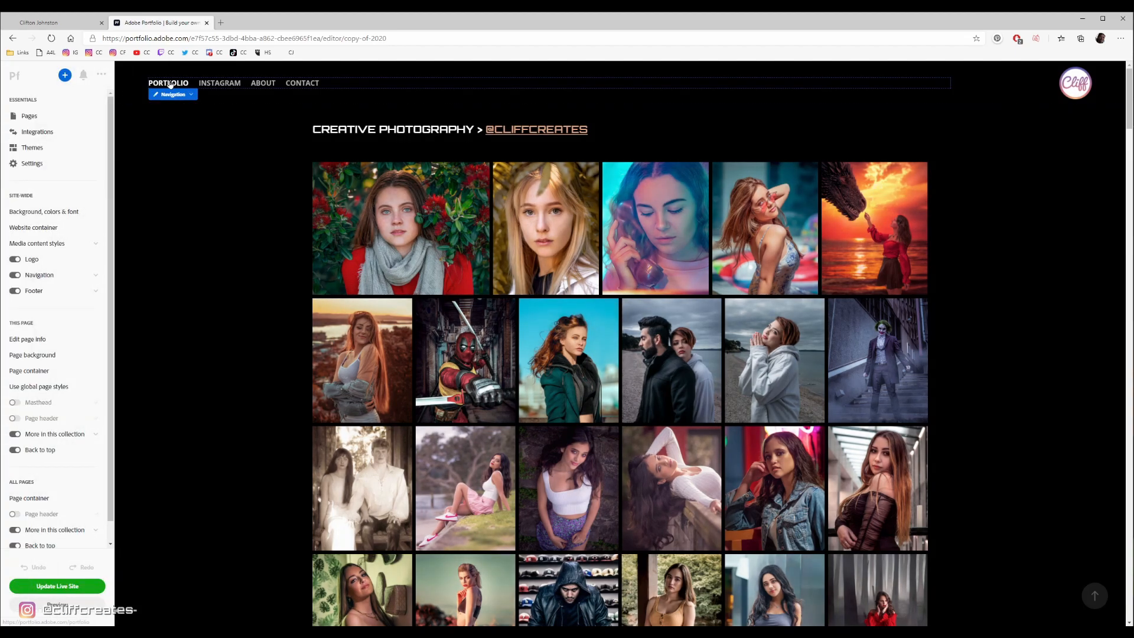
left_click(167, 84)
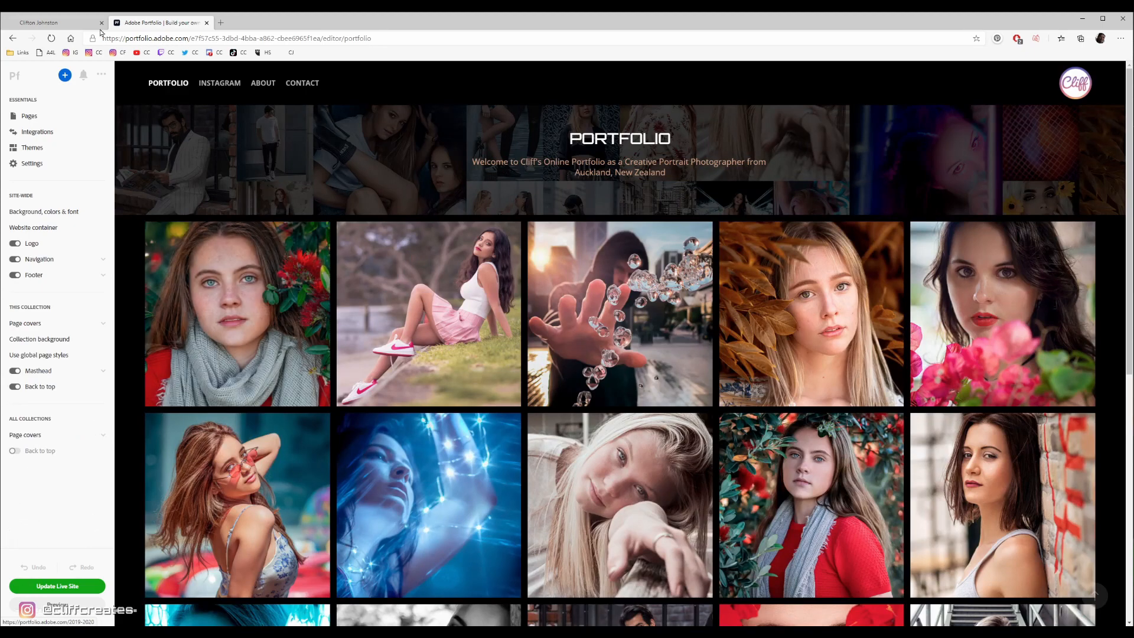
- Check the Portfolio page on the published website in the other browser tab, and return to the editor
left_click(59, 27)
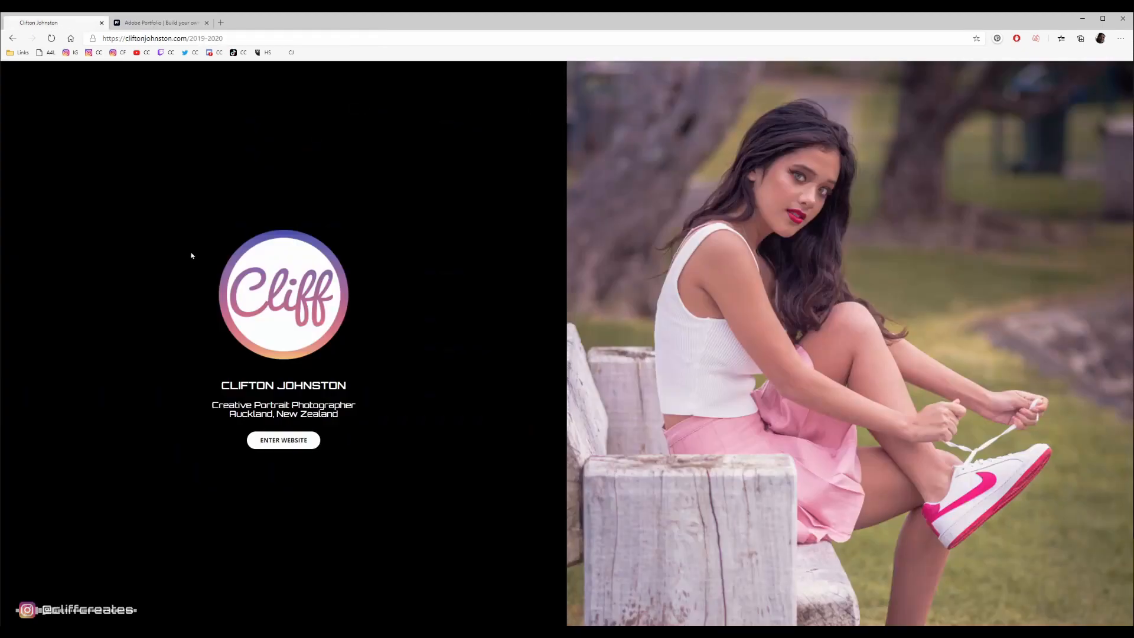
left_click(300, 438)
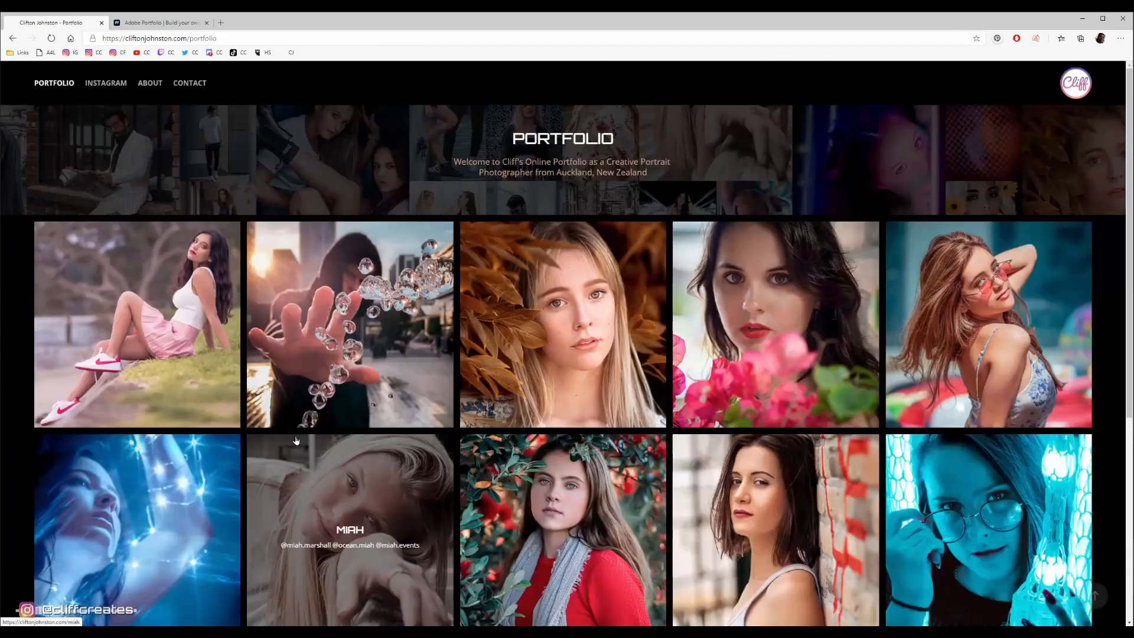
left_click(147, 24)
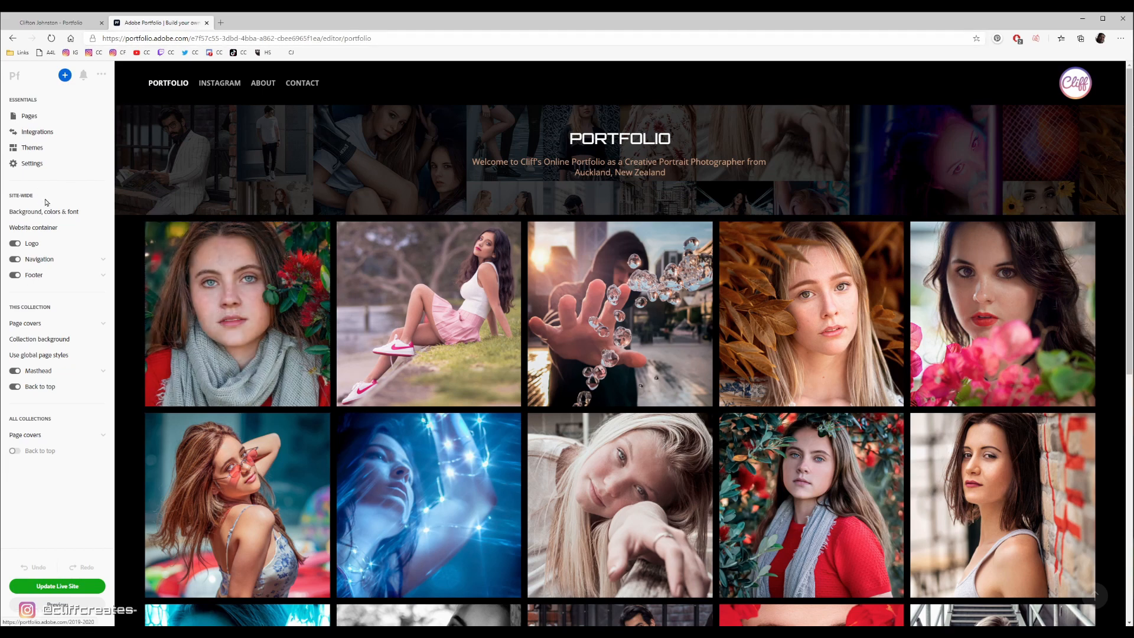
- Add a page password to the 2019-2020 page, entering it in the Password field and confirming
left_click(30, 116)
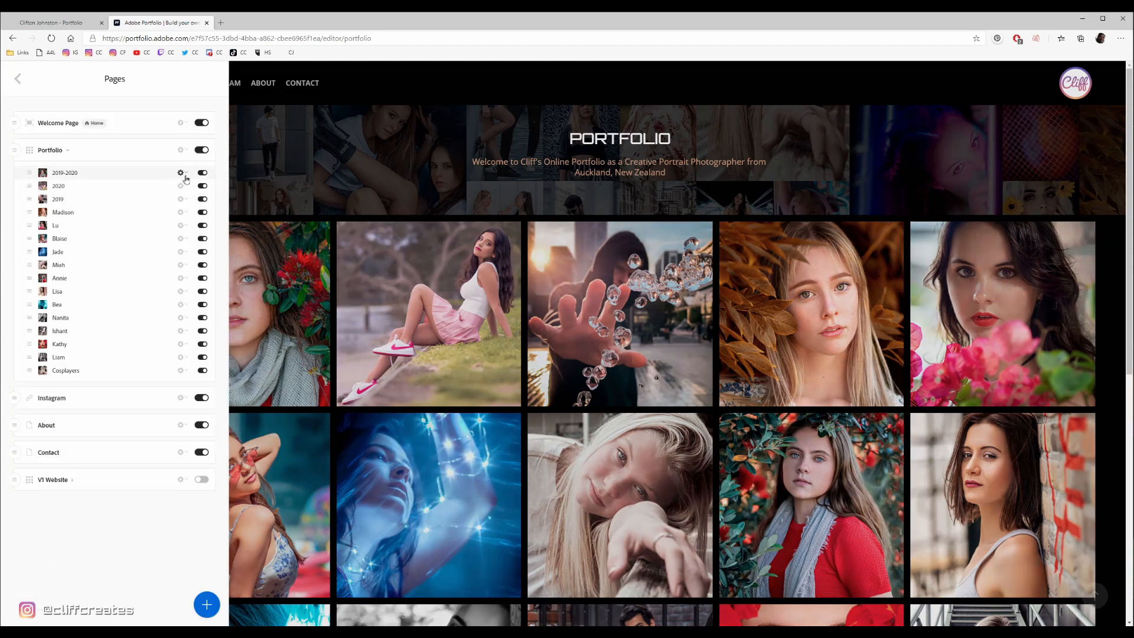
left_click(187, 174)
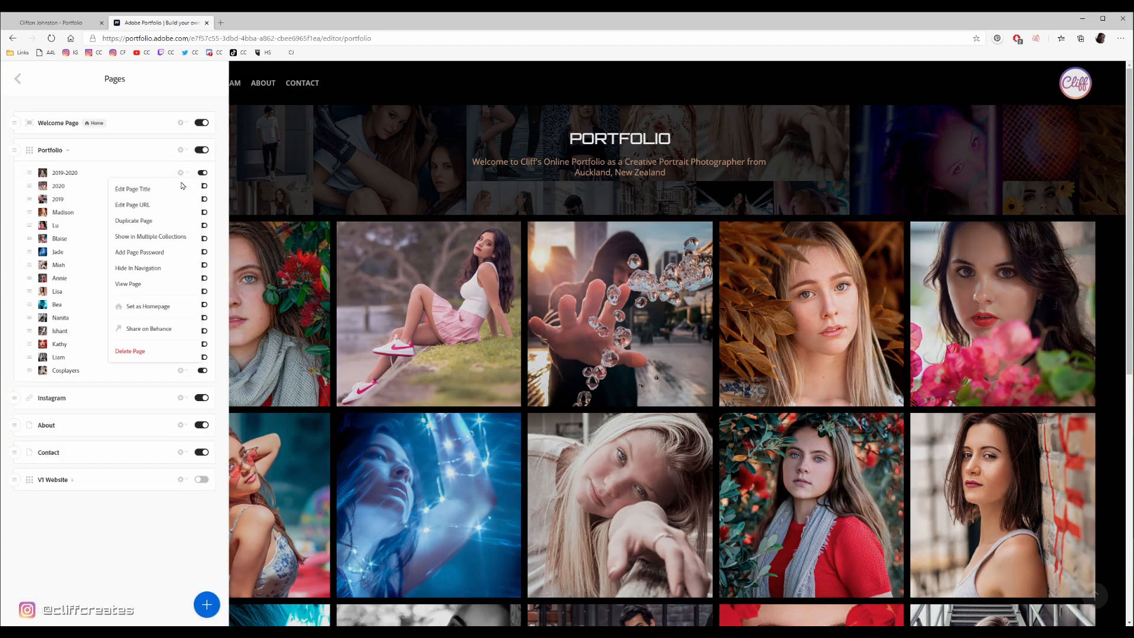
left_click(158, 255)
left_click_drag(506, 368, 470, 368)
key("BackSpace")
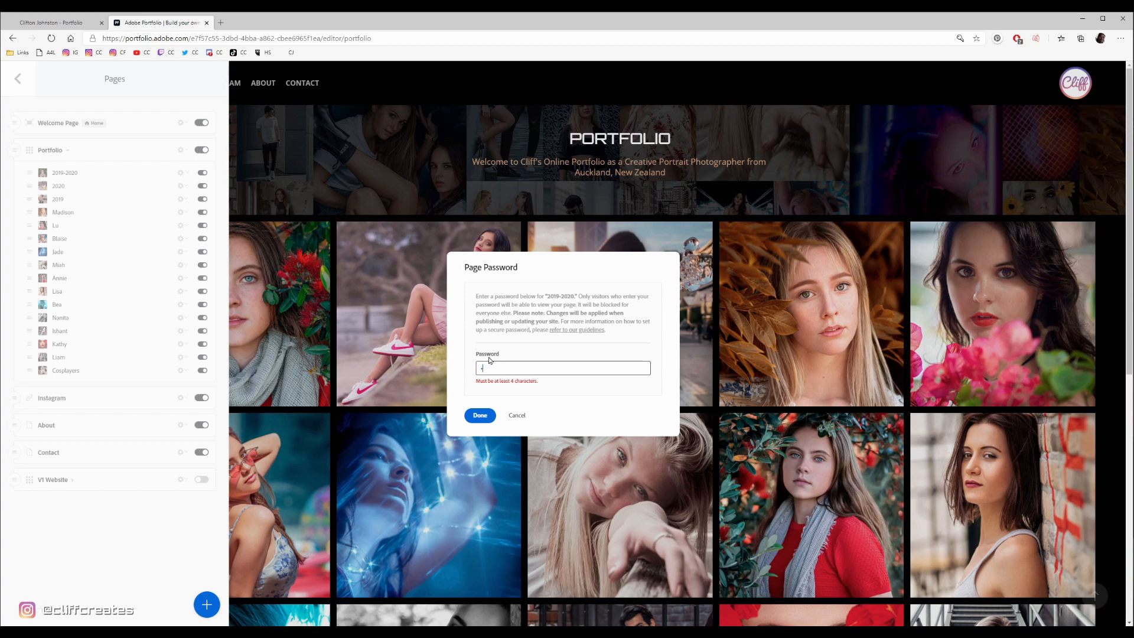
left_click(480, 416)
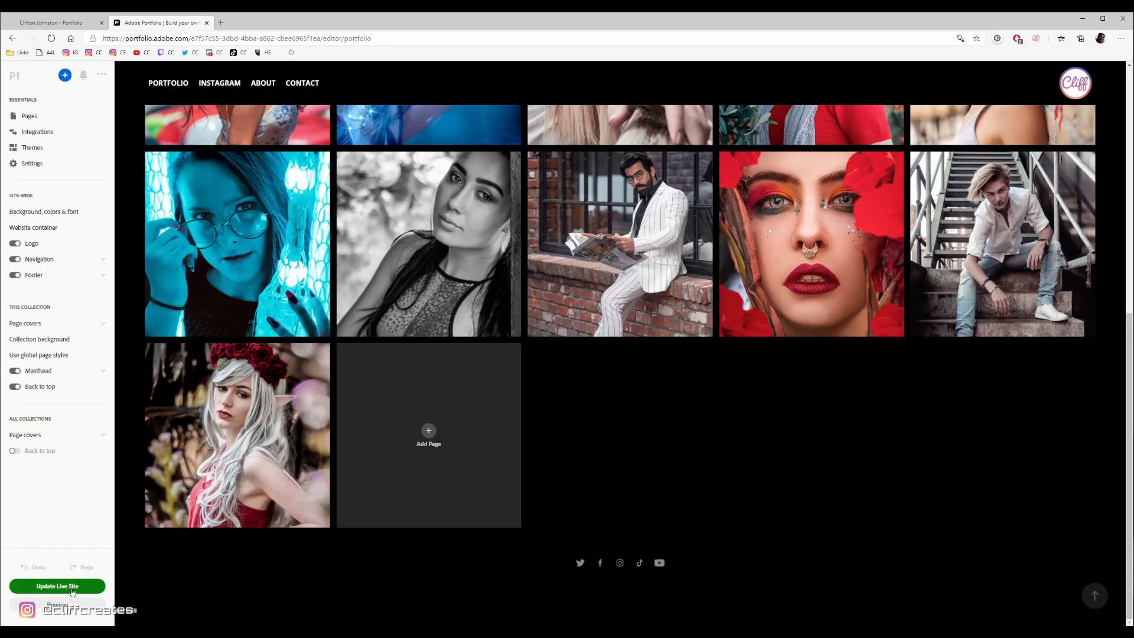
- Publish the changes to the live site and open the updated website
left_click(71, 587)
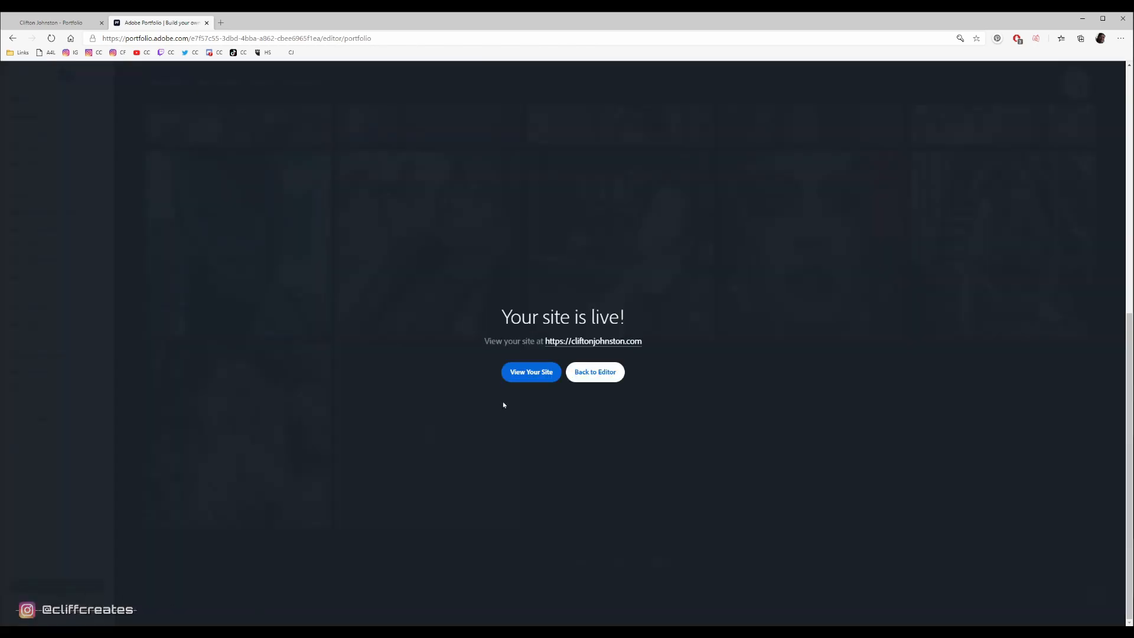
left_click(532, 373)
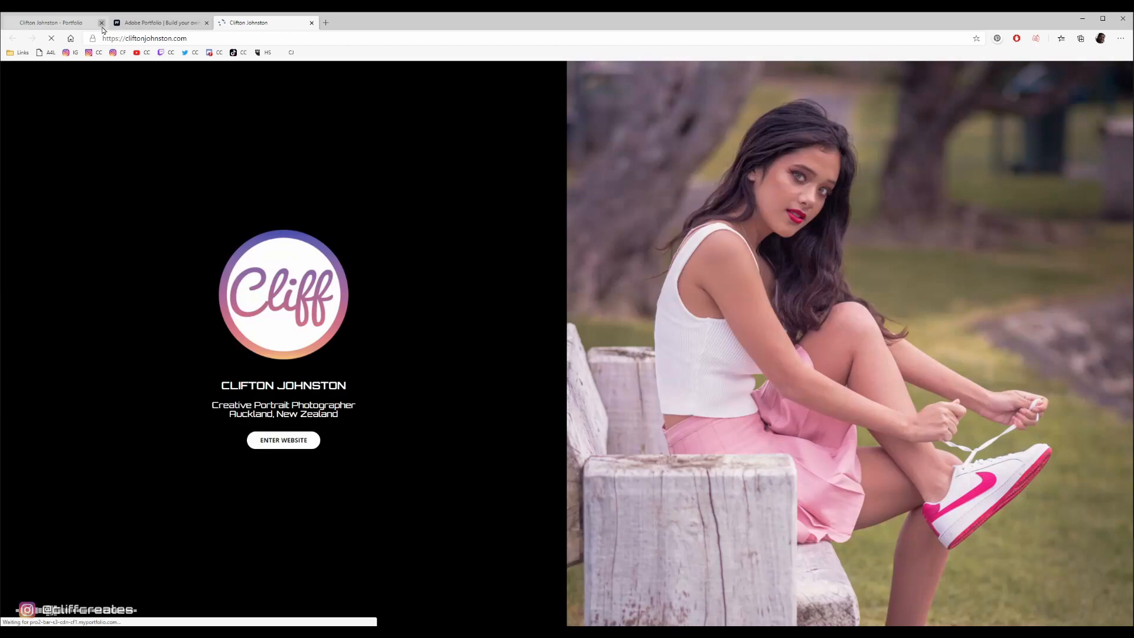
- Open the 2019-2020 page on the live site, enter its page password, and decline to save the password in the browser
left_click(101, 22)
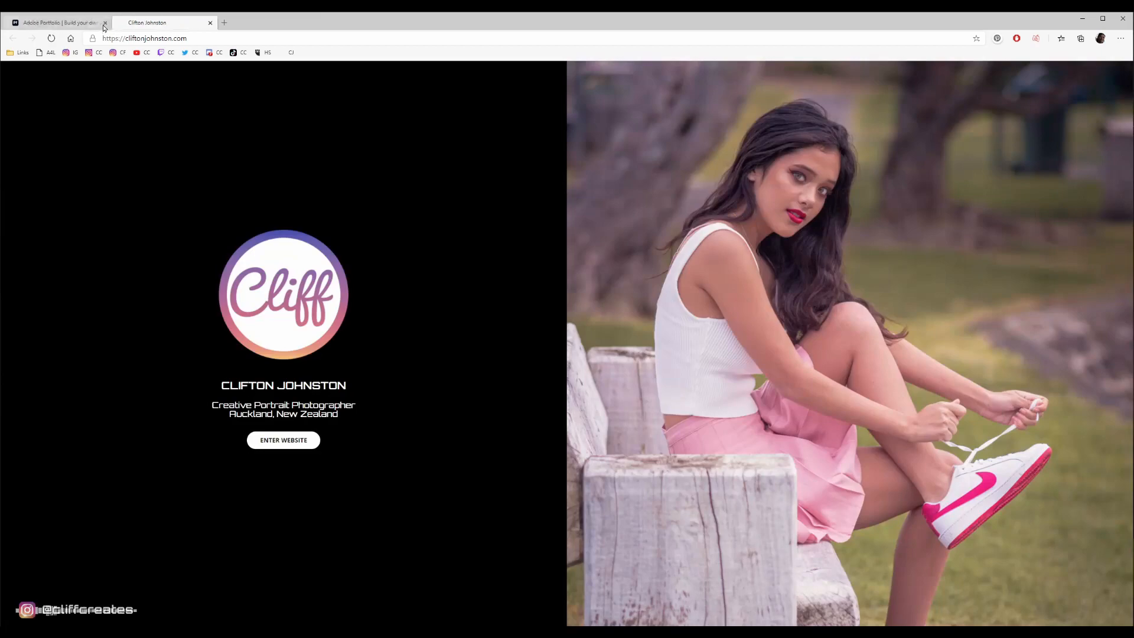
left_click(311, 440)
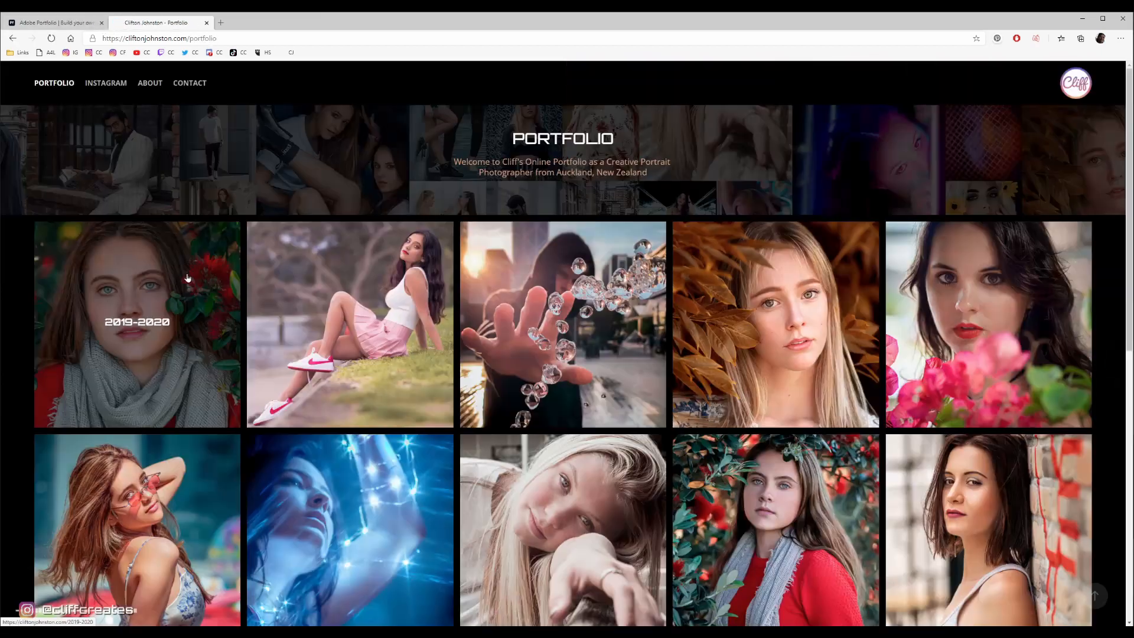
left_click(187, 278)
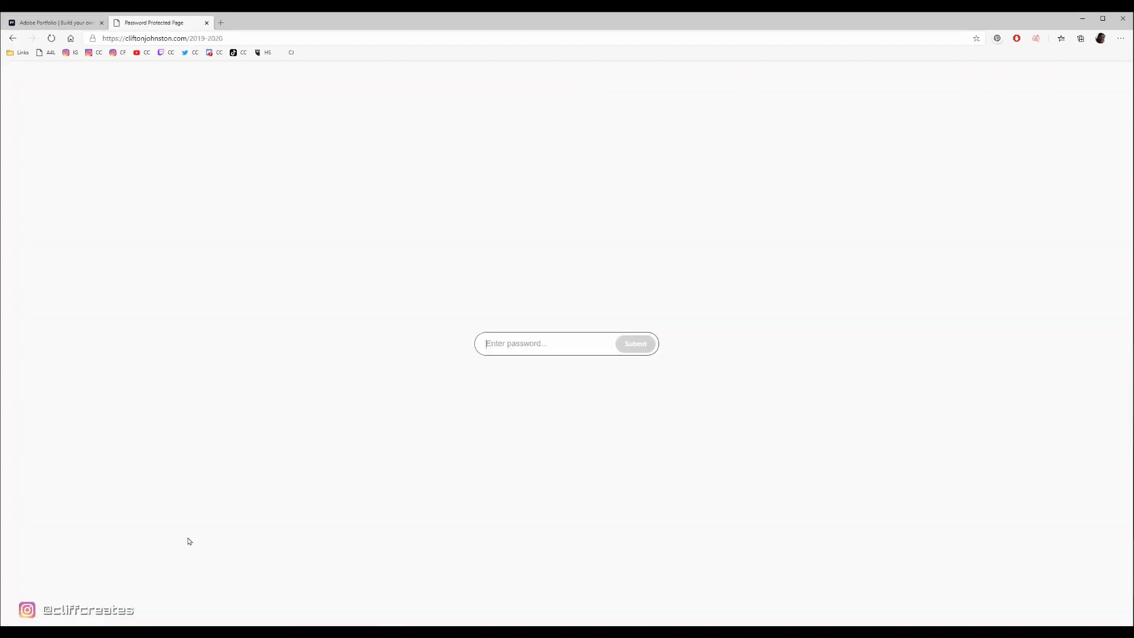
type("•")
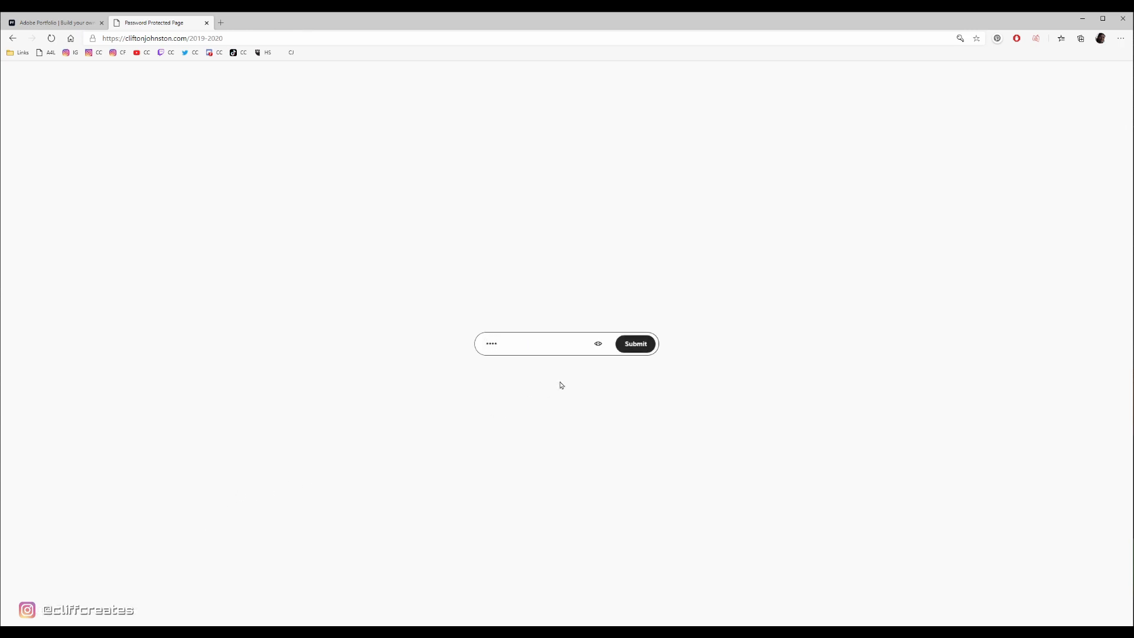
left_click(636, 344)
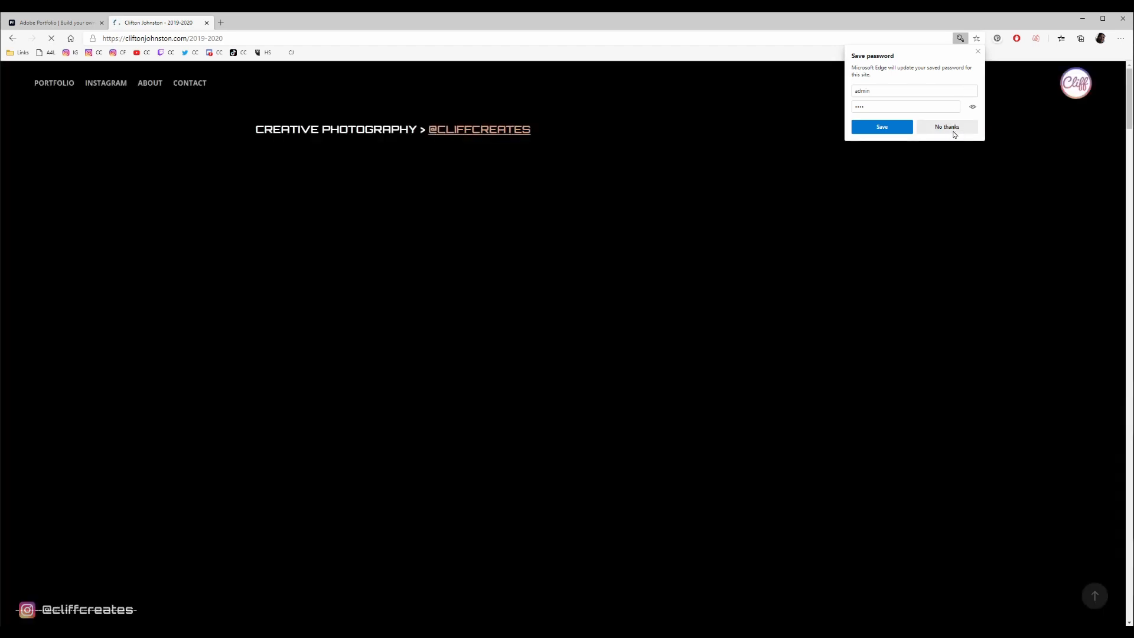
left_click(952, 129)
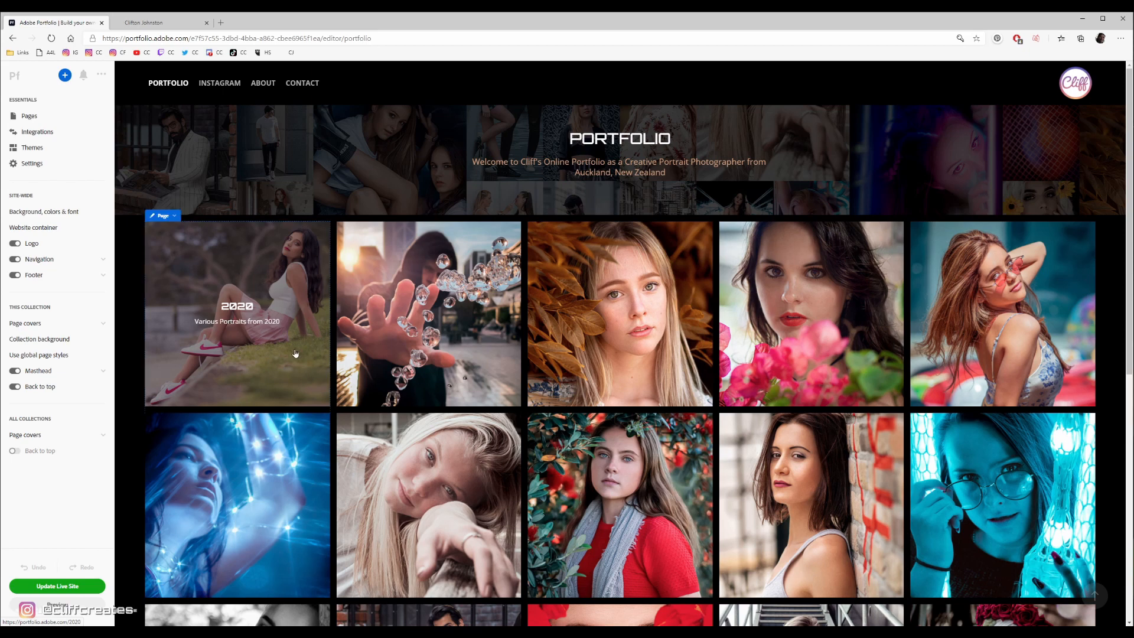
- Remove the page password from the 2019-2020 page in the Portfolio collection
left_click(278, 273)
left_click(186, 173)
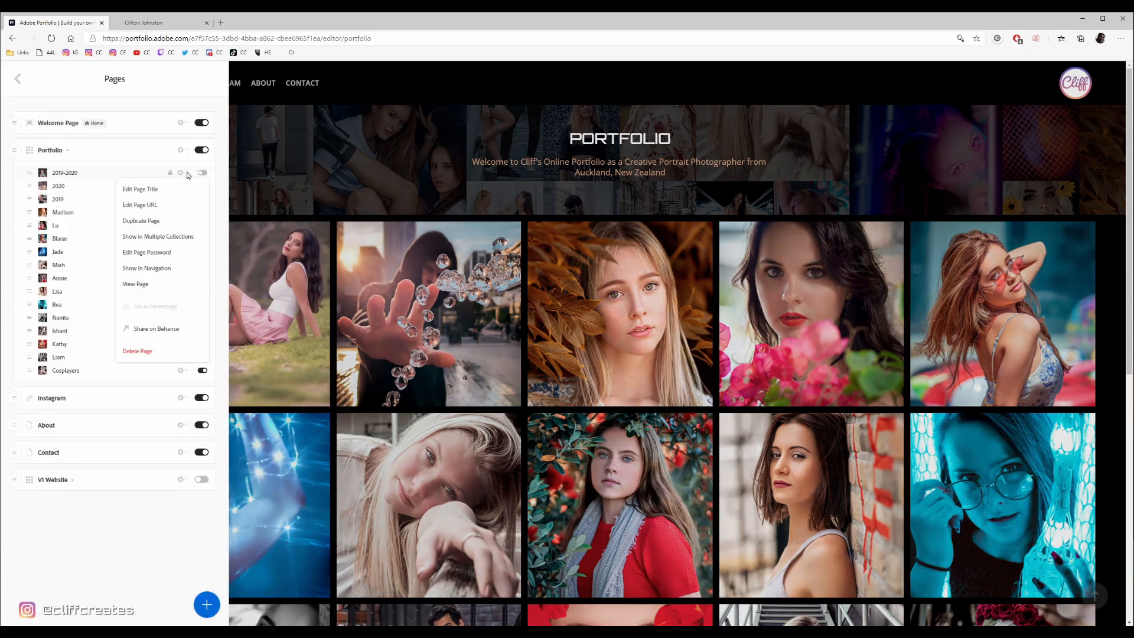
left_click(170, 254)
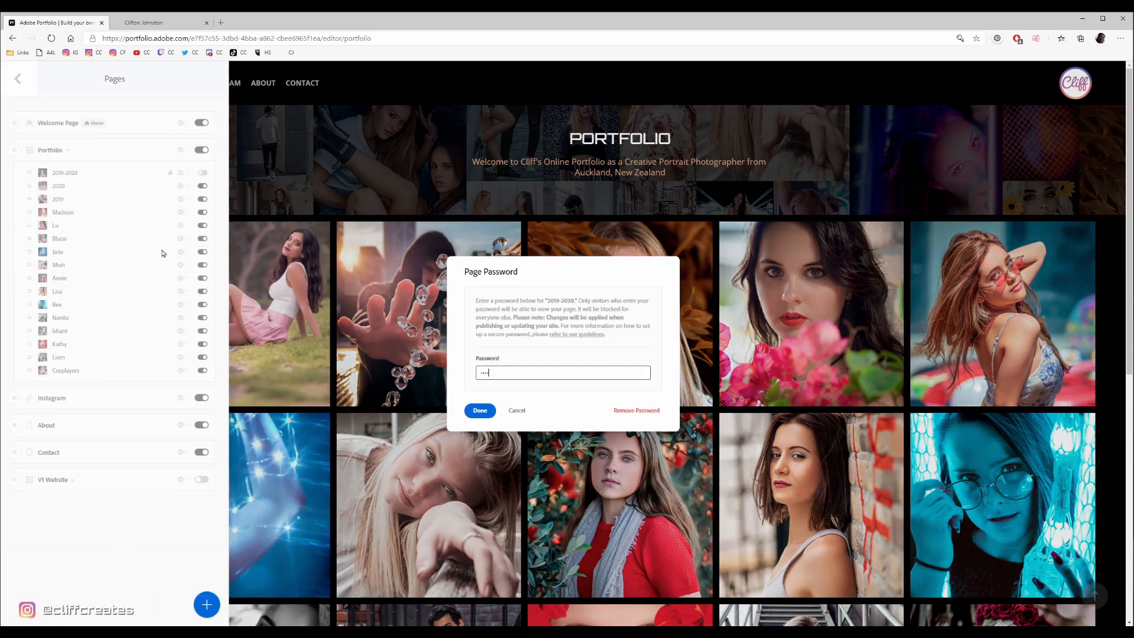
left_click(637, 411)
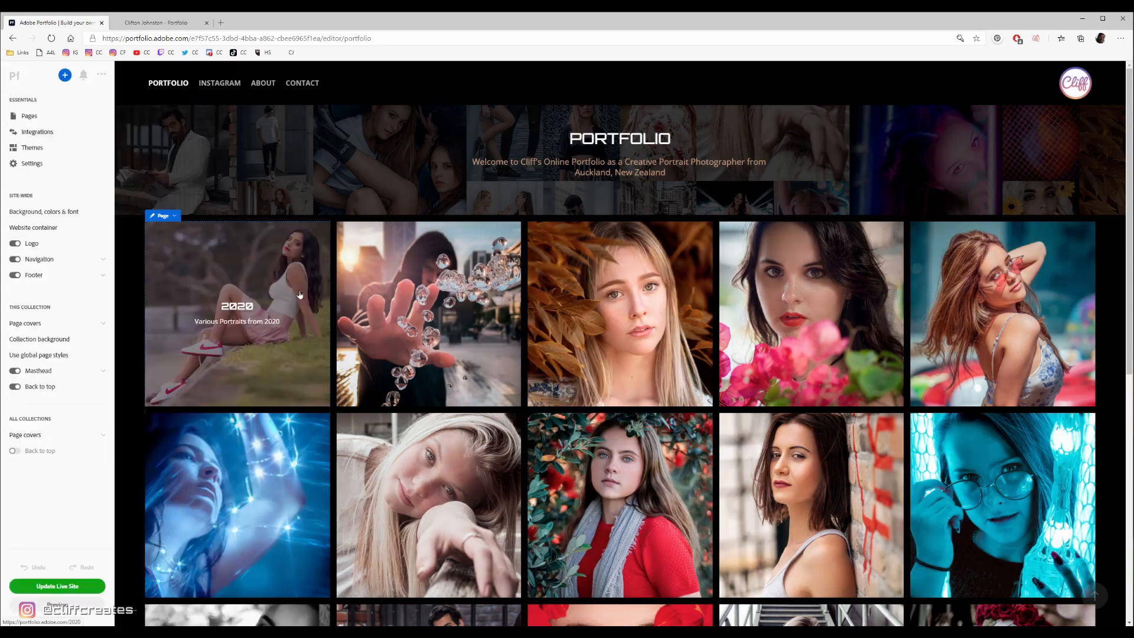
- Reposition the cover image of the 2020 page within its frame and return to the main editor settings
left_click(166, 216)
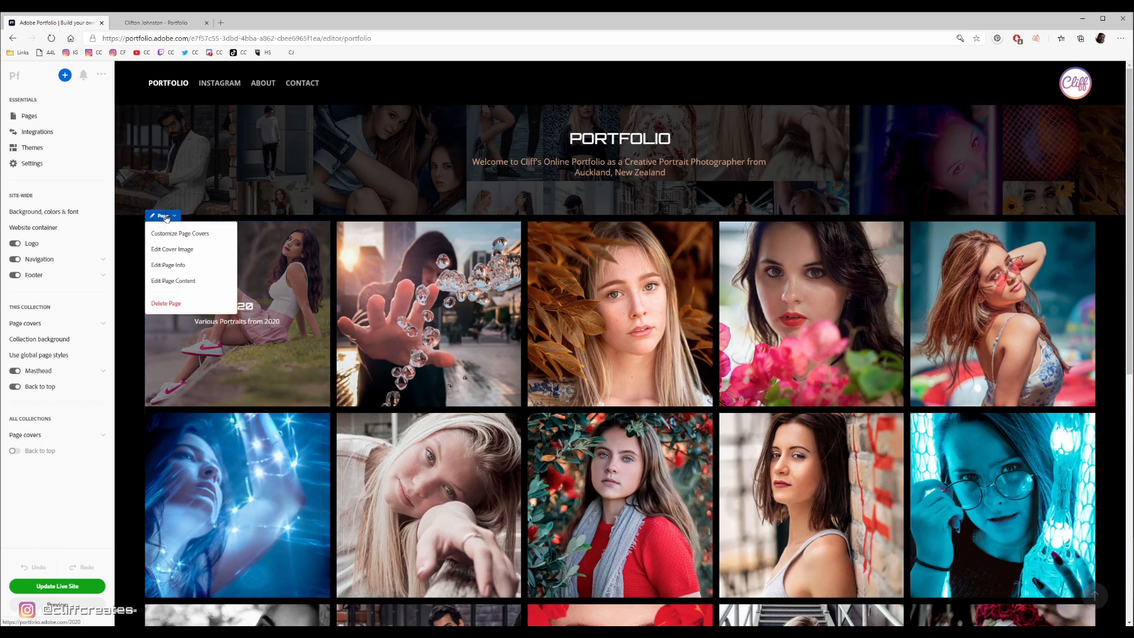
left_click(163, 248)
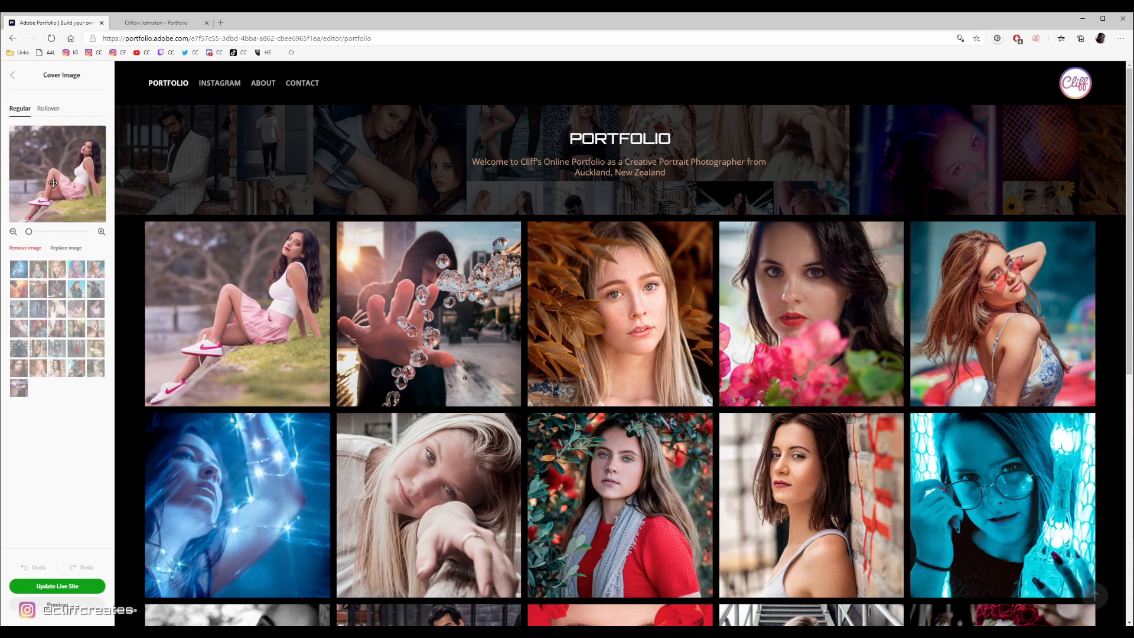
mouse_move(52, 183)
left_mouse_down()
mouse_move(81, 165)
mouse_move(44, 188)
left_mouse_up()
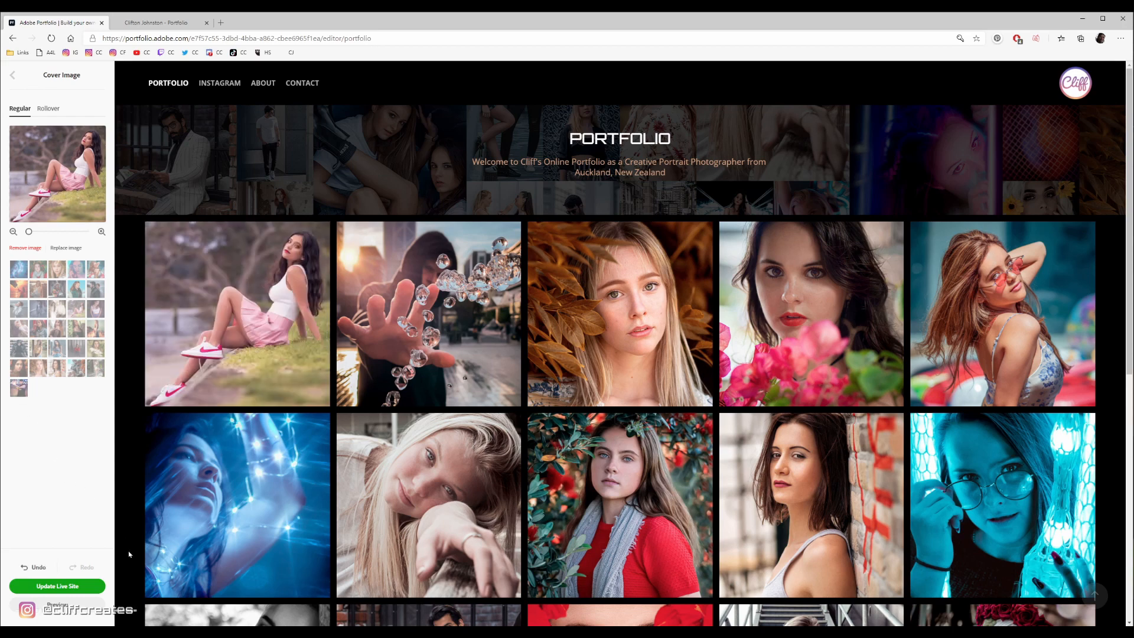
left_click(13, 77)
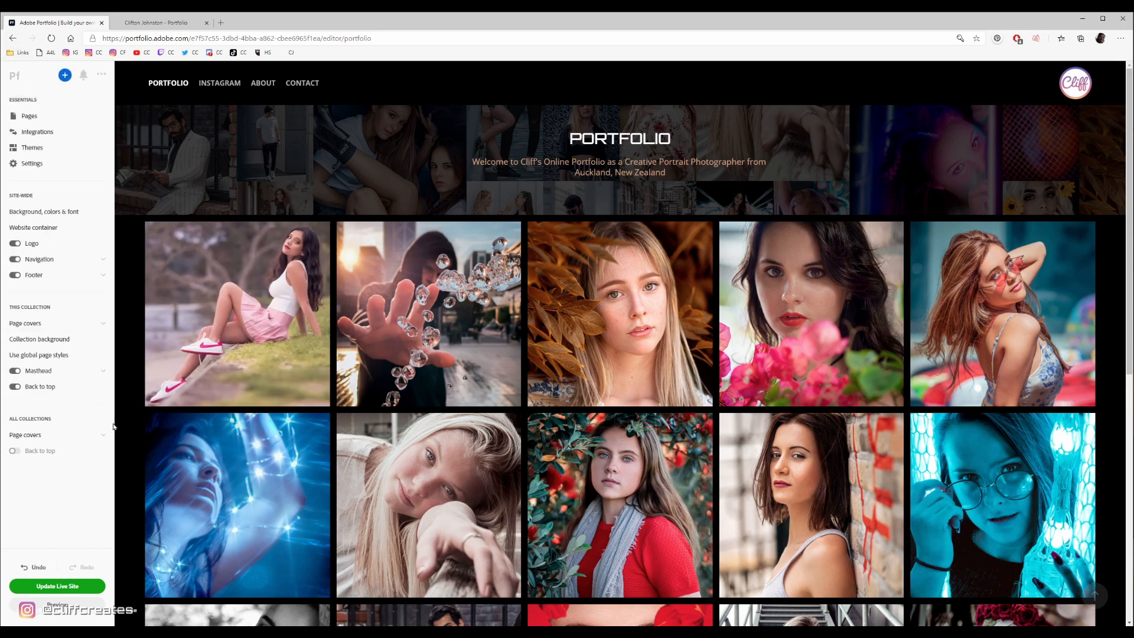
- Examine the page cover options for all collections, including the aspect ratio
left_click(60, 438)
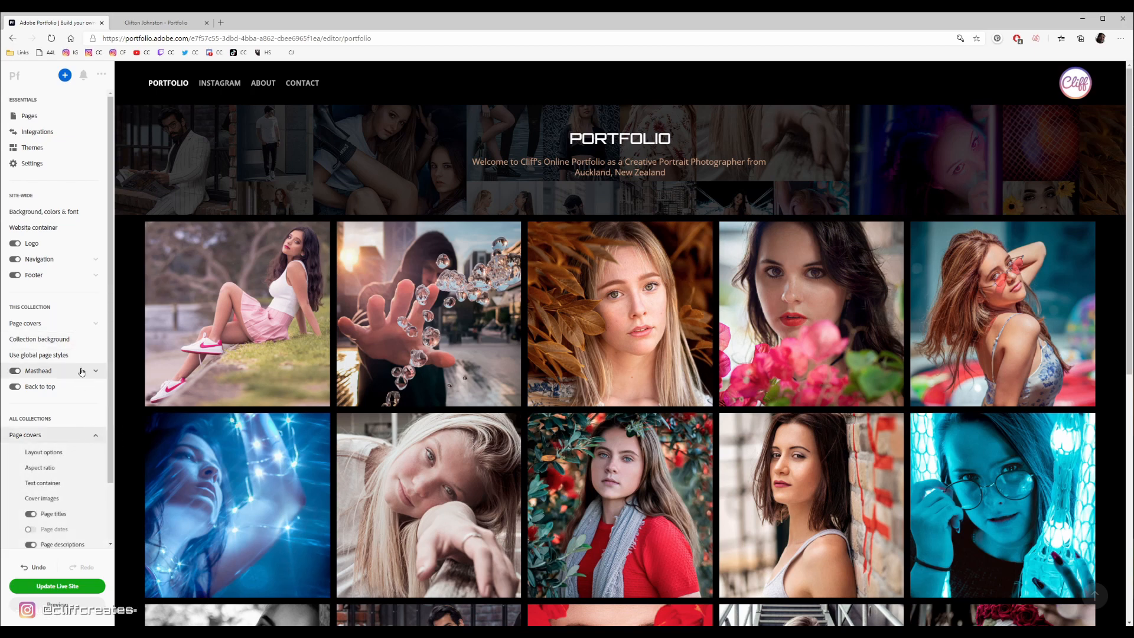
scroll(89, 464, "down", 2)
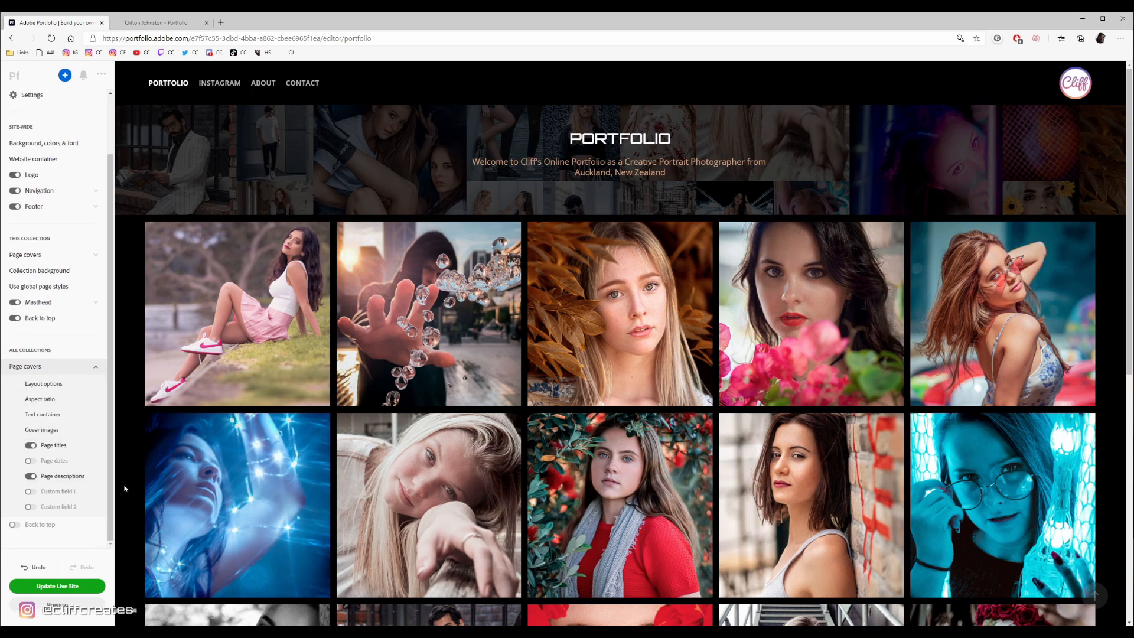
left_click(46, 399)
left_click(32, 143)
- Enable Back to top for all collections and test it from the end of the Portfolio page
scroll(924, 537, "down", 10)
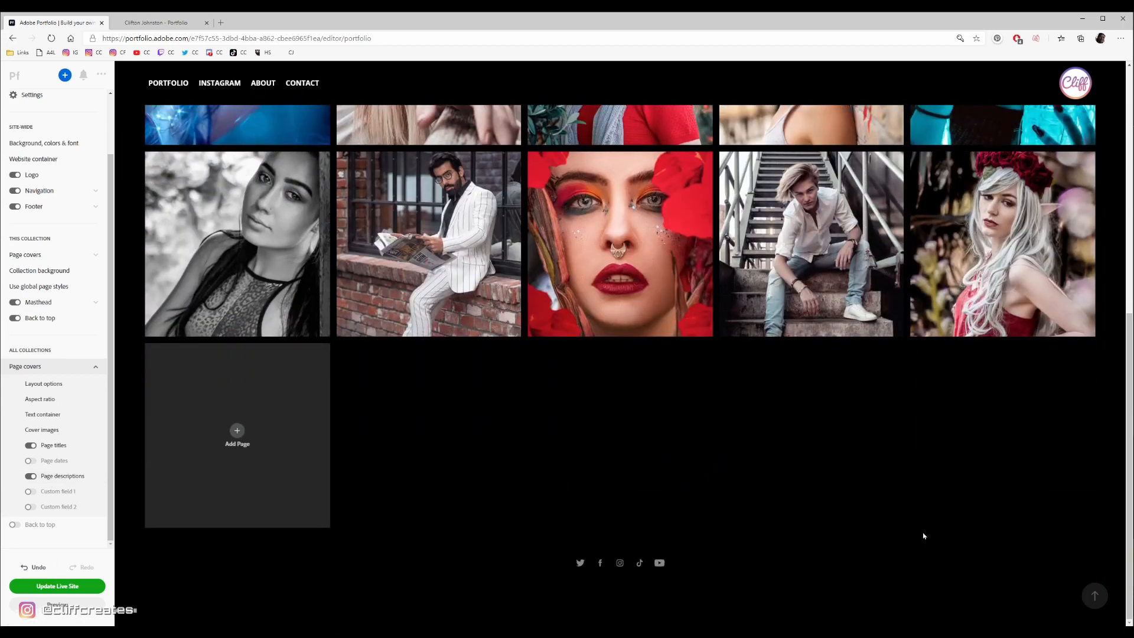
scroll(216, 577, "up", 10)
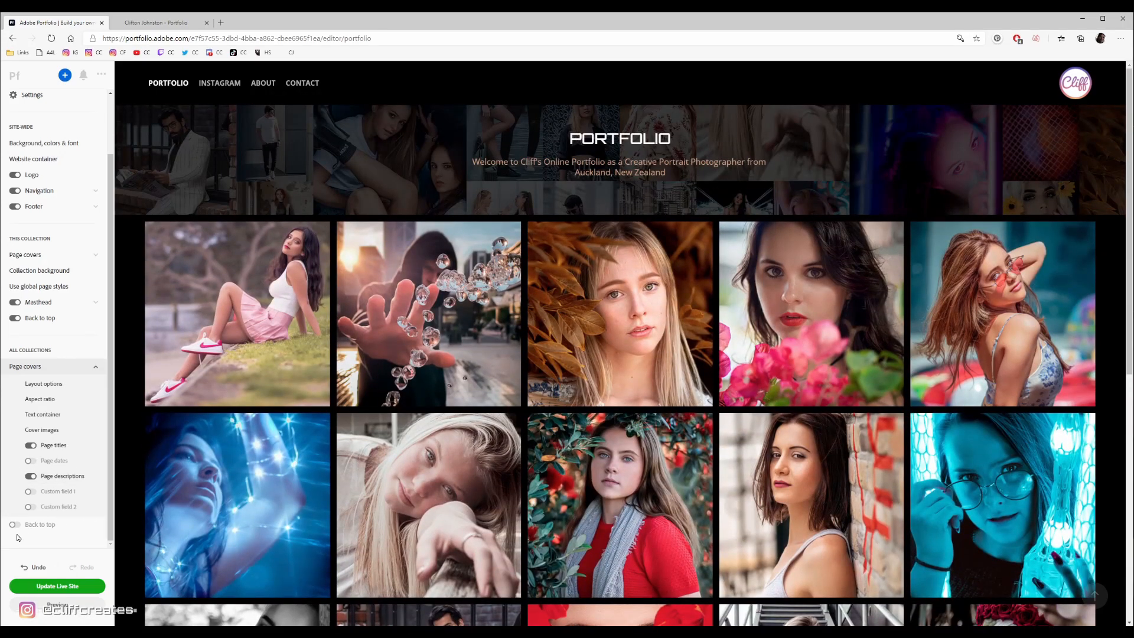
scroll(1086, 580, "down", 8)
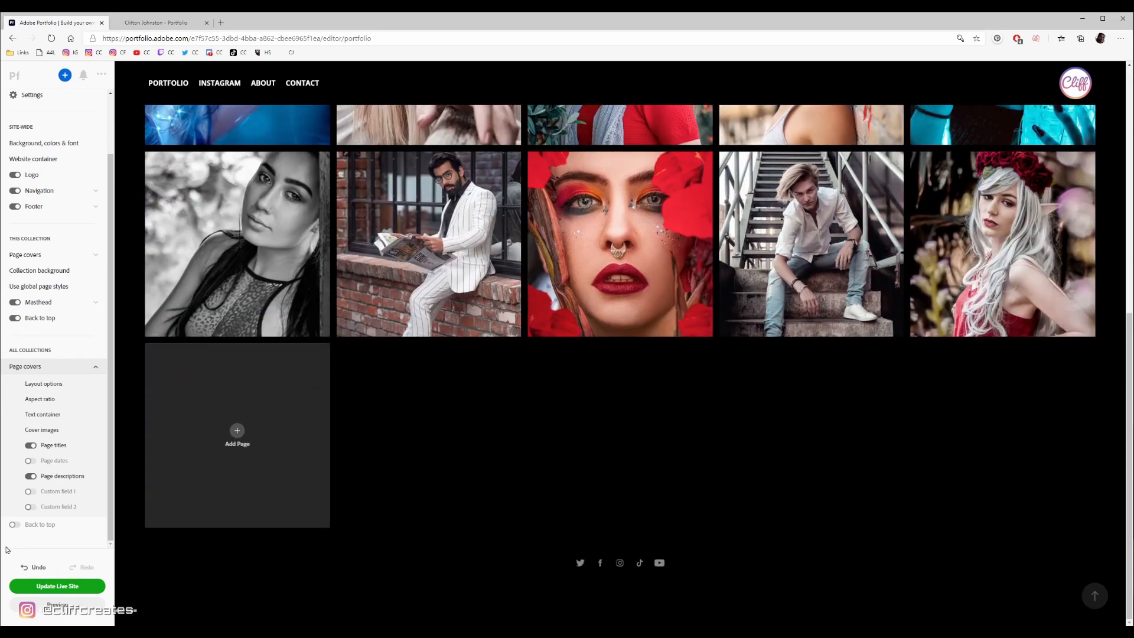
left_click(13, 525)
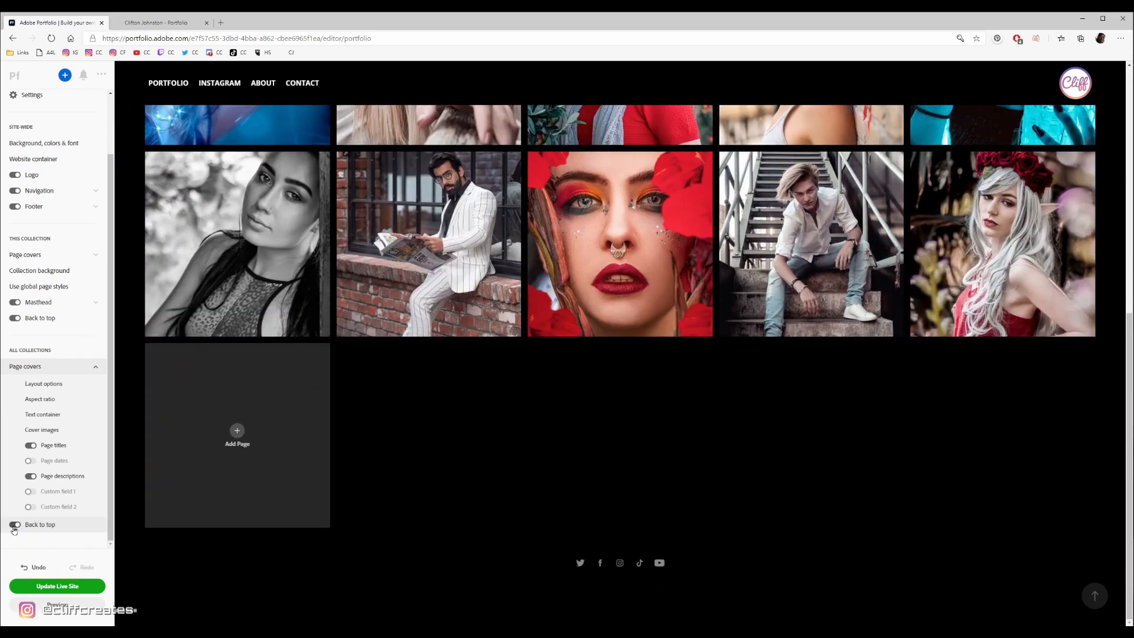
left_click(1097, 586)
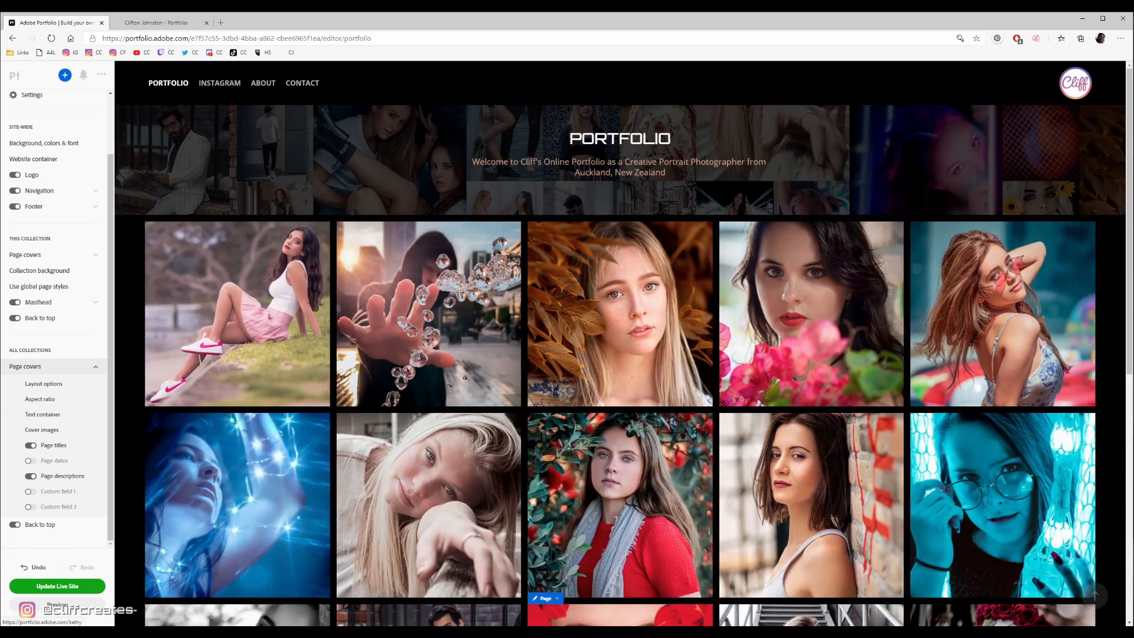
- Insert an image below the biography text on the About page, and delete it again
left_click(260, 85)
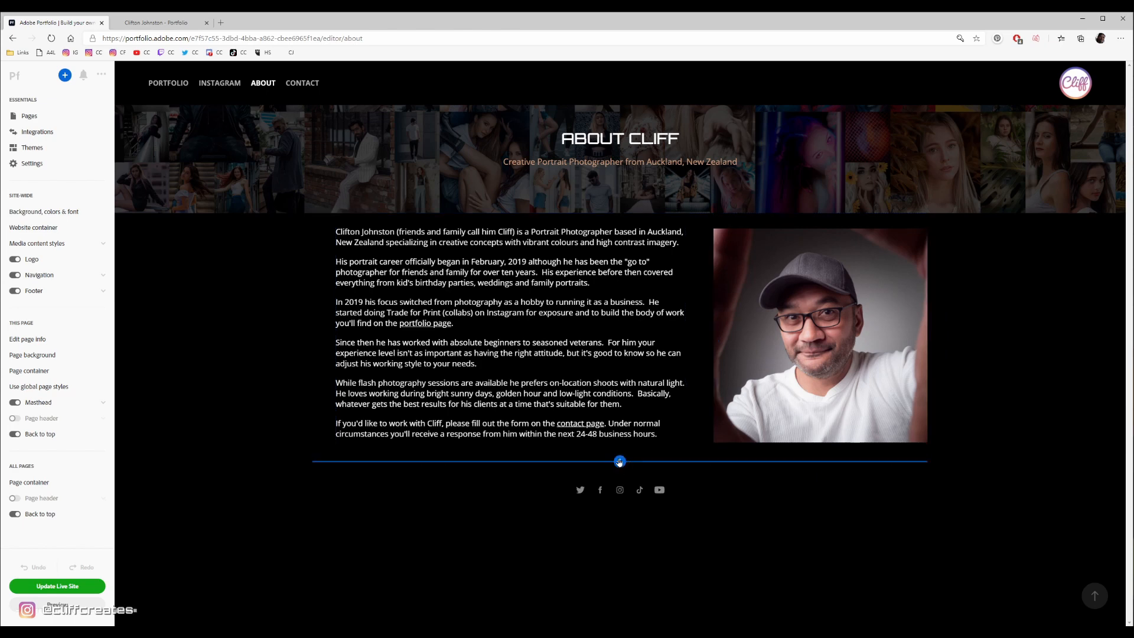
left_click(619, 461)
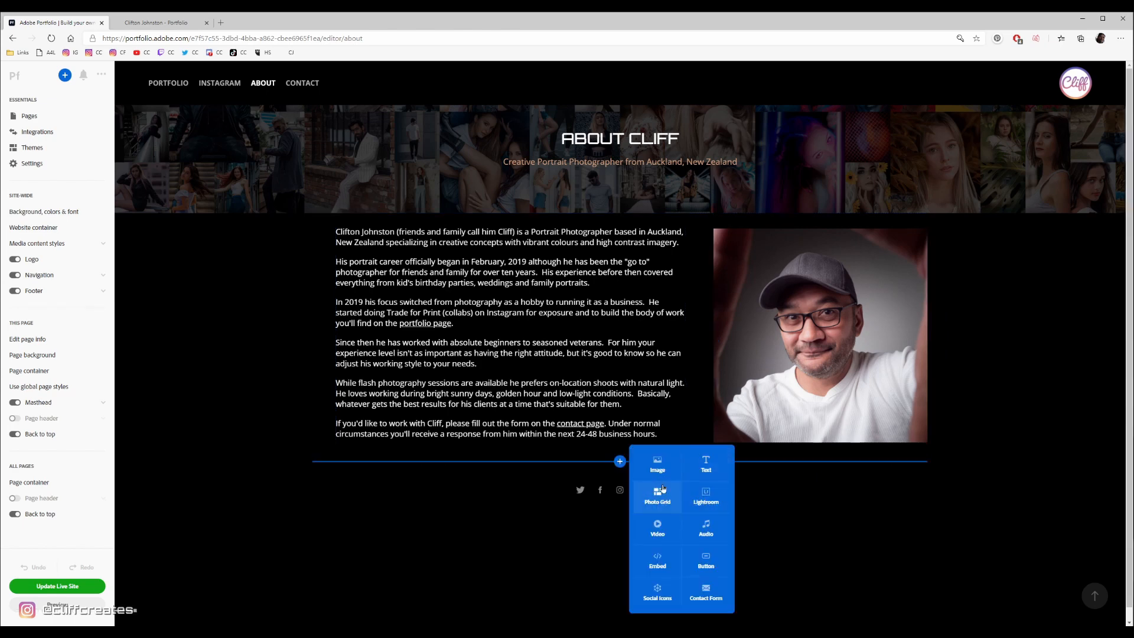
left_click(660, 464)
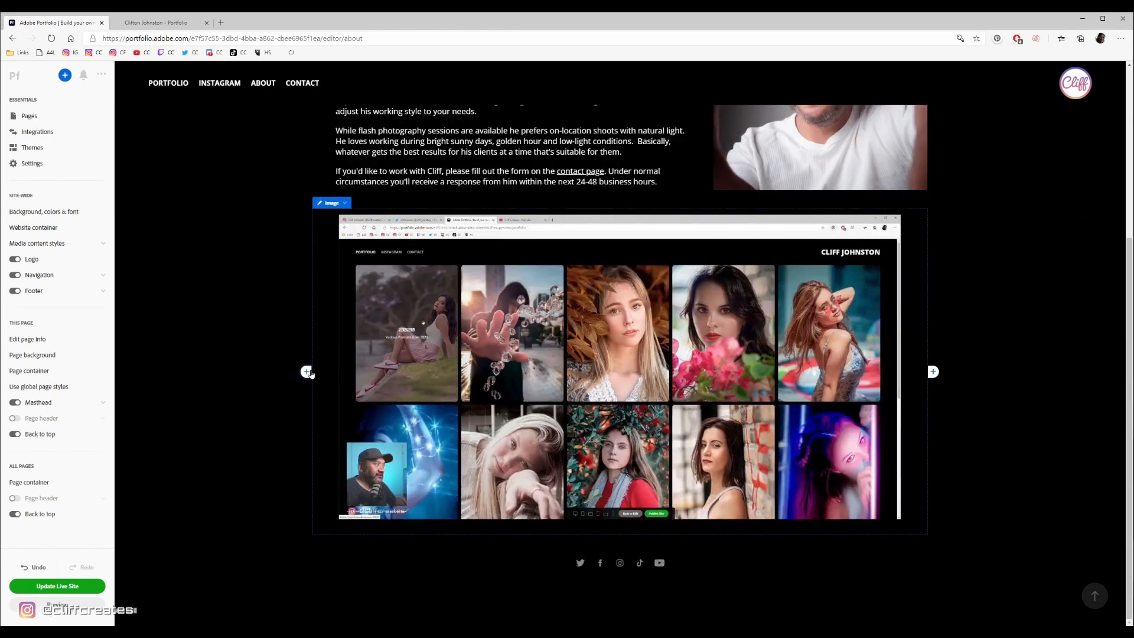
left_click(306, 372)
left_click(463, 134)
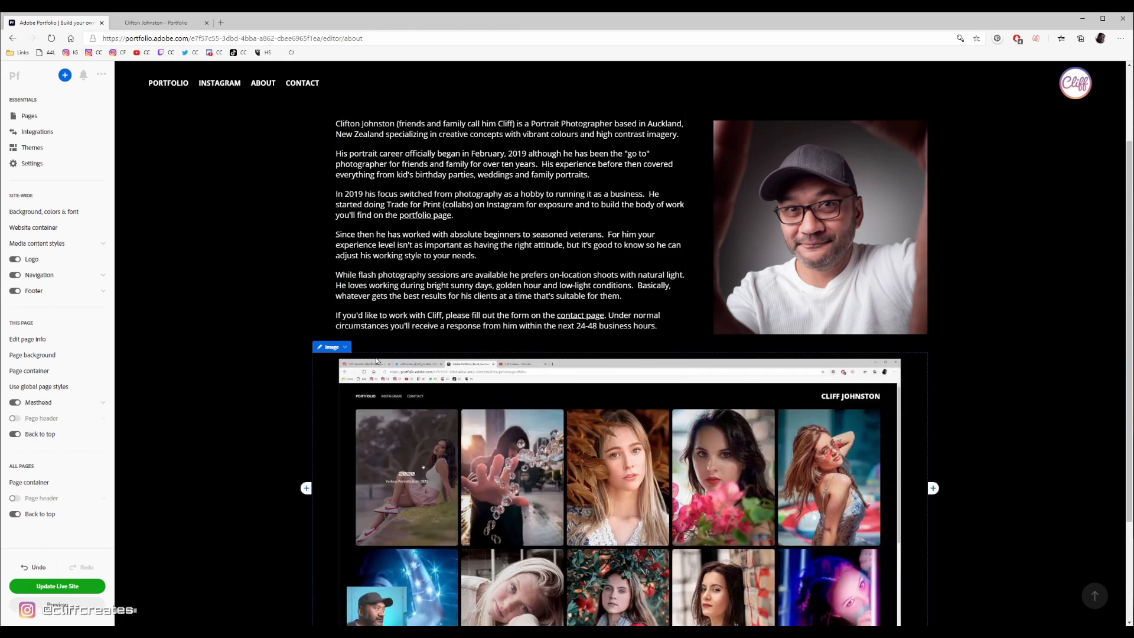
left_click(342, 350)
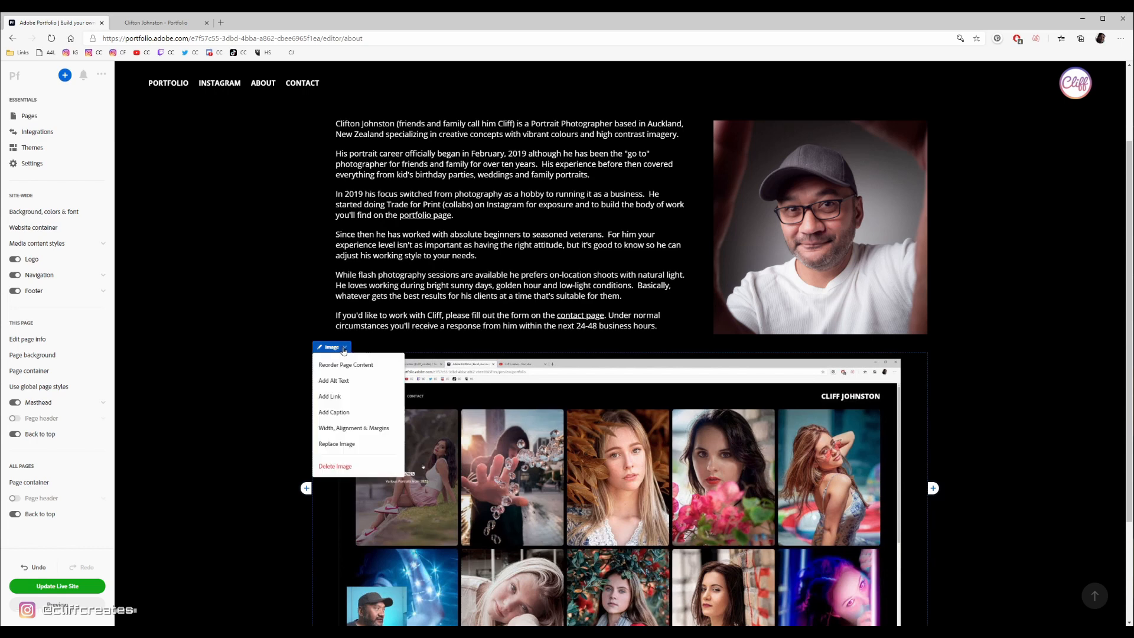
left_click(335, 466)
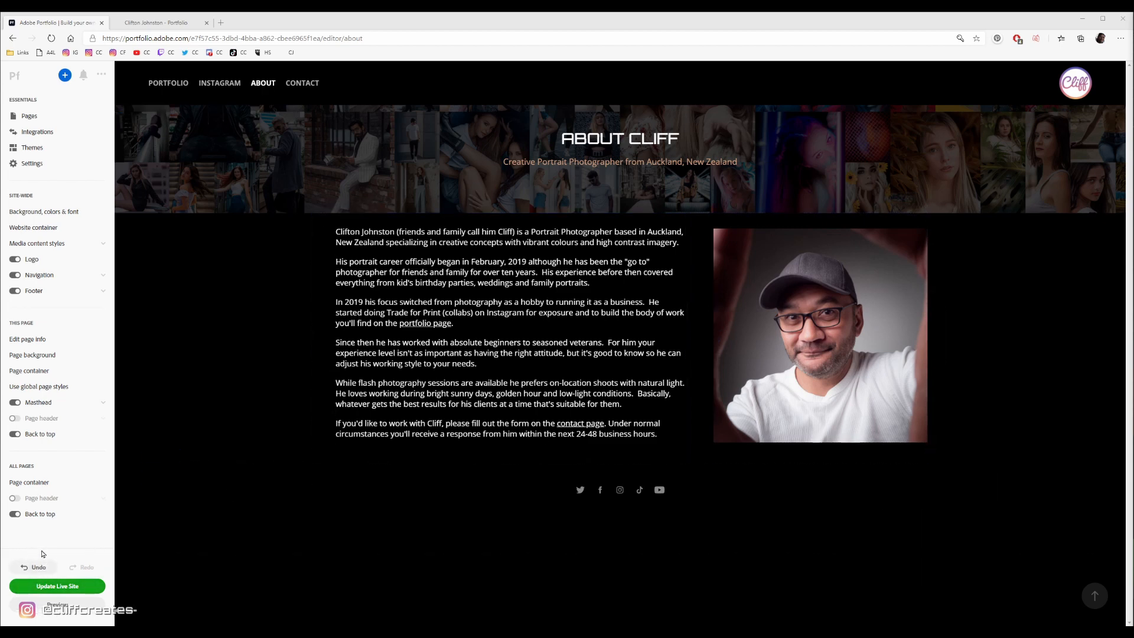
- Delete the About page text from "from photography as a hobby" to the end, and undo the deletion
left_click(34, 570)
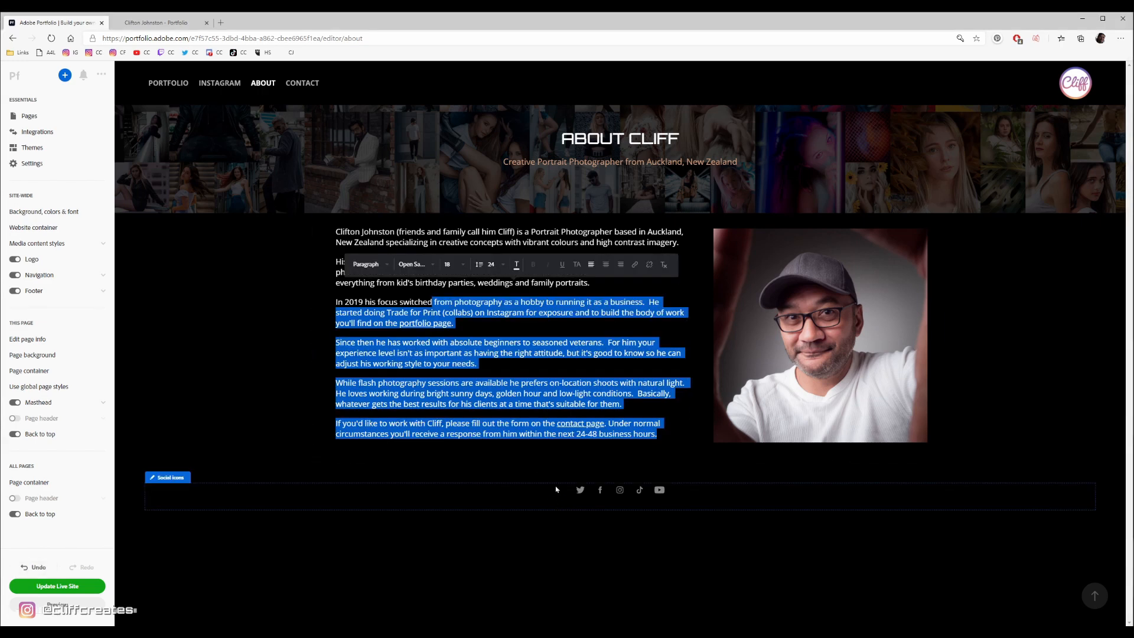
key("Delete")
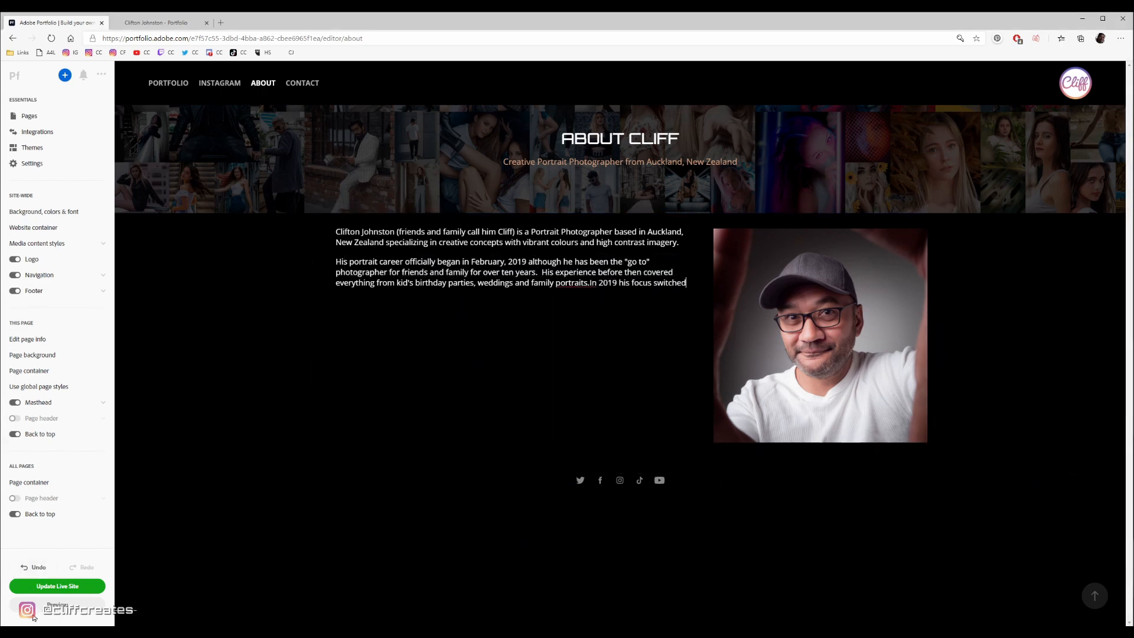
left_click(33, 566)
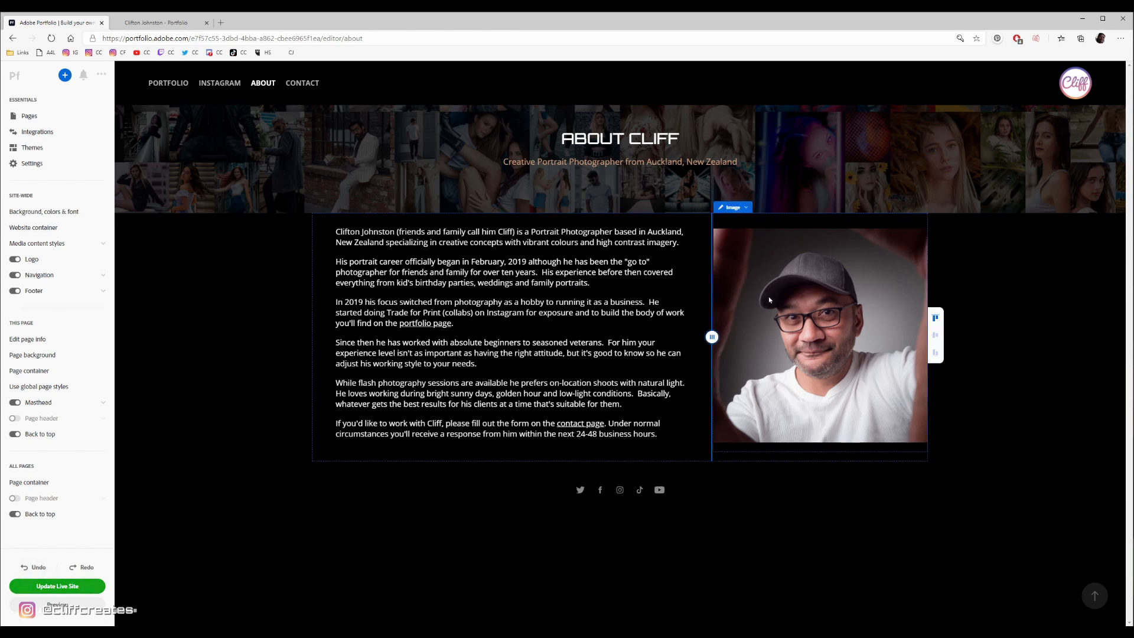
- Move the About page's portrait photo above the biography text, and undo the move
left_click(732, 207)
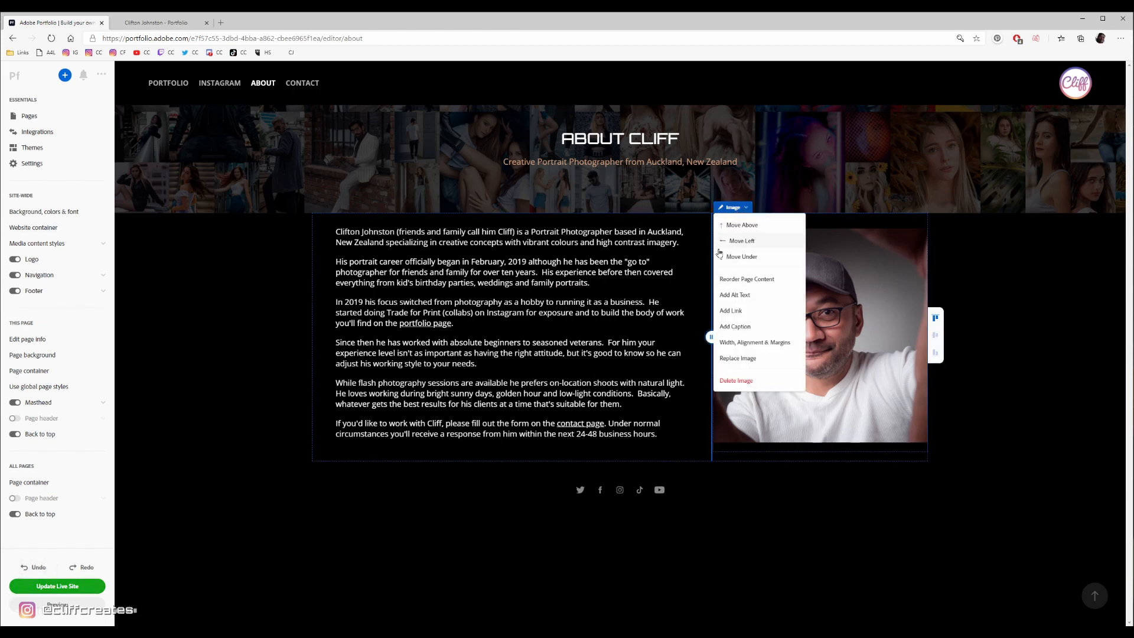
left_click(761, 226)
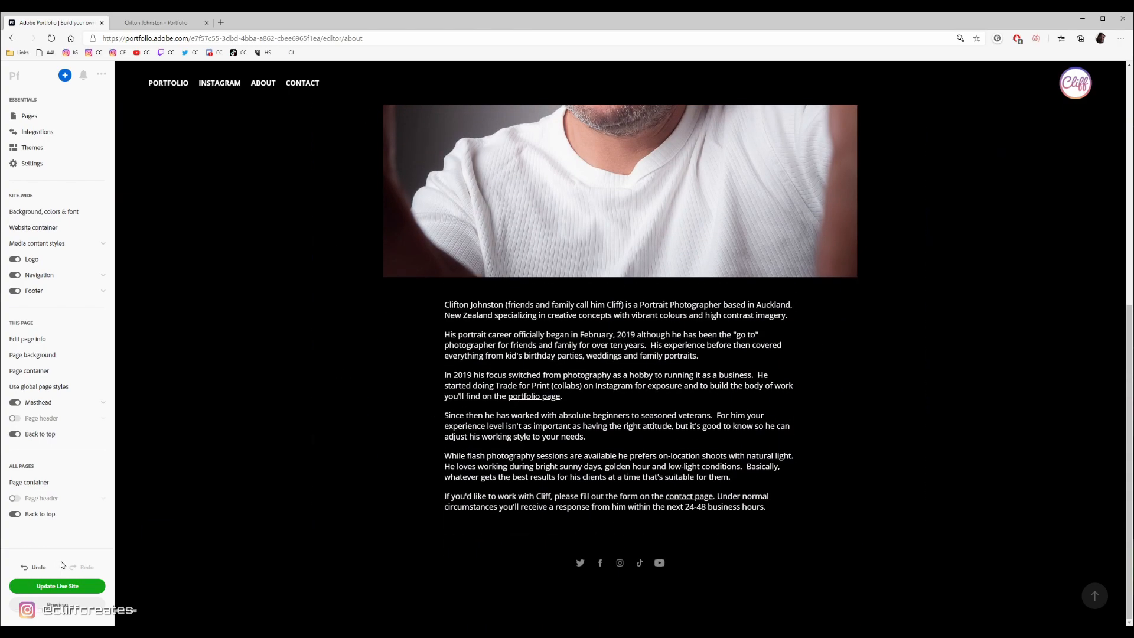
left_click(32, 567)
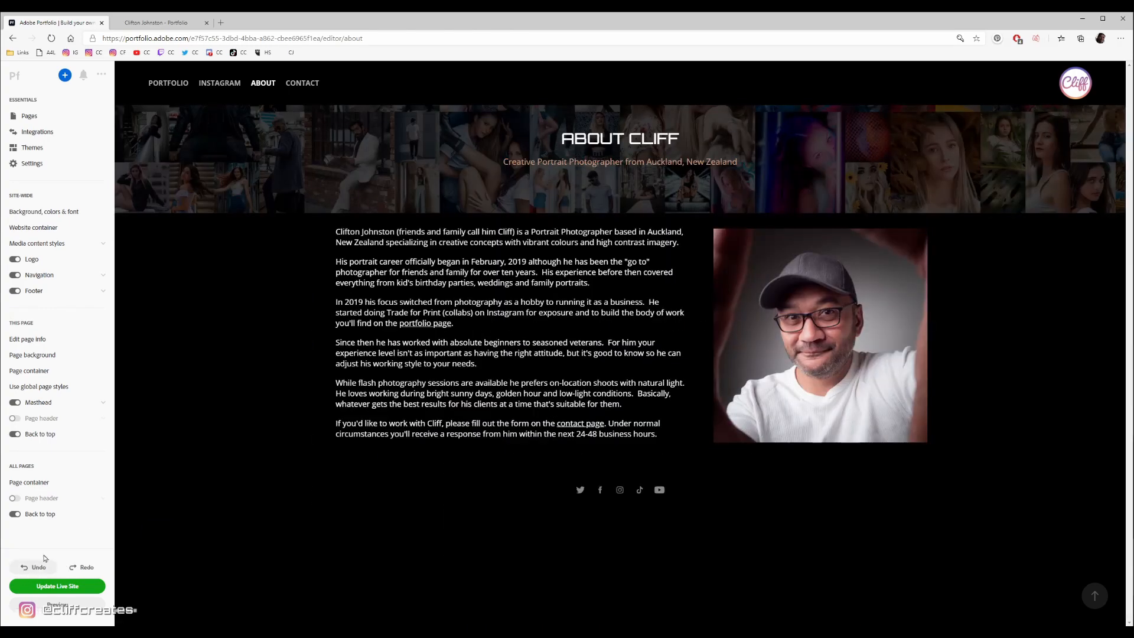
left_click(732, 207)
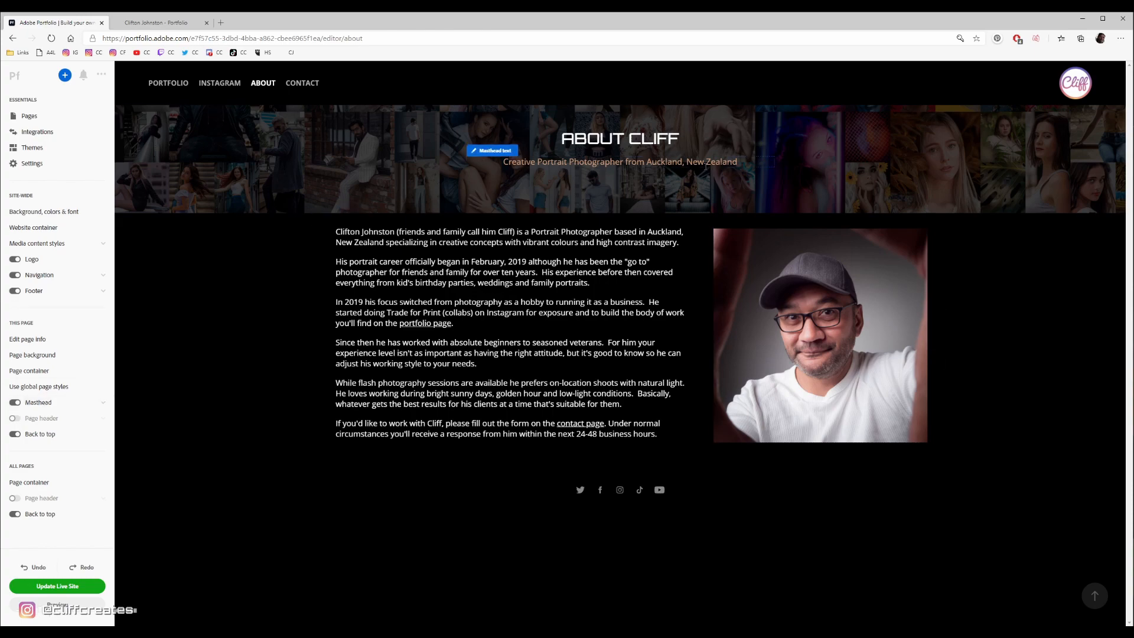
- Return to the Portfolio page and turn off the masthead for this collection
left_click(164, 84)
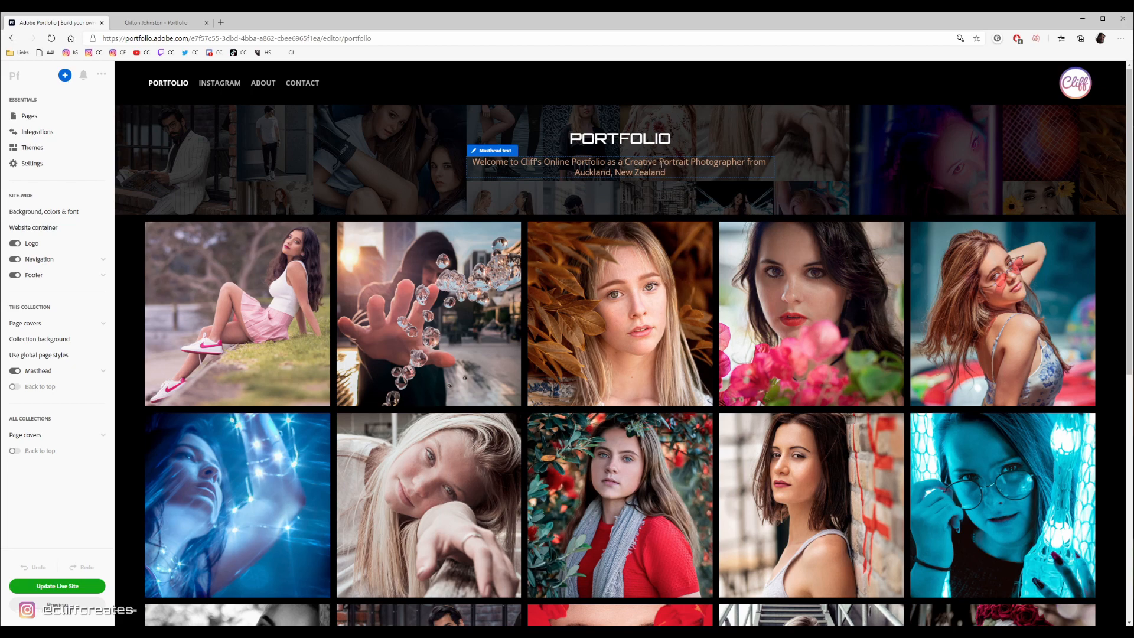
left_click(14, 371)
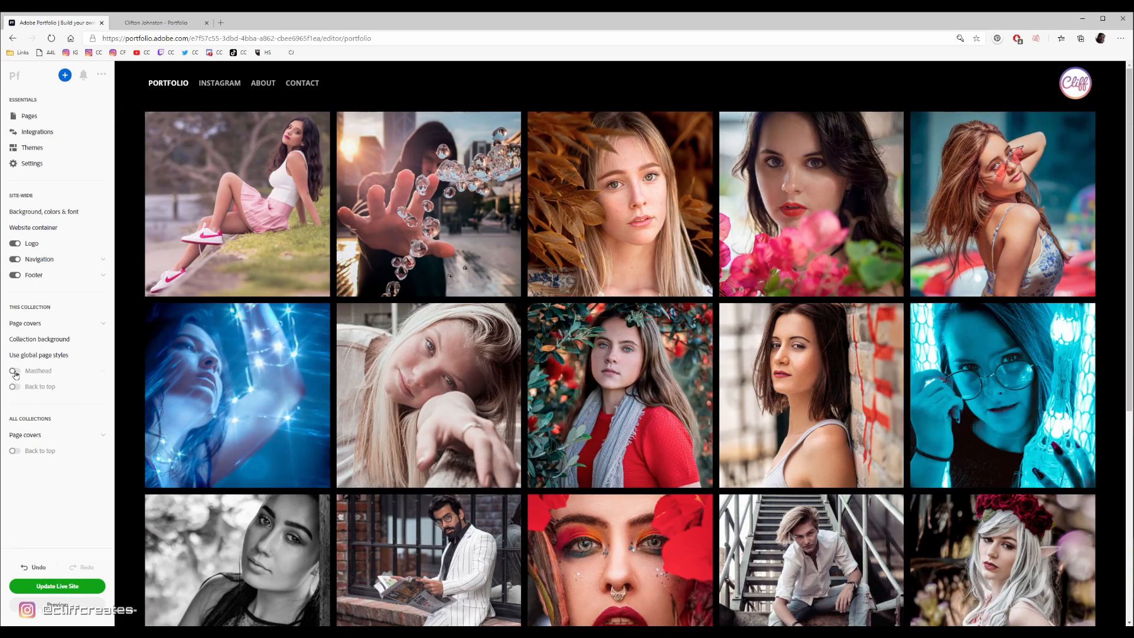
- Turn the masthead back on for this collection and open its masthead background settings
left_click(14, 371)
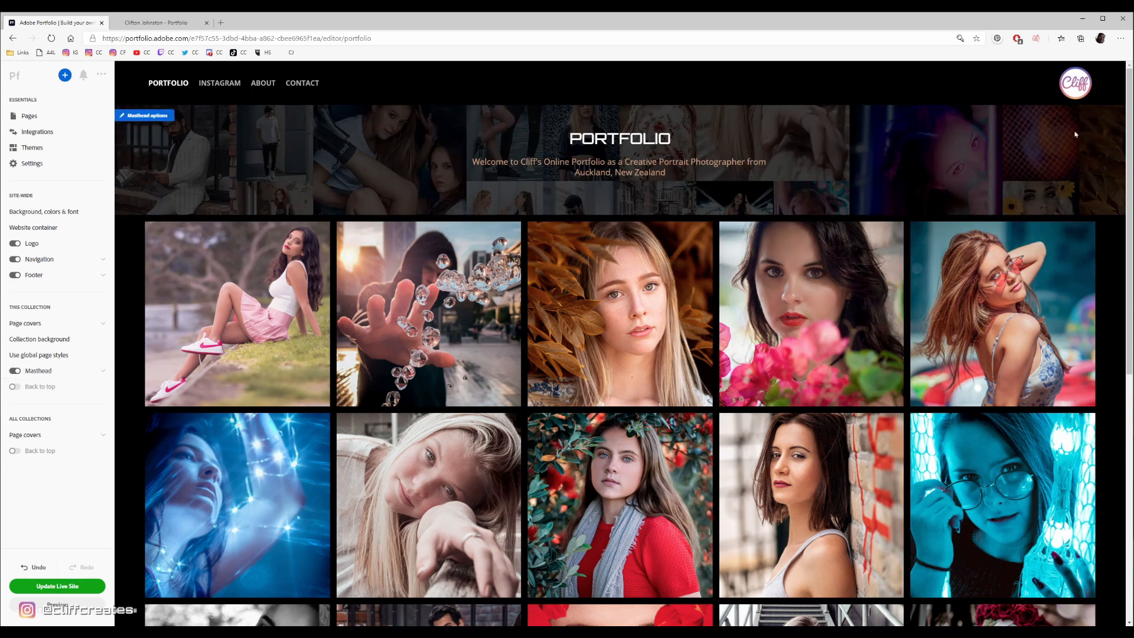
left_click(103, 370)
scroll(101, 378, "down", 1)
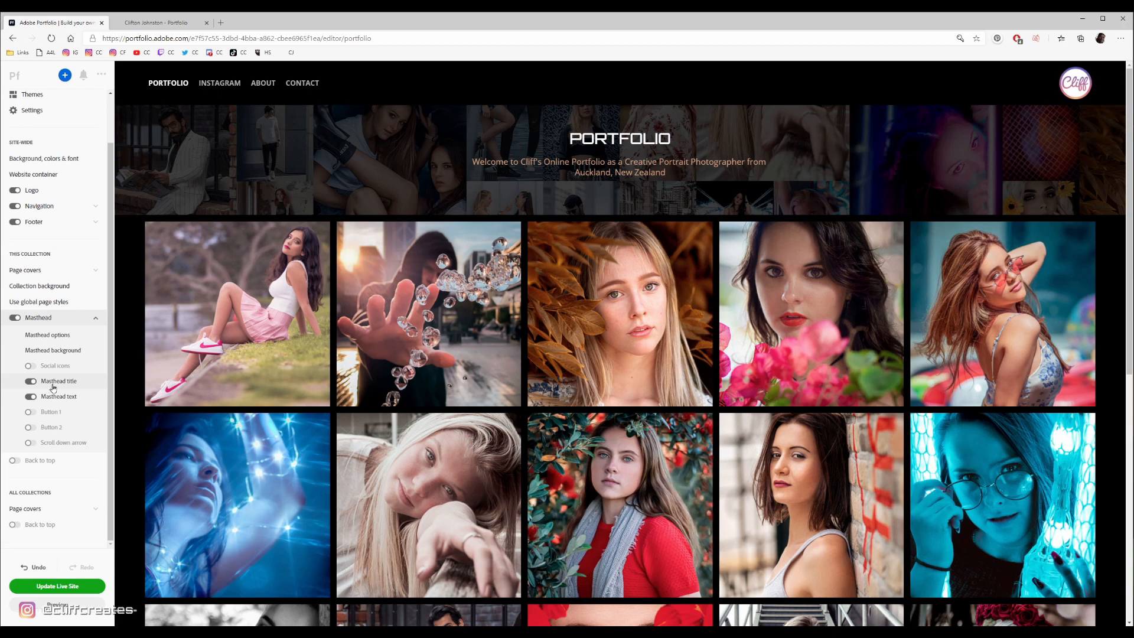
left_click(36, 351)
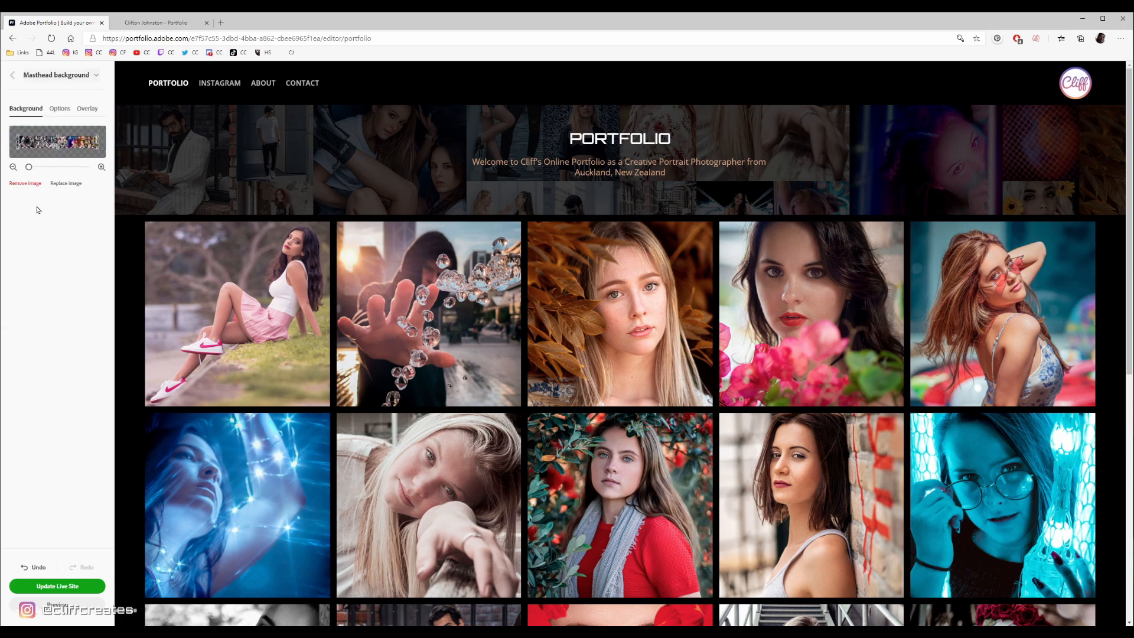
- Set the masthead background image position to Top Left, and return it to Center Center
left_click(59, 109)
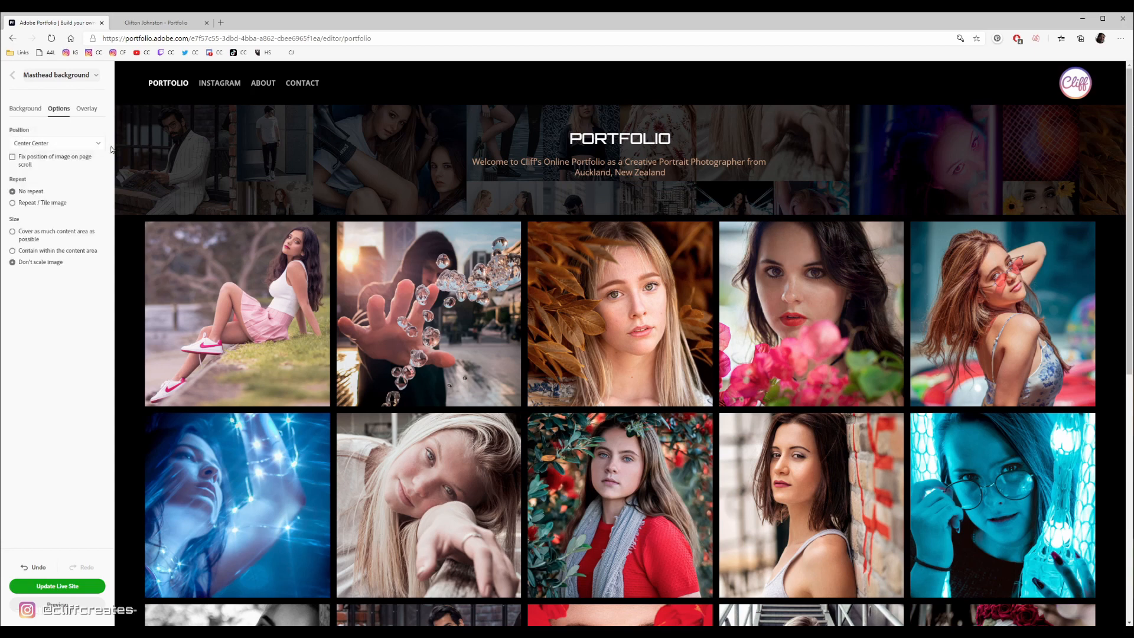
left_click(42, 148)
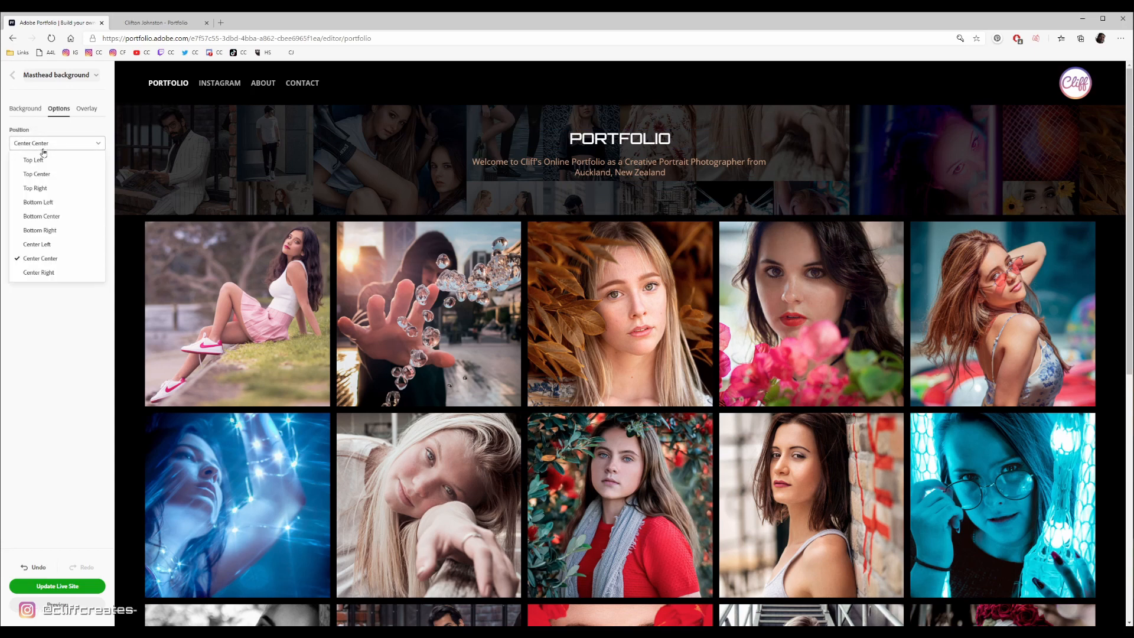
left_click(40, 160)
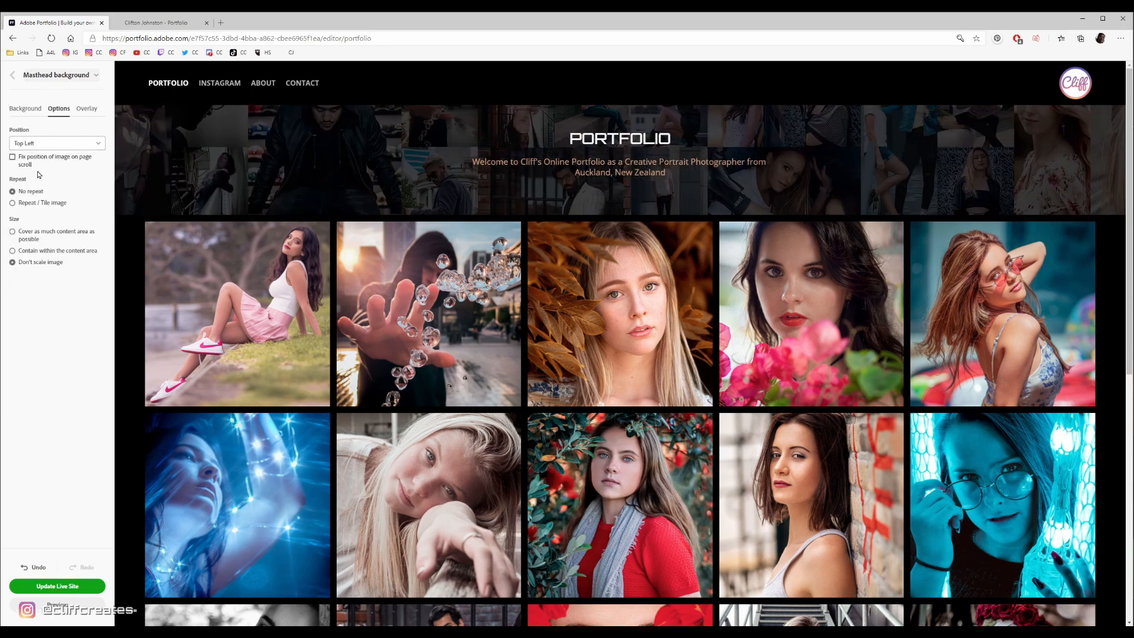
left_click(41, 144)
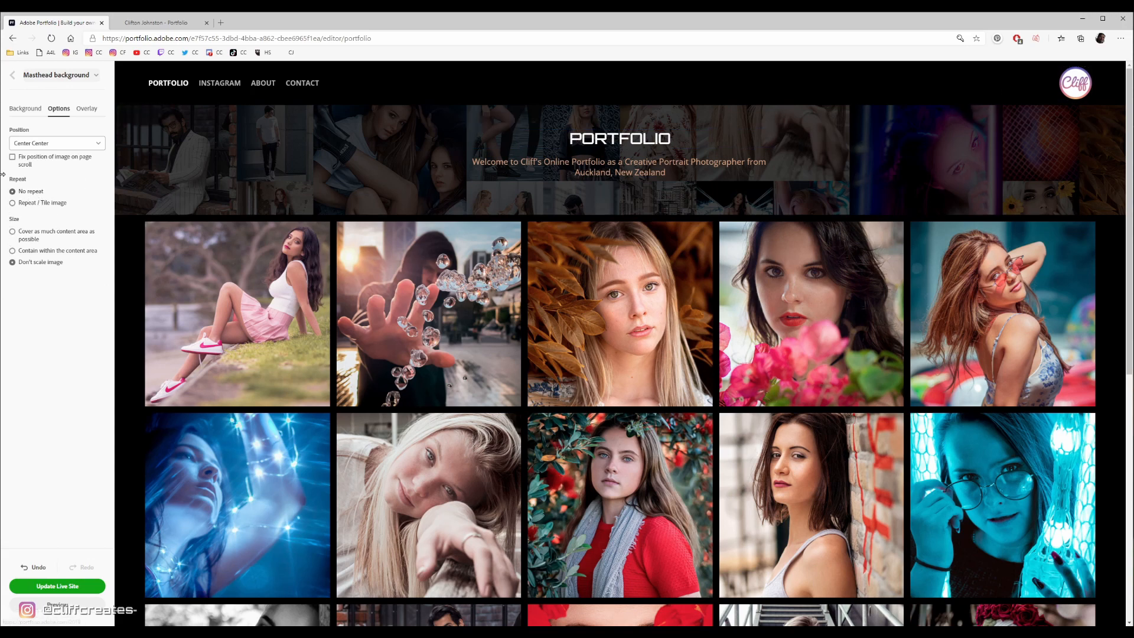
left_click(24, 157)
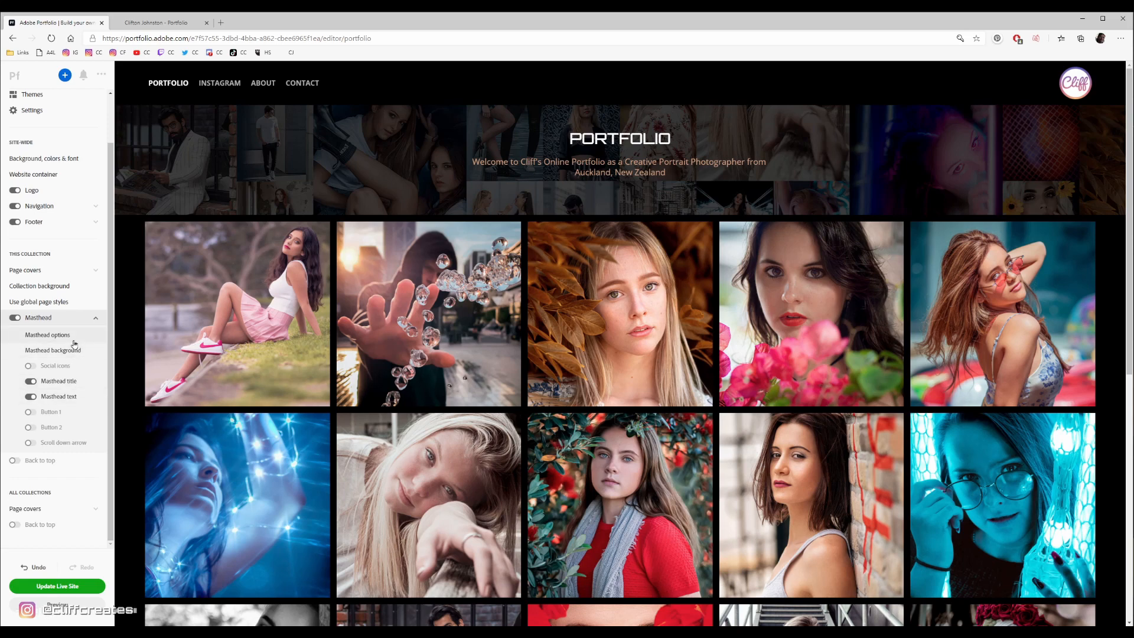
- Look through the masthead options, masthead text and masthead title settings of the Portfolio collection
left_click(59, 335)
left_click(82, 76)
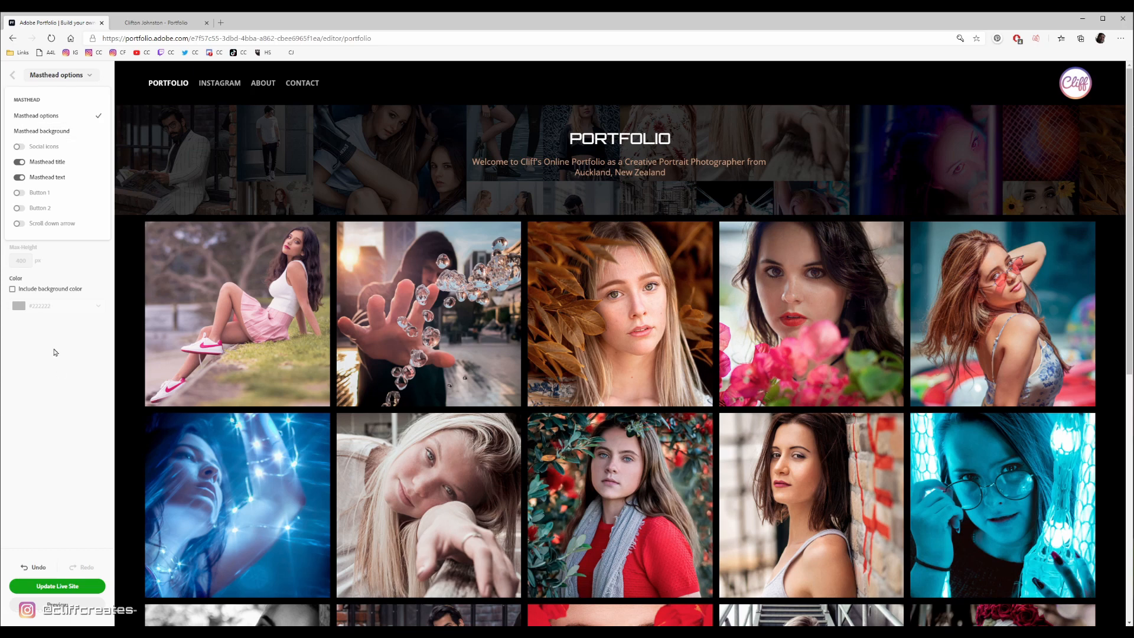
left_click(52, 178)
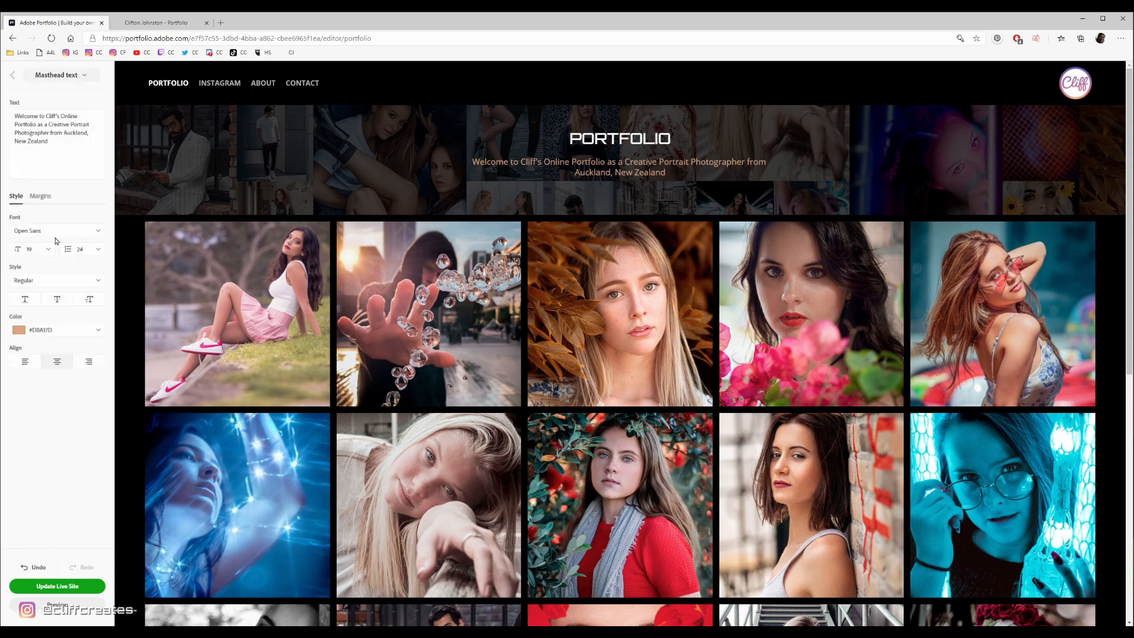
left_click(12, 79)
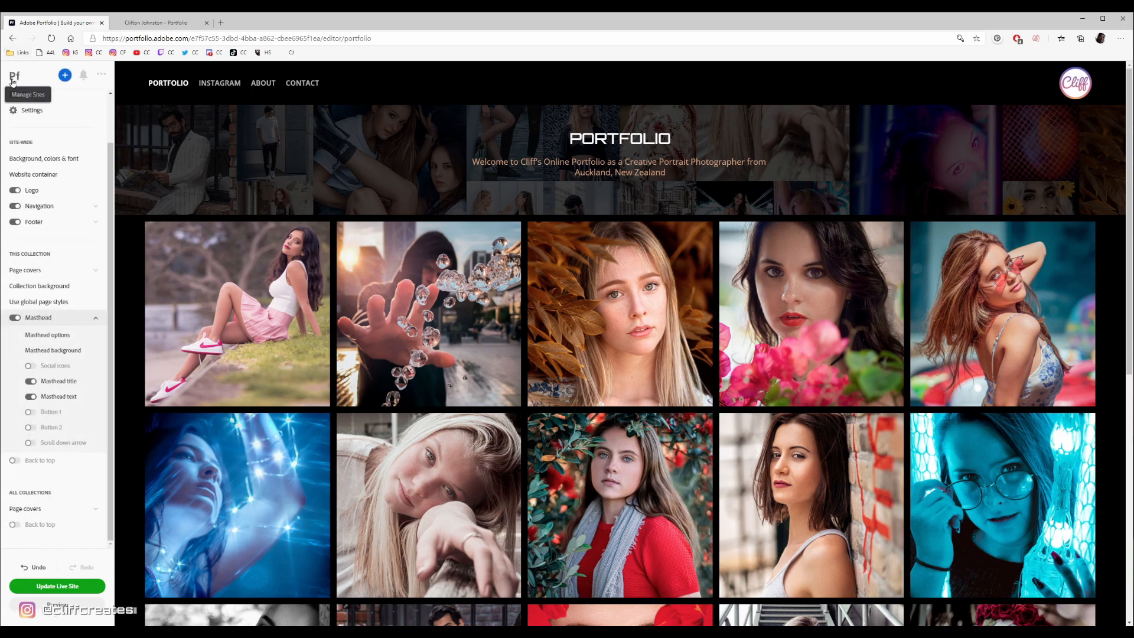
left_click(77, 396)
left_click(68, 77)
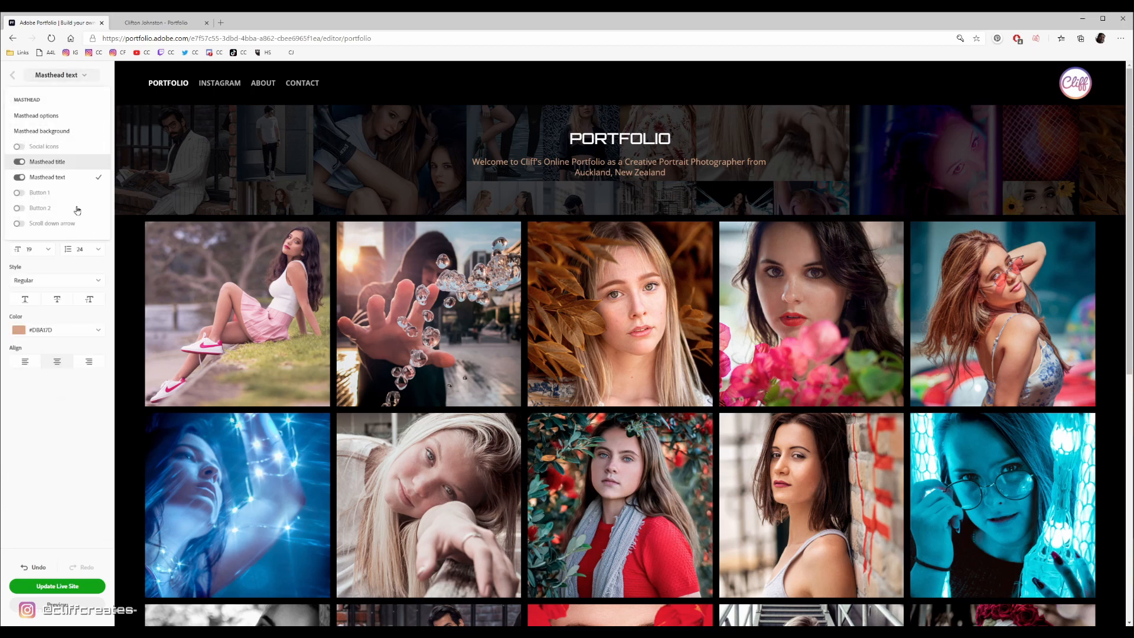
left_click(48, 161)
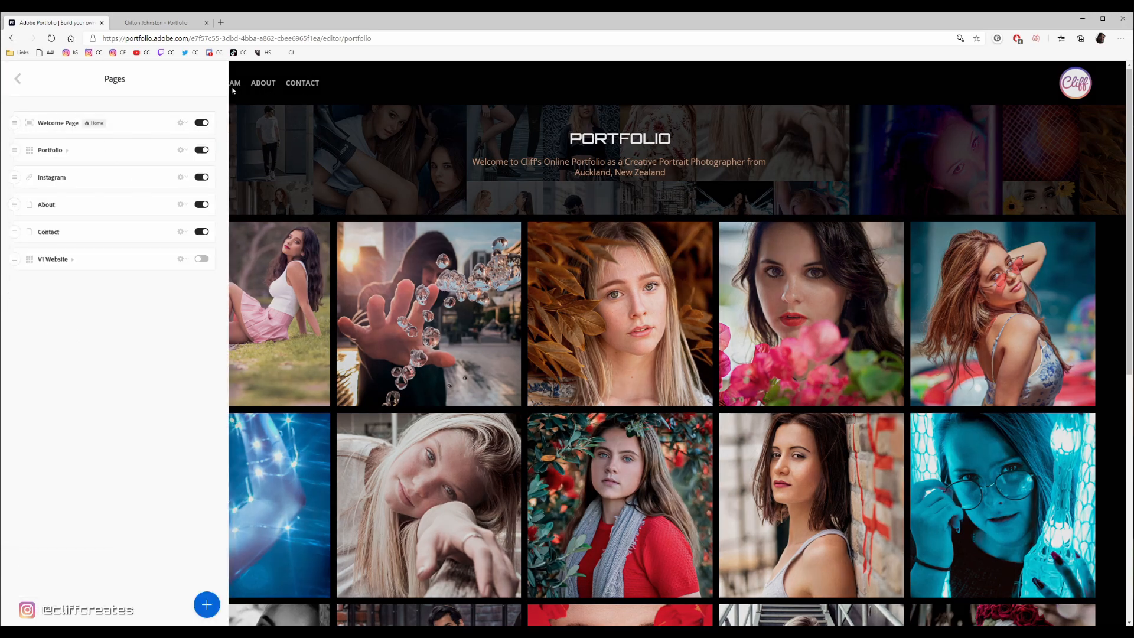
- Fill in a new link page titled Facebook with the address facebook.com, and back out of it
left_click(207, 604)
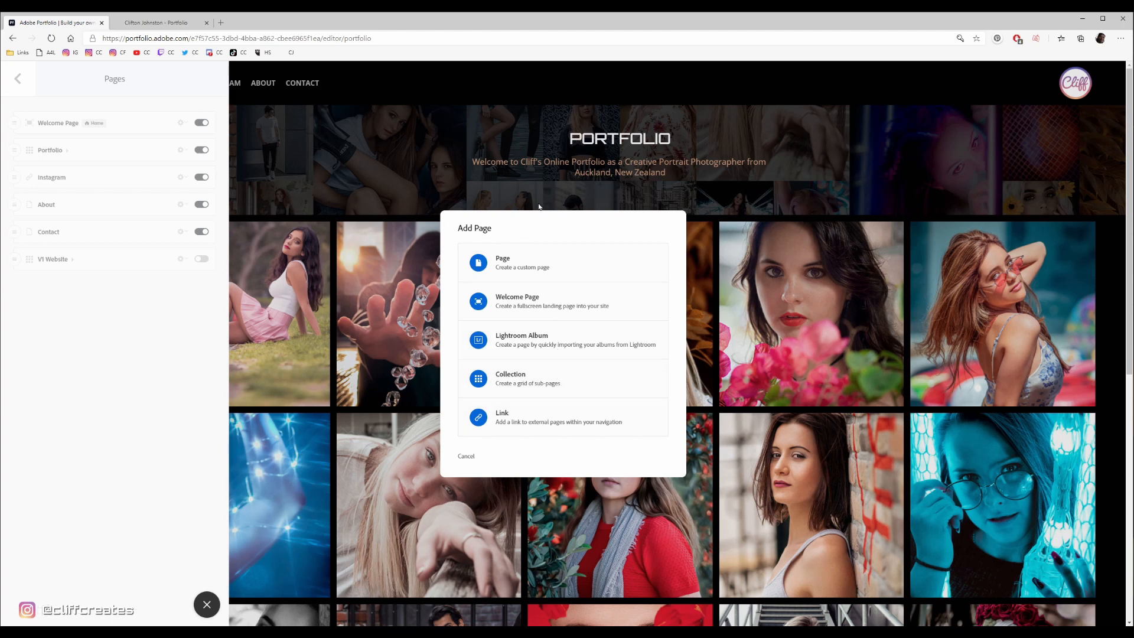
left_click(562, 422)
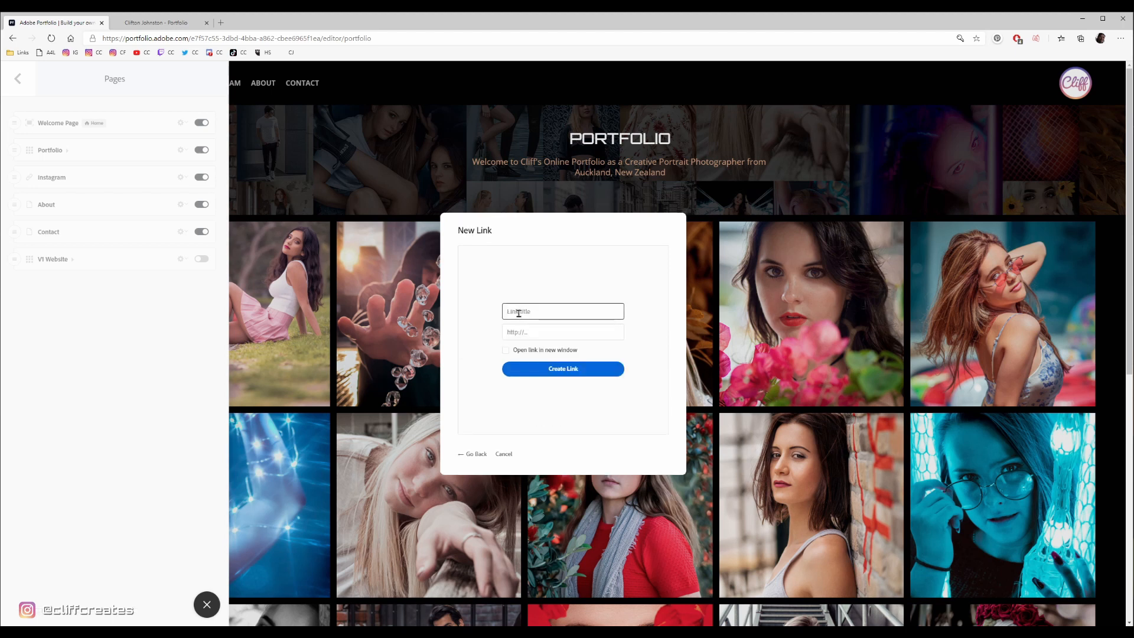
type("Facebook")
key("Tab")
type("fac")
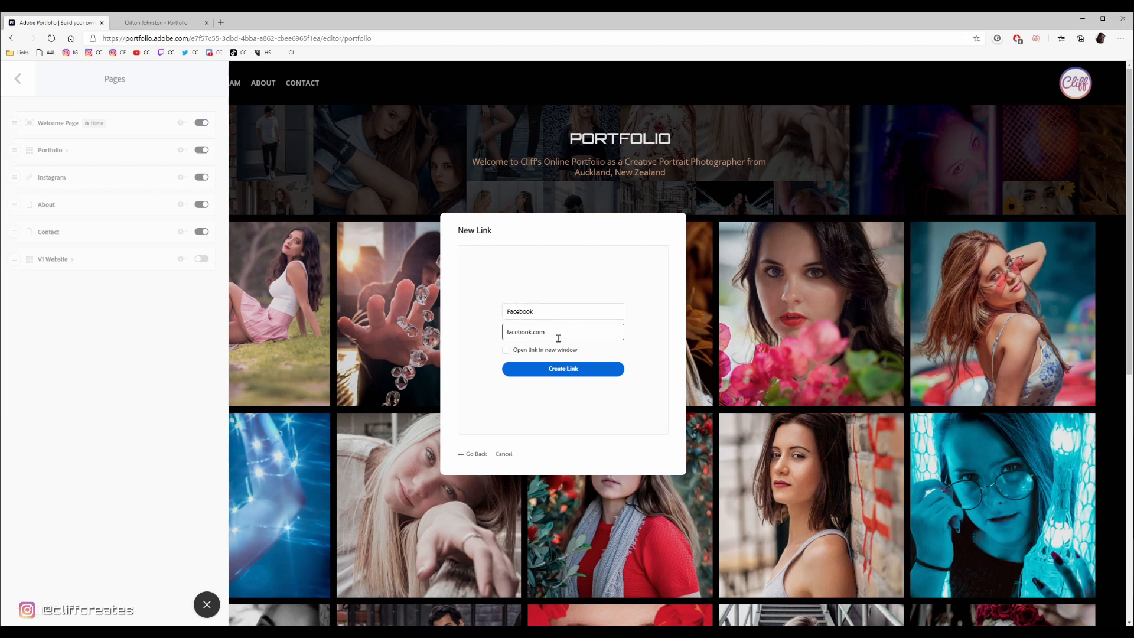
left_click(546, 365)
left_click(472, 454)
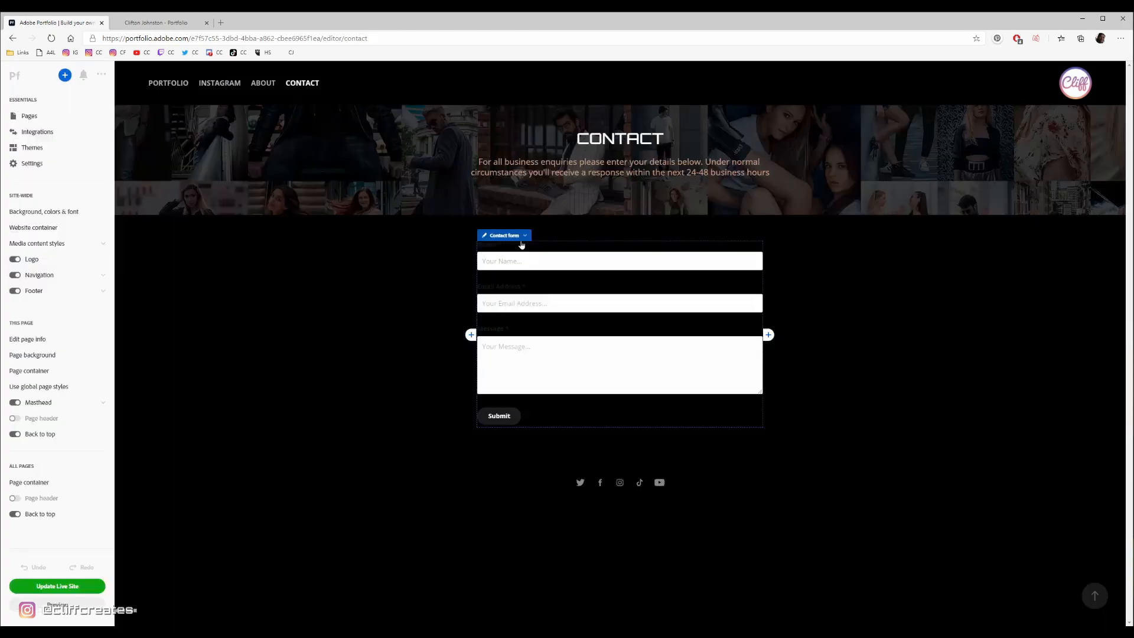
- Open the Contact page's form customization, review the submitted message and form options, and close it
left_click(520, 237)
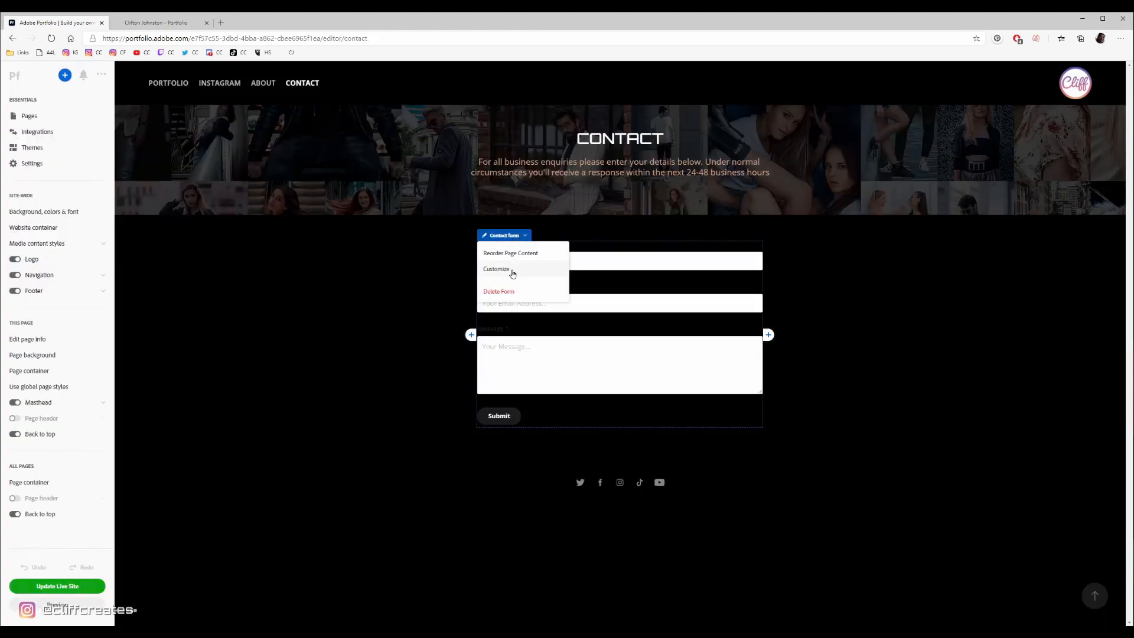
left_click(495, 269)
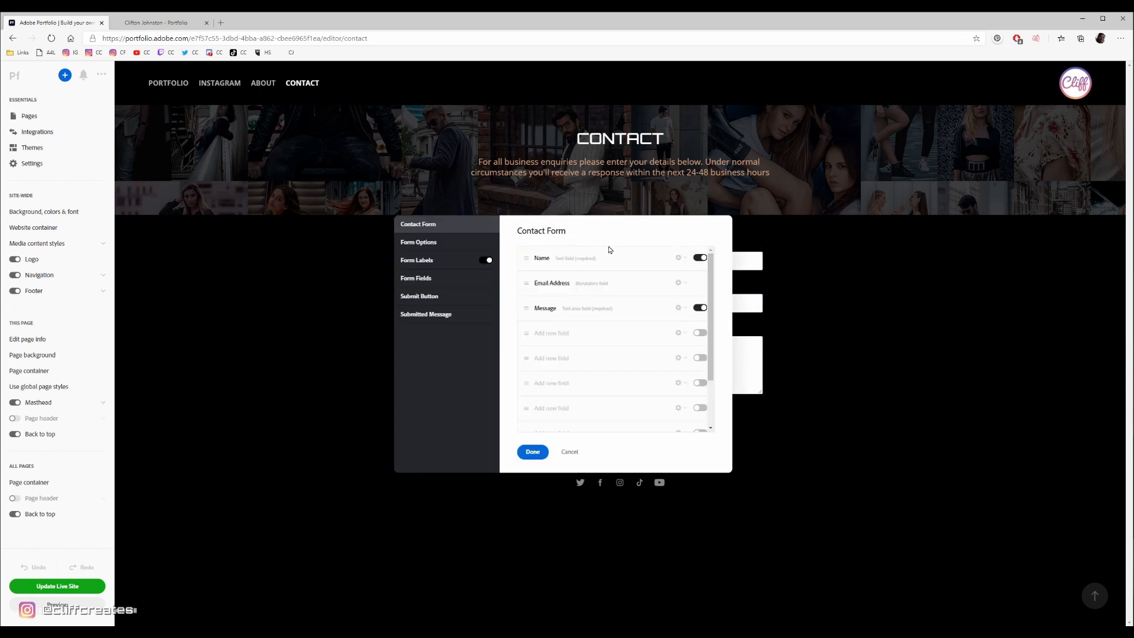
left_click(437, 314)
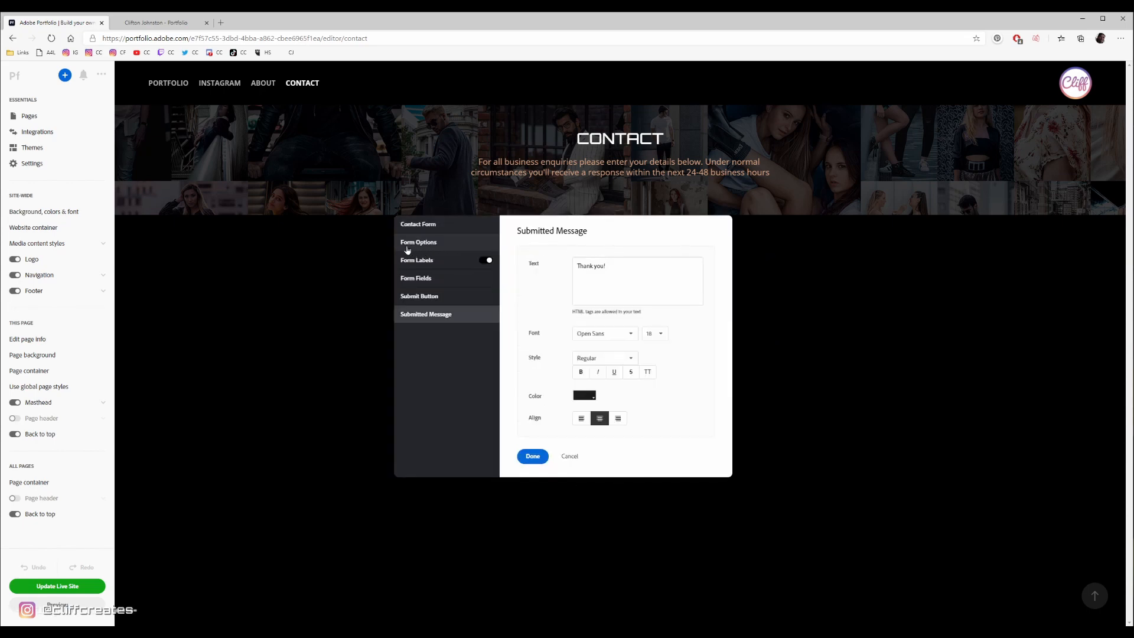
left_click(407, 247)
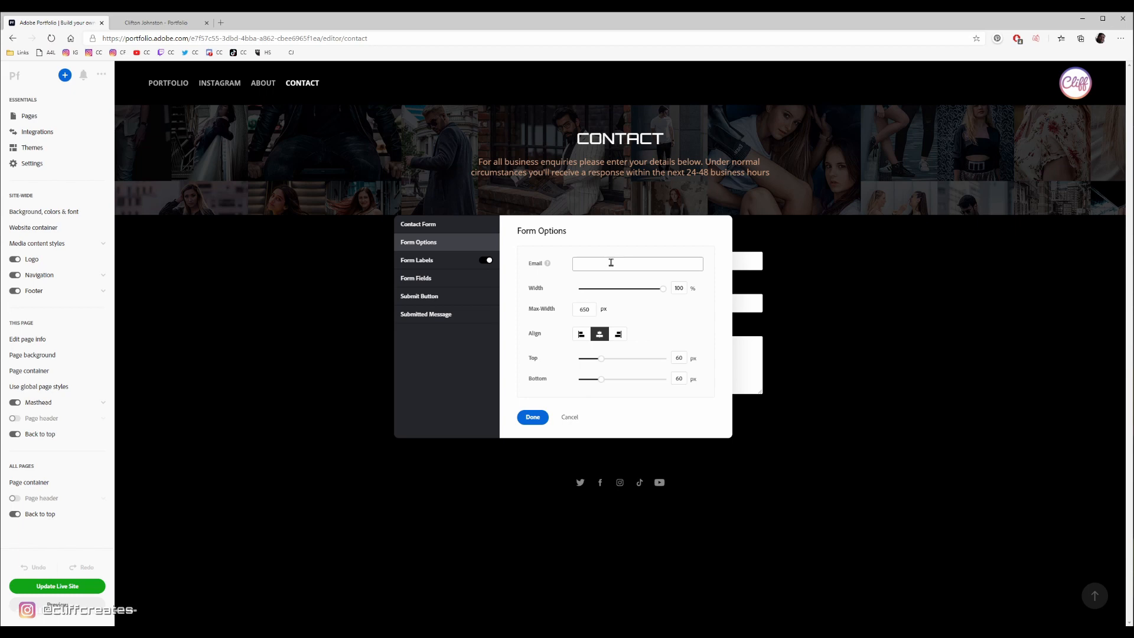
left_click(534, 417)
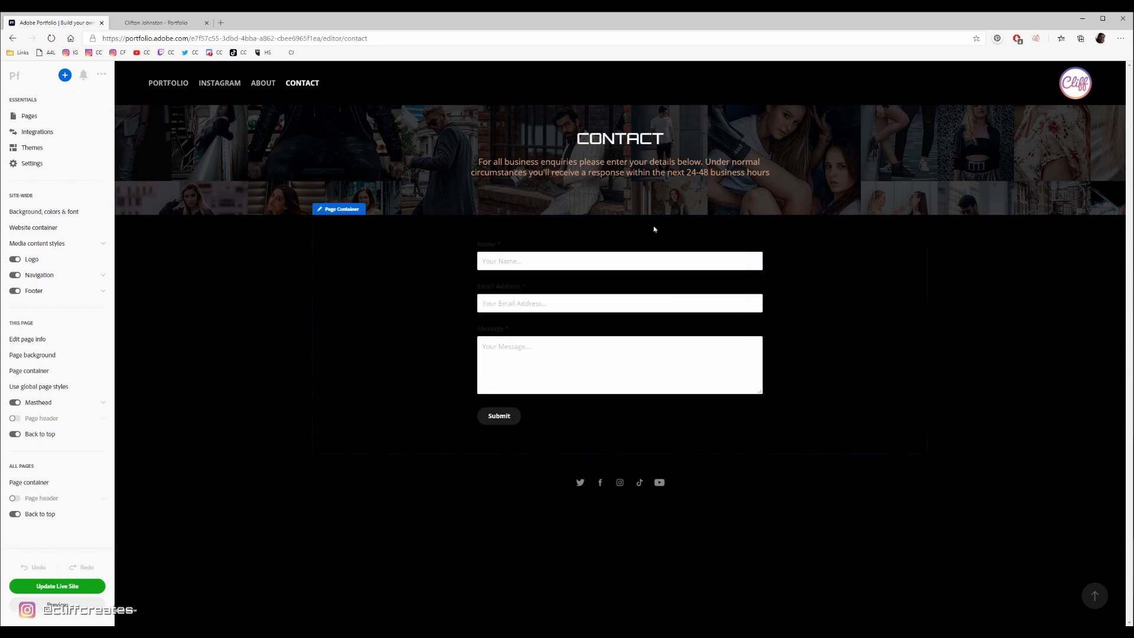
- Go to the About page and inspect the site-wide media content styles for headers and paragraphs
left_click(260, 84)
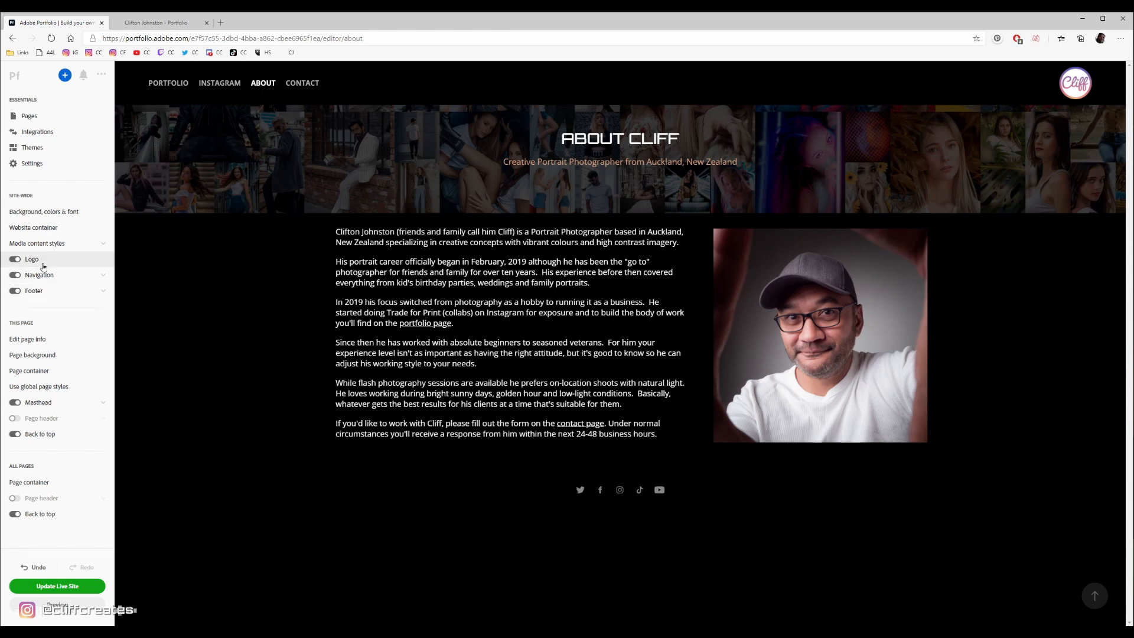
left_click(57, 212)
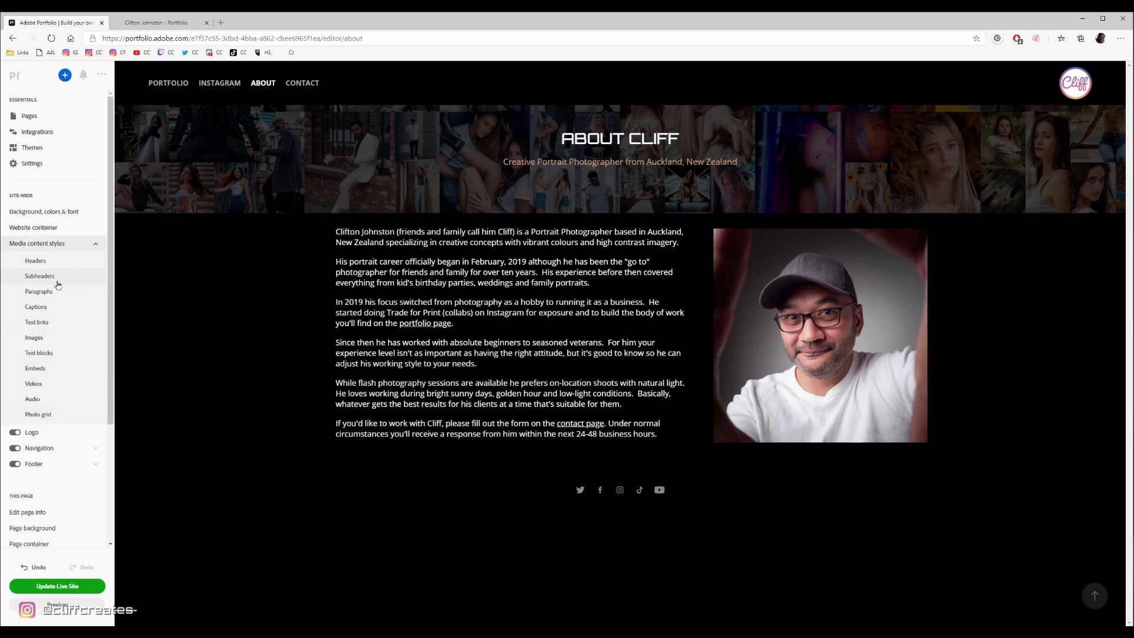
left_click(58, 262)
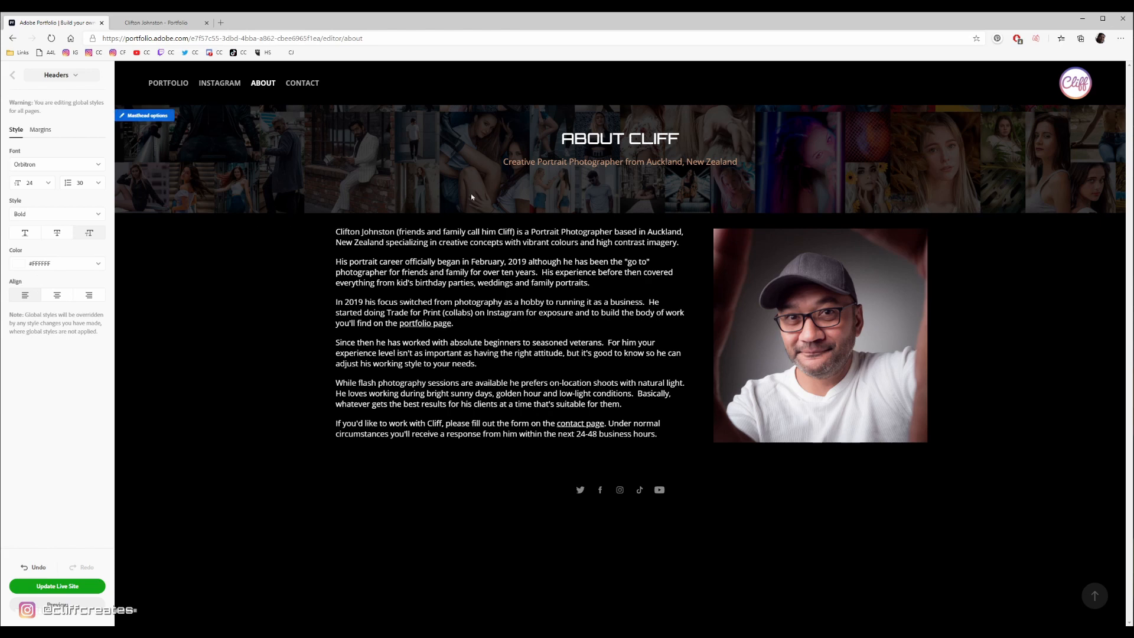
left_click(61, 75)
left_click(26, 121)
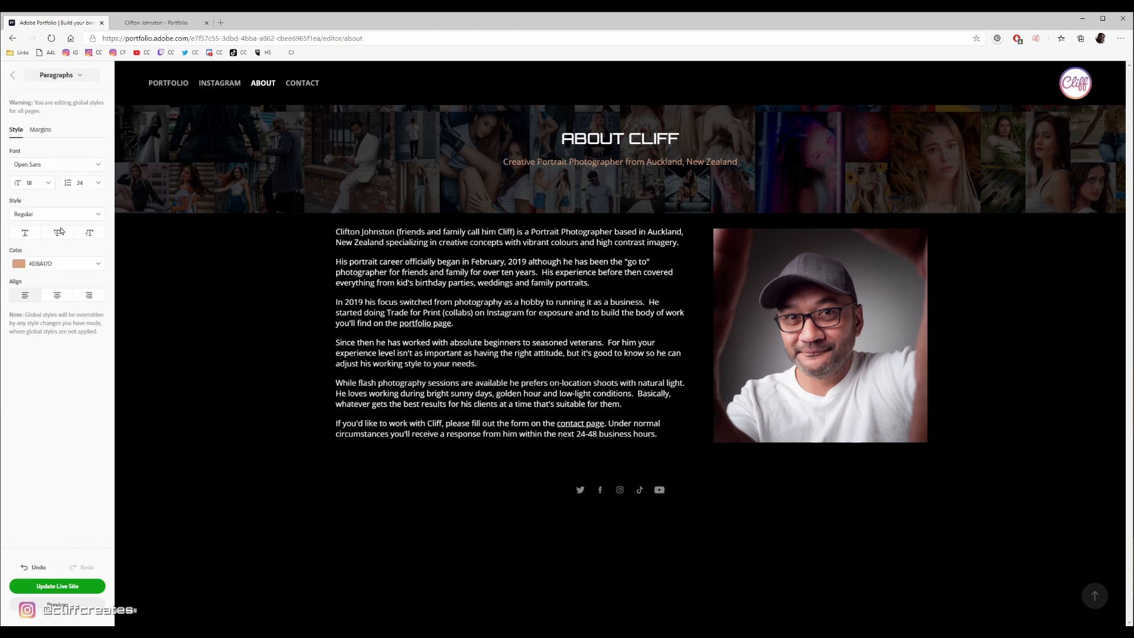
- Select all of the About page's biography text and check its text color, closing the color picker again
left_click_drag(436, 231, 624, 404)
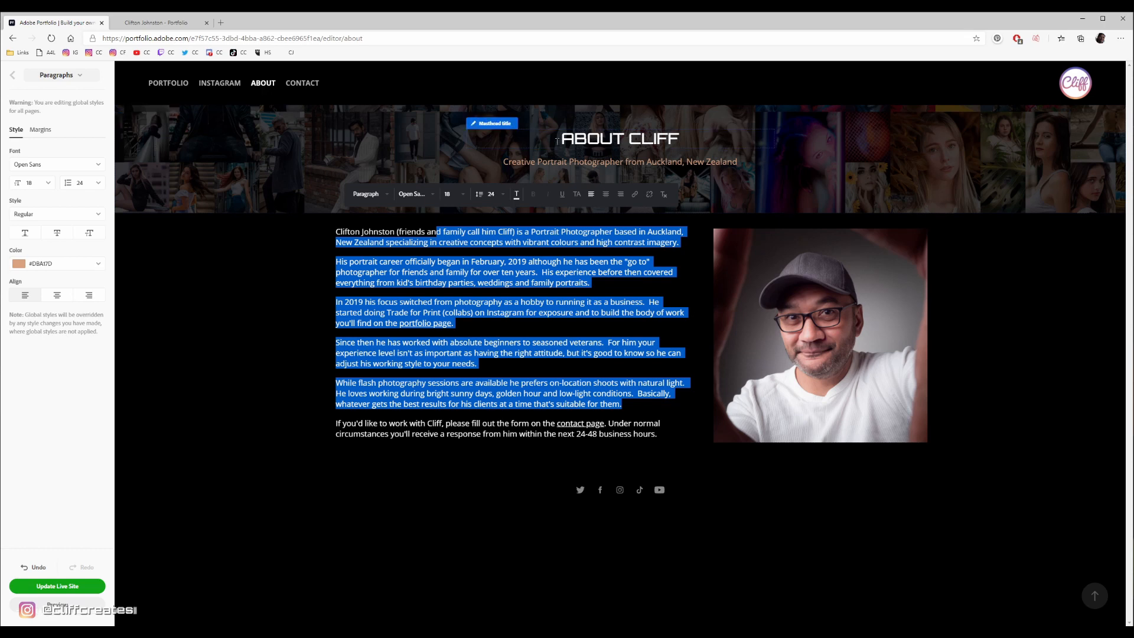
left_click(664, 429)
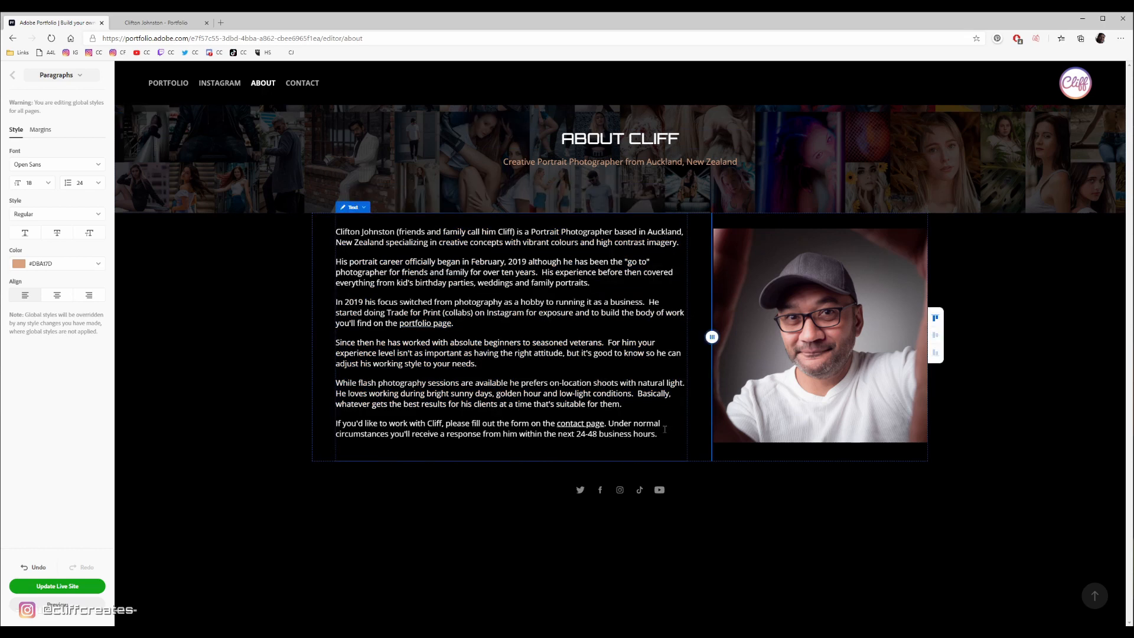
left_click_drag(658, 434, 409, 242)
left_click(591, 304)
key("ctrl+a")
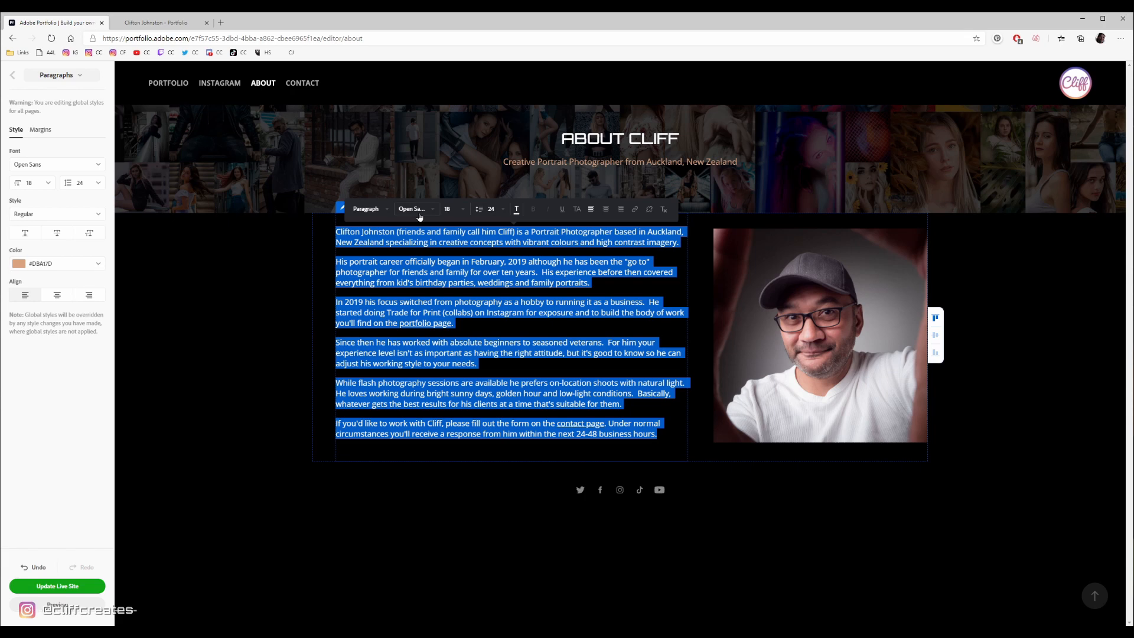
left_click(516, 210)
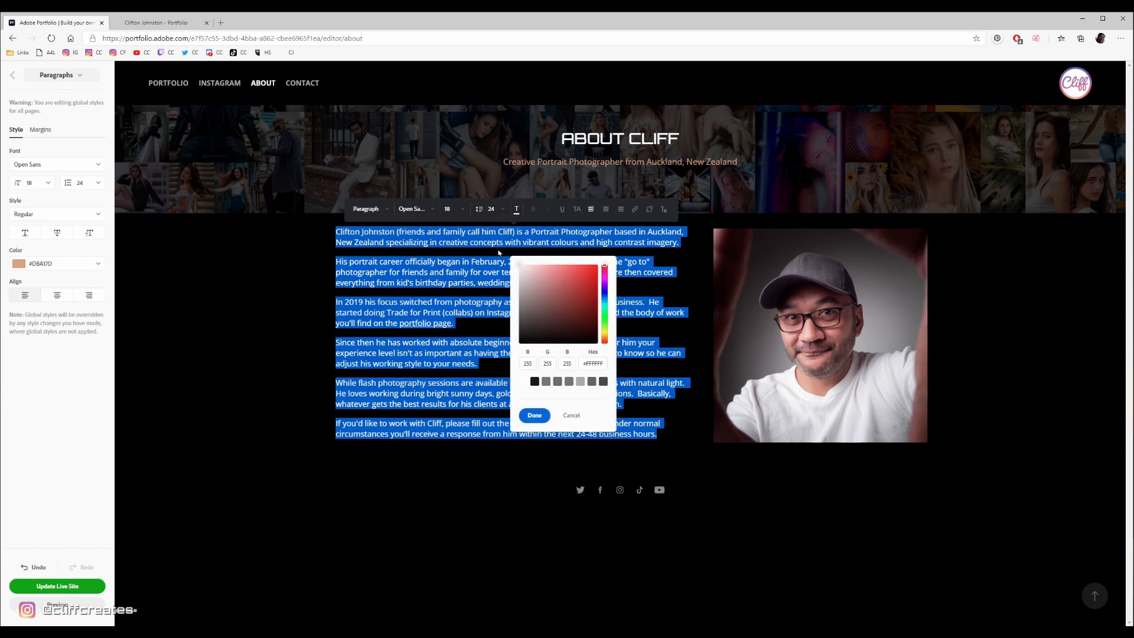
left_click(439, 257)
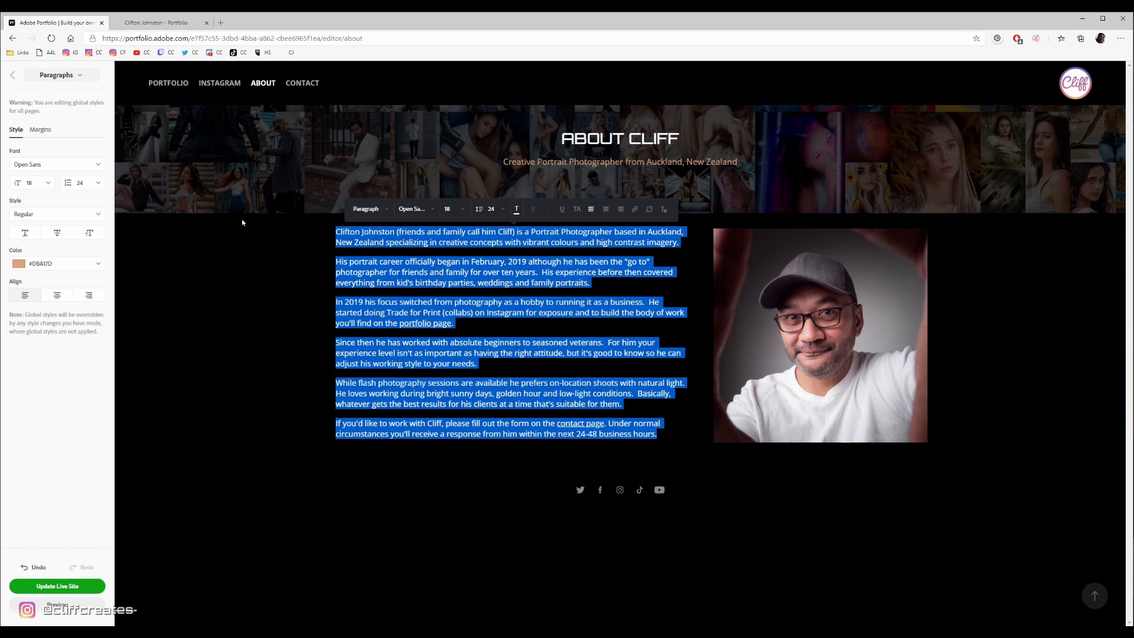
- Return to the Portfolio page and delete the test page at the start of the cover grid
left_click(216, 111)
left_click(176, 84)
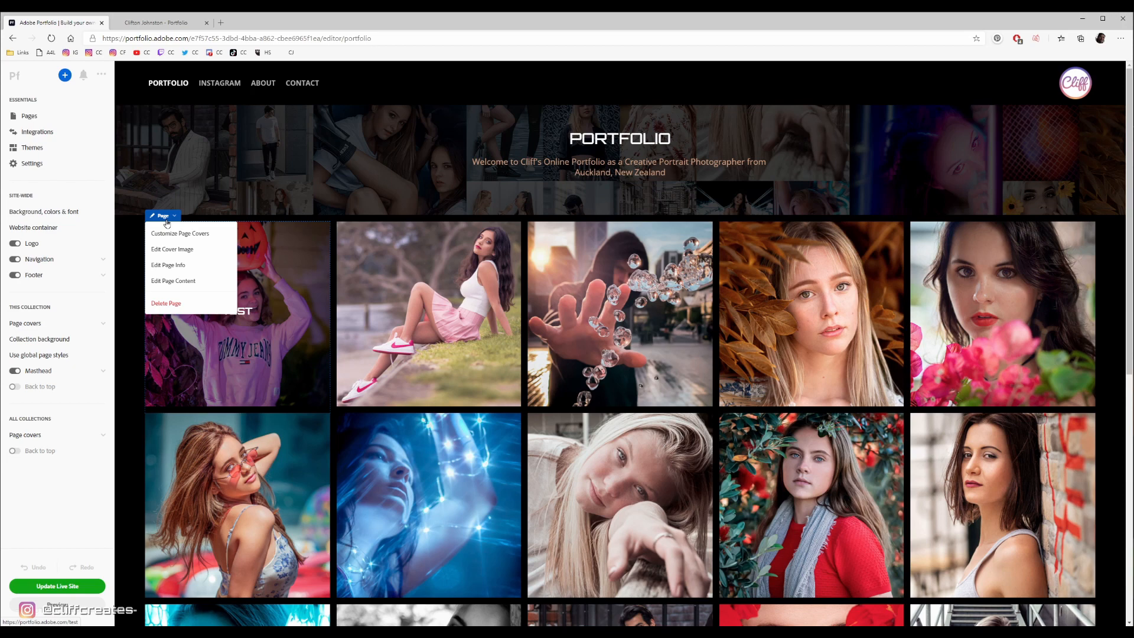
left_click(168, 304)
left_click(542, 374)
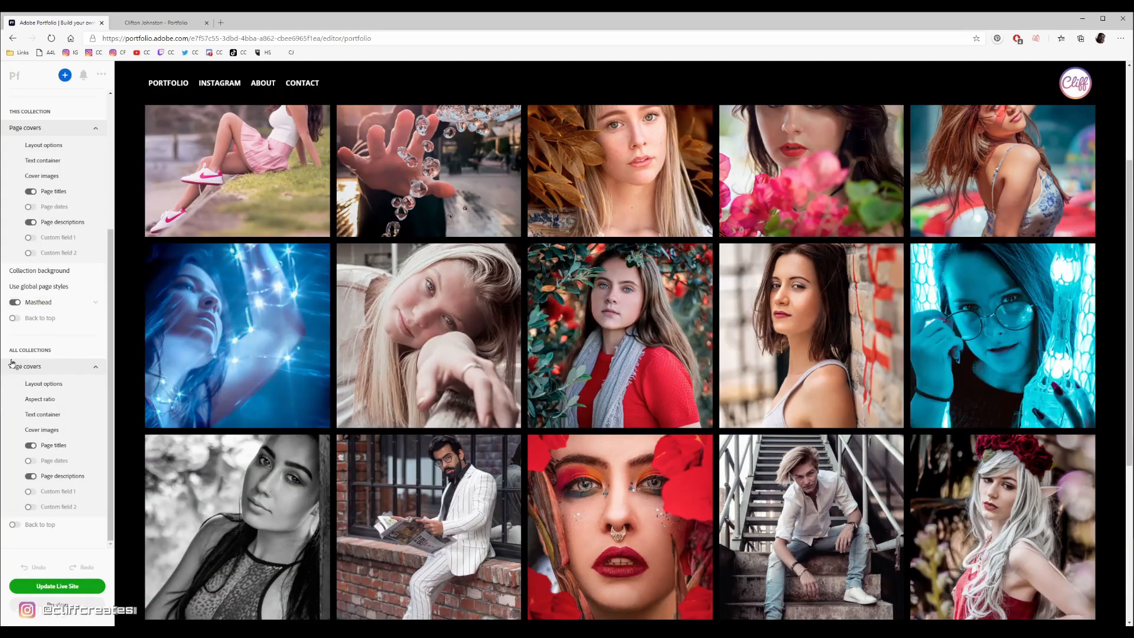
- In the page cover layout for all collections, try a higher column count, undo it, and widen the gutters to 37 px
left_click(66, 388)
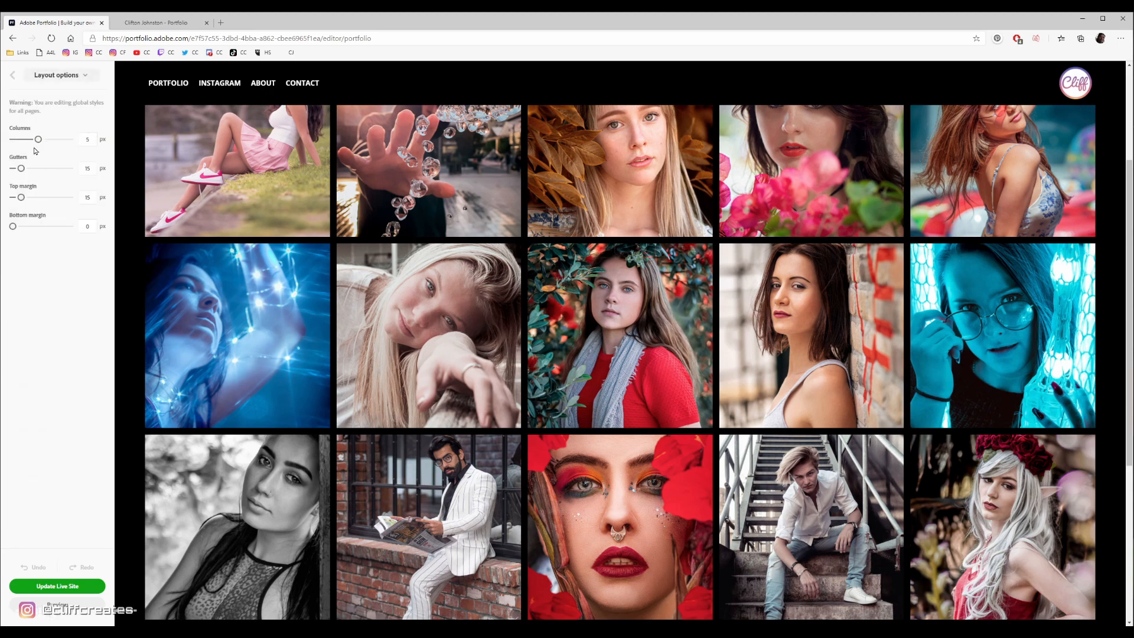
left_click_drag(38, 139, 112, 184)
key("ctrl+z")
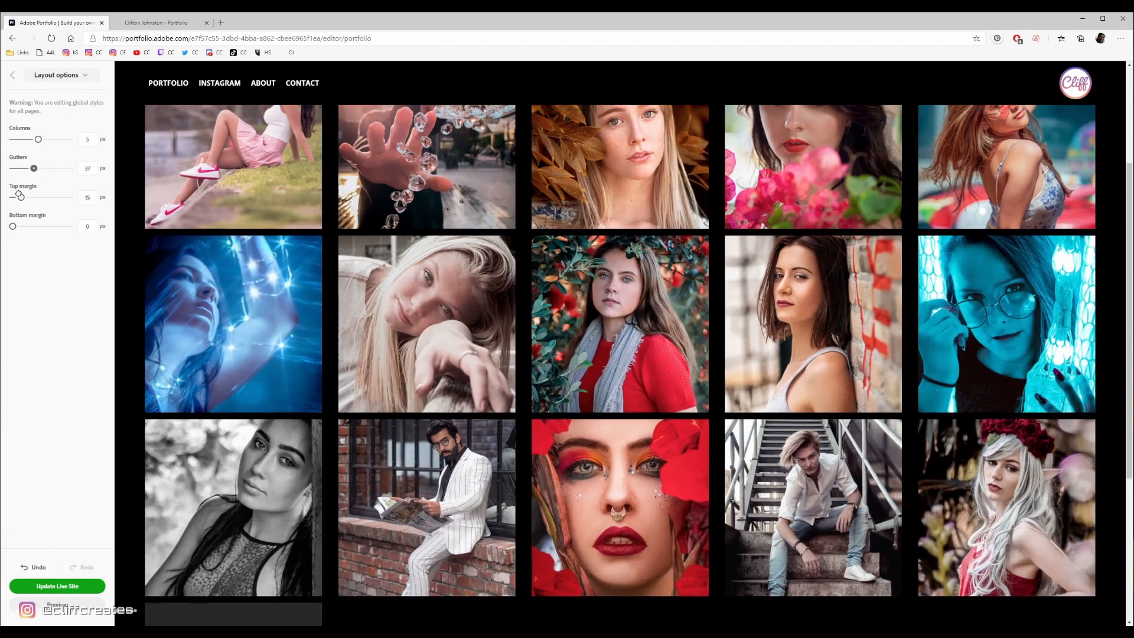
- Undo the gutter widening and the top margin increase in the page cover layout
key("ctrl+z")
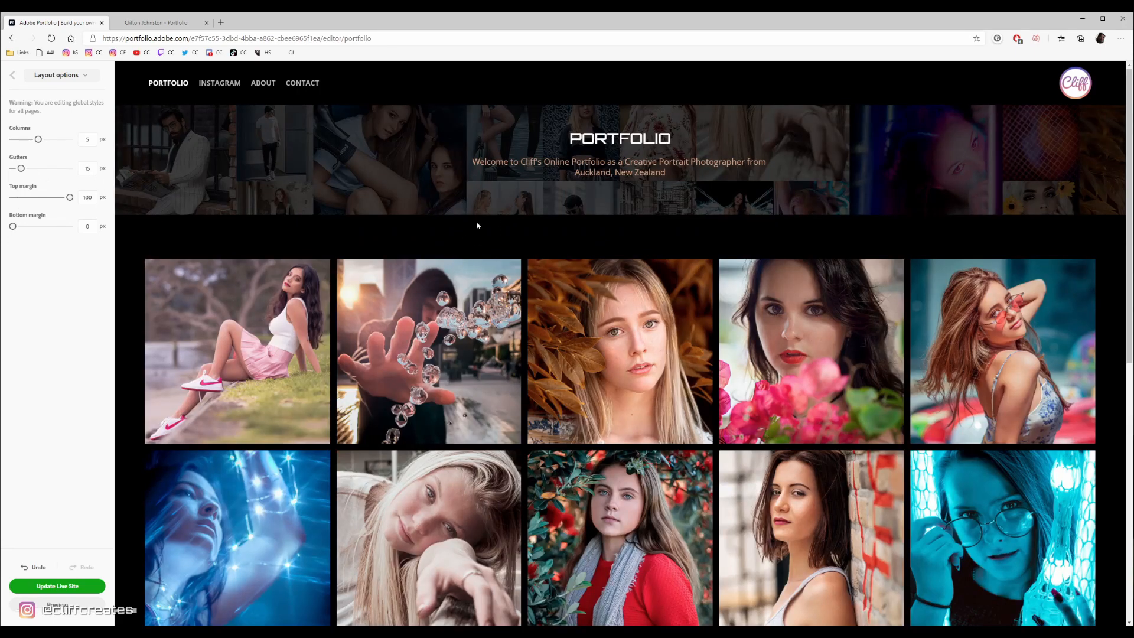
left_click(34, 567)
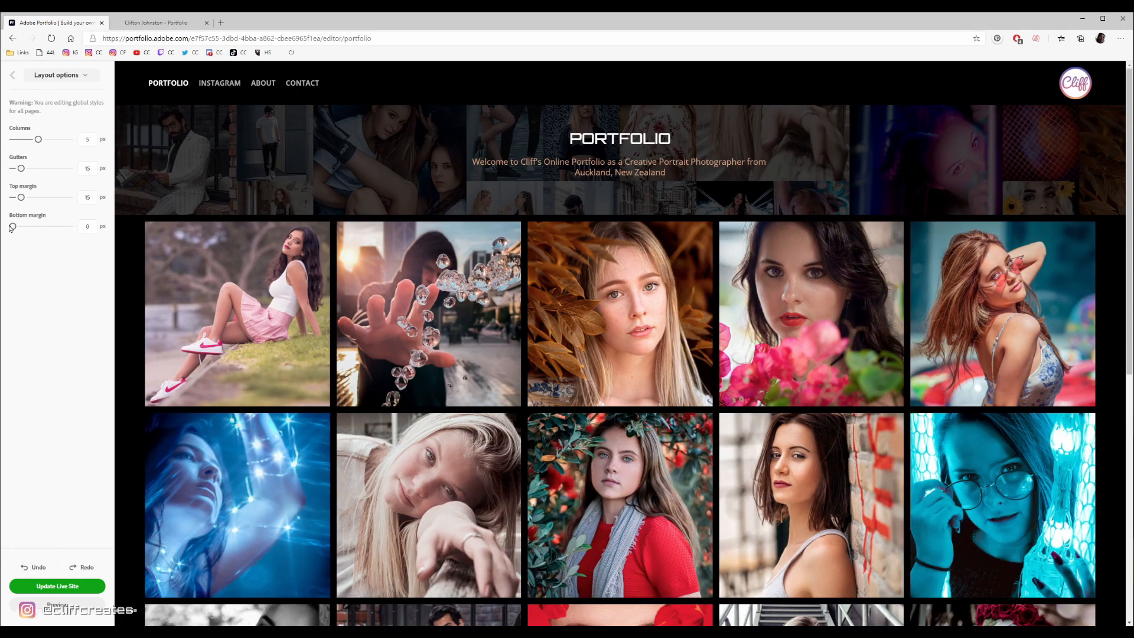
- Try a much larger bottom margin for the page covers and check the space below the cover grid
left_click_drag(12, 227, 69, 227)
scroll(479, 531, "down", 8)
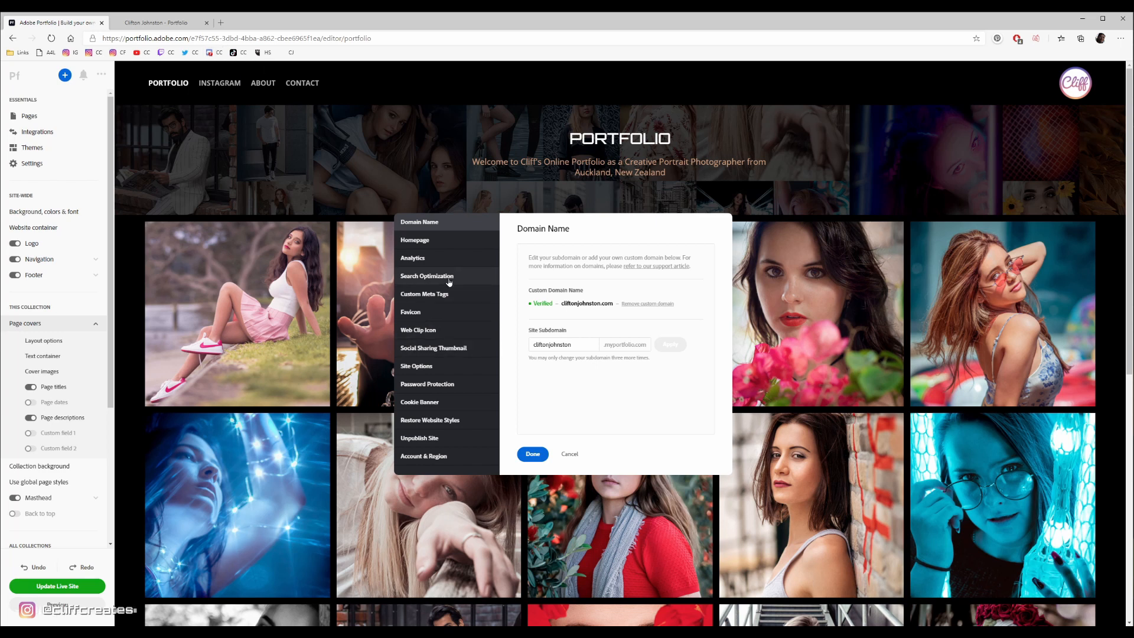
- Review the site's Homepage, Social Sharing Thumbnail and Password Protection settings, and close the settings without saving changes
left_click(423, 242)
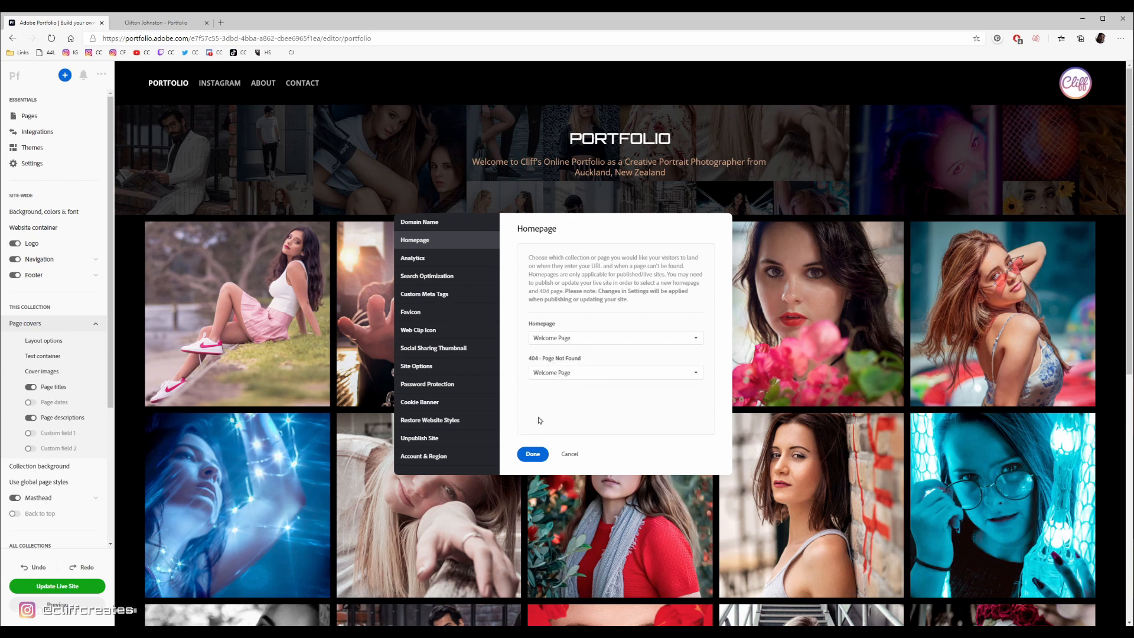
left_click(464, 348)
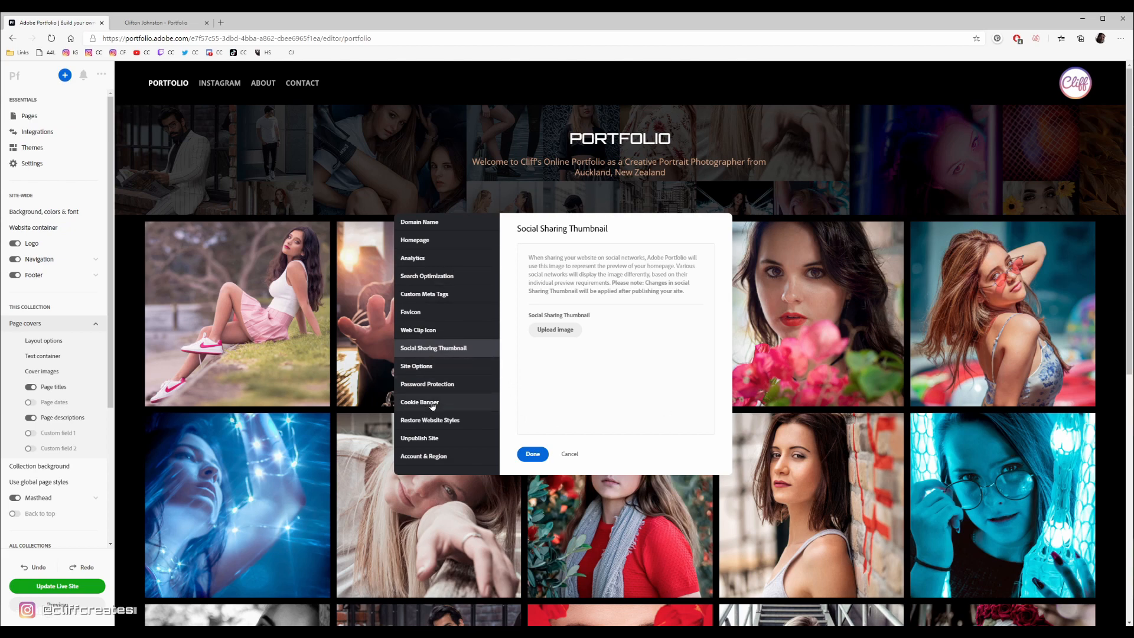
left_click(456, 385)
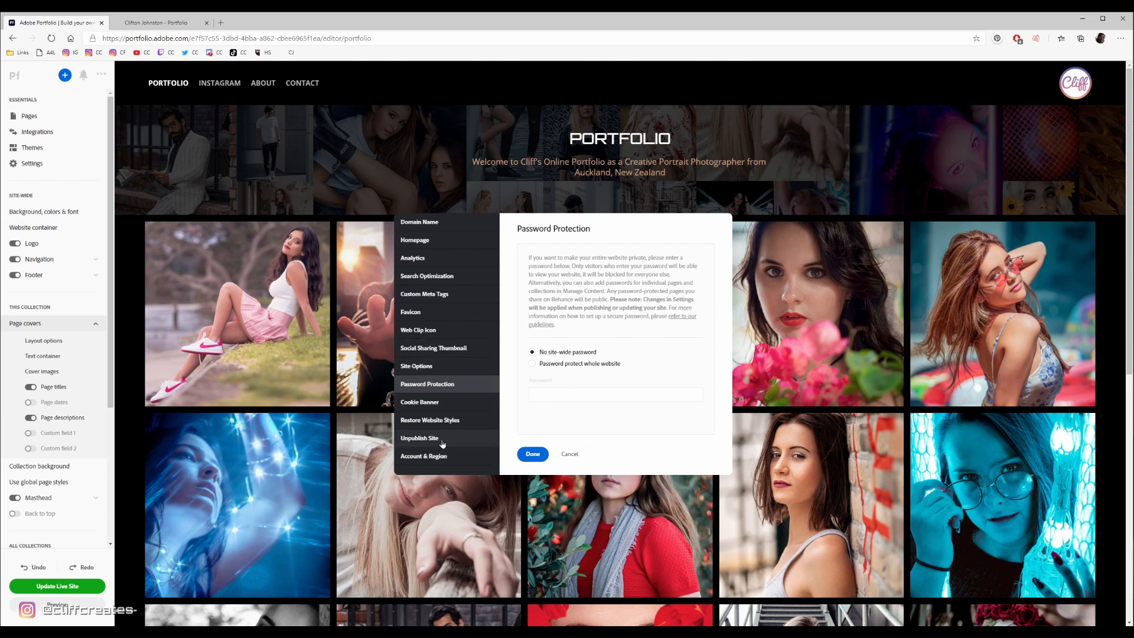
left_click(570, 454)
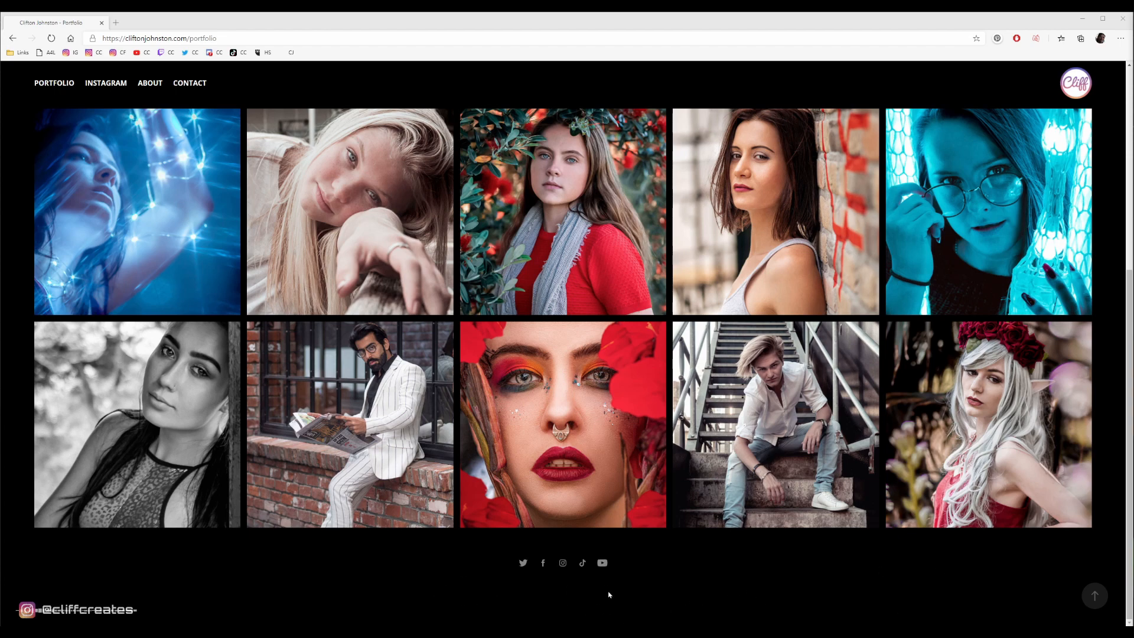
- Look over the published Portfolio page from its masthead to the social links in the footer
scroll(614, 556, "up", 5)
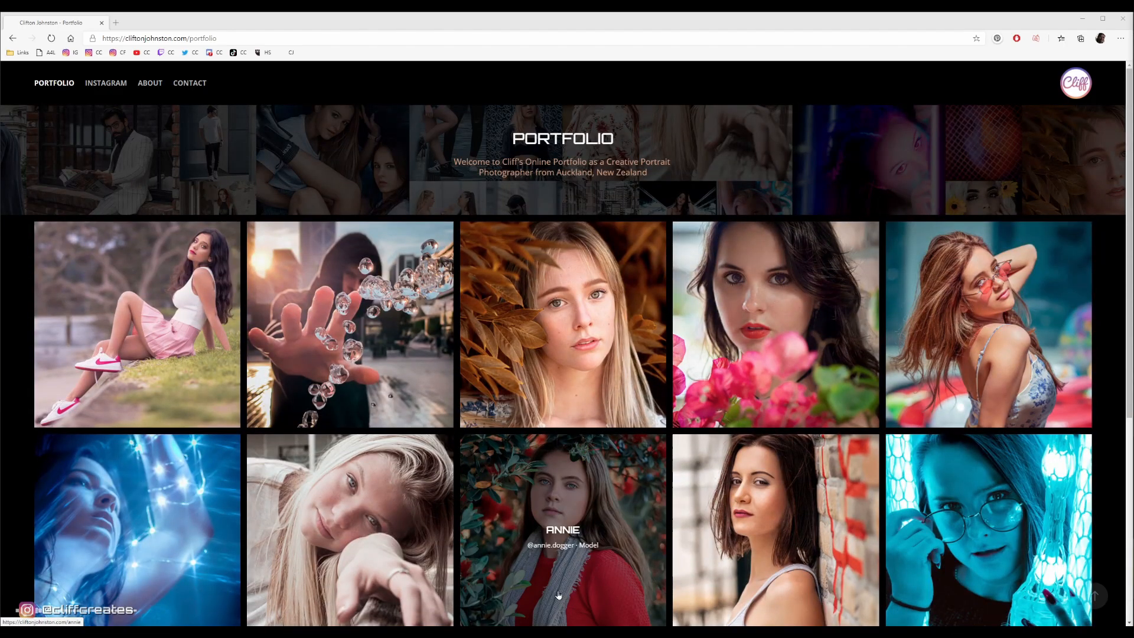
scroll(558, 595, "down", 5)
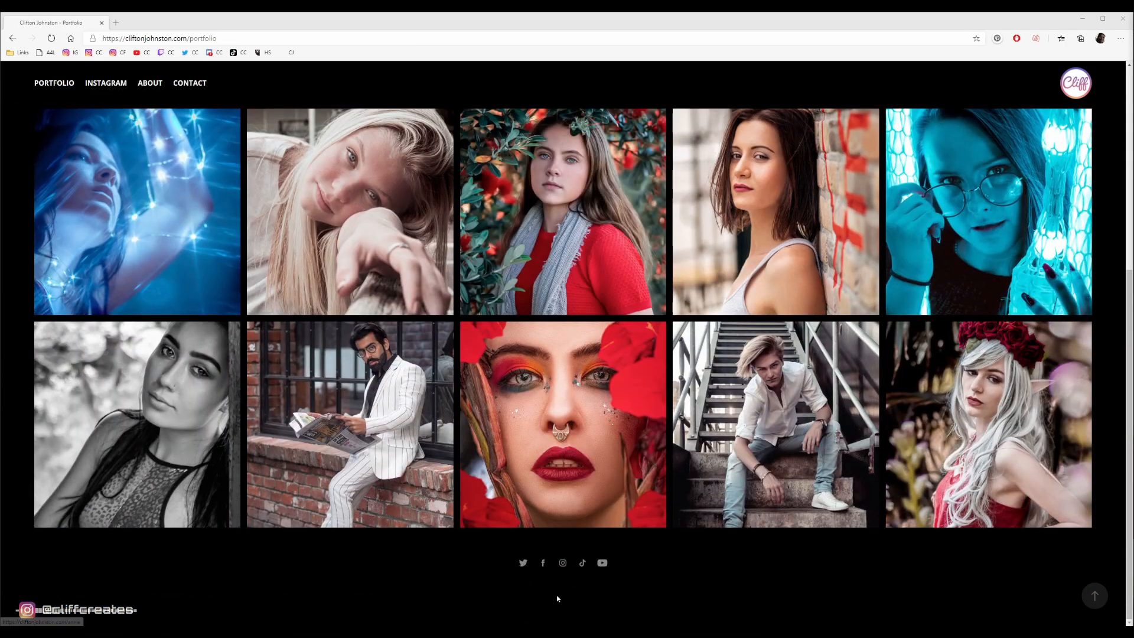